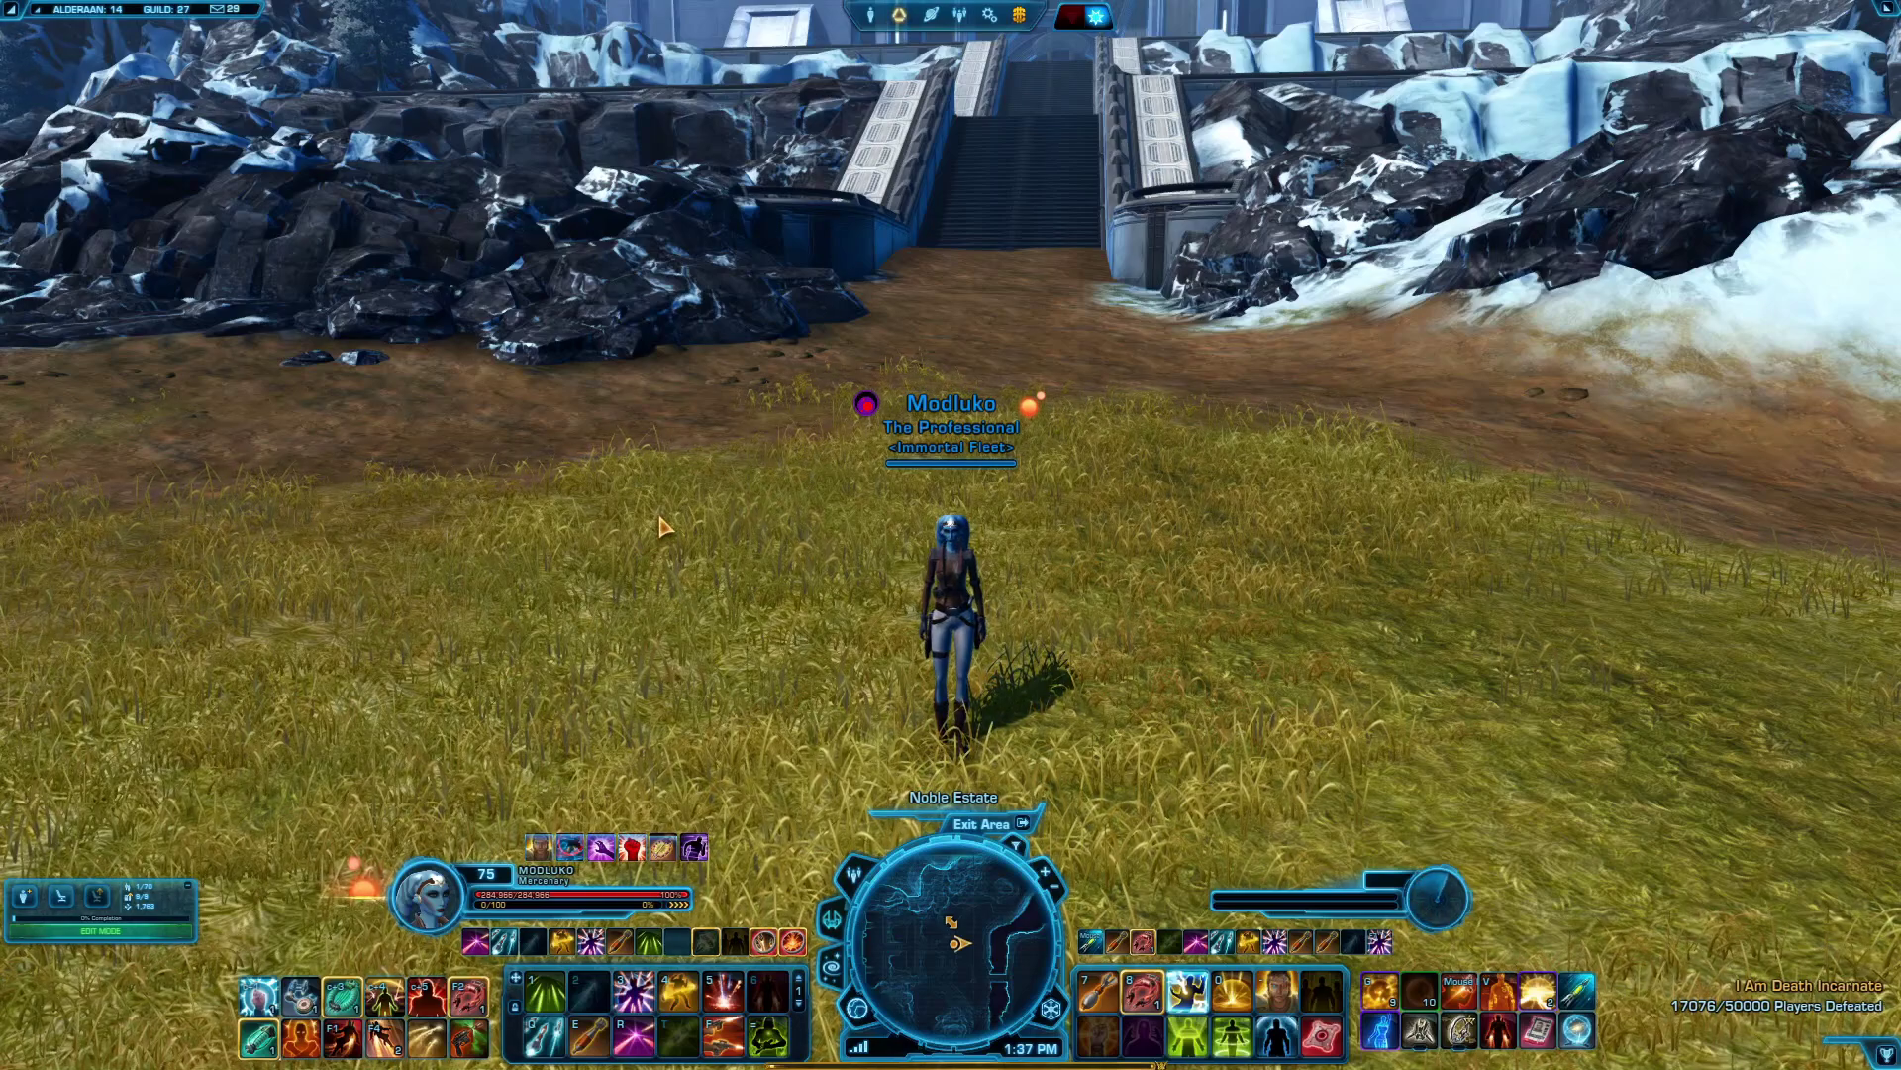
Open the Interface Editor from the Escape menu and load the saved WZ Tank layout.
{"action": "key", "text": "Escape"}
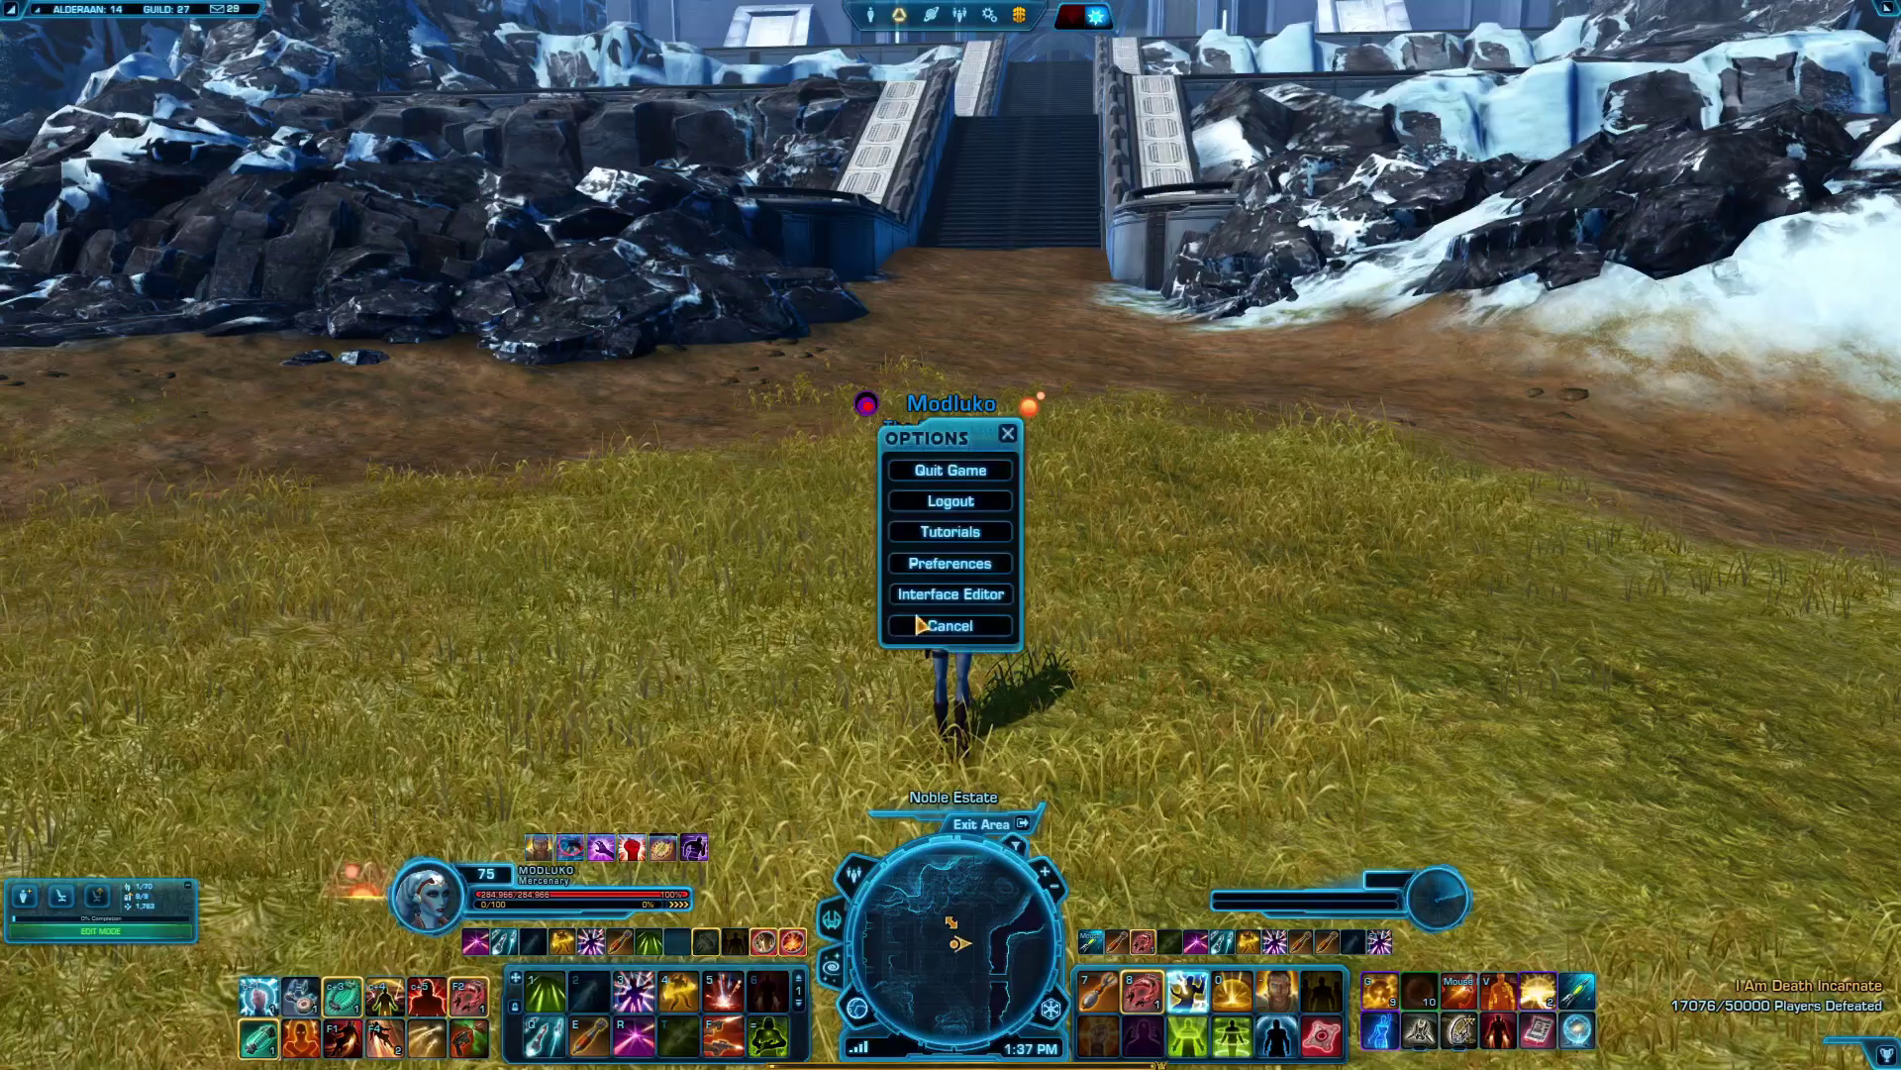
{"action": "left_click", "coordinate": [926, 600]}
{"action": "left_click", "coordinate": [1480, 198]}
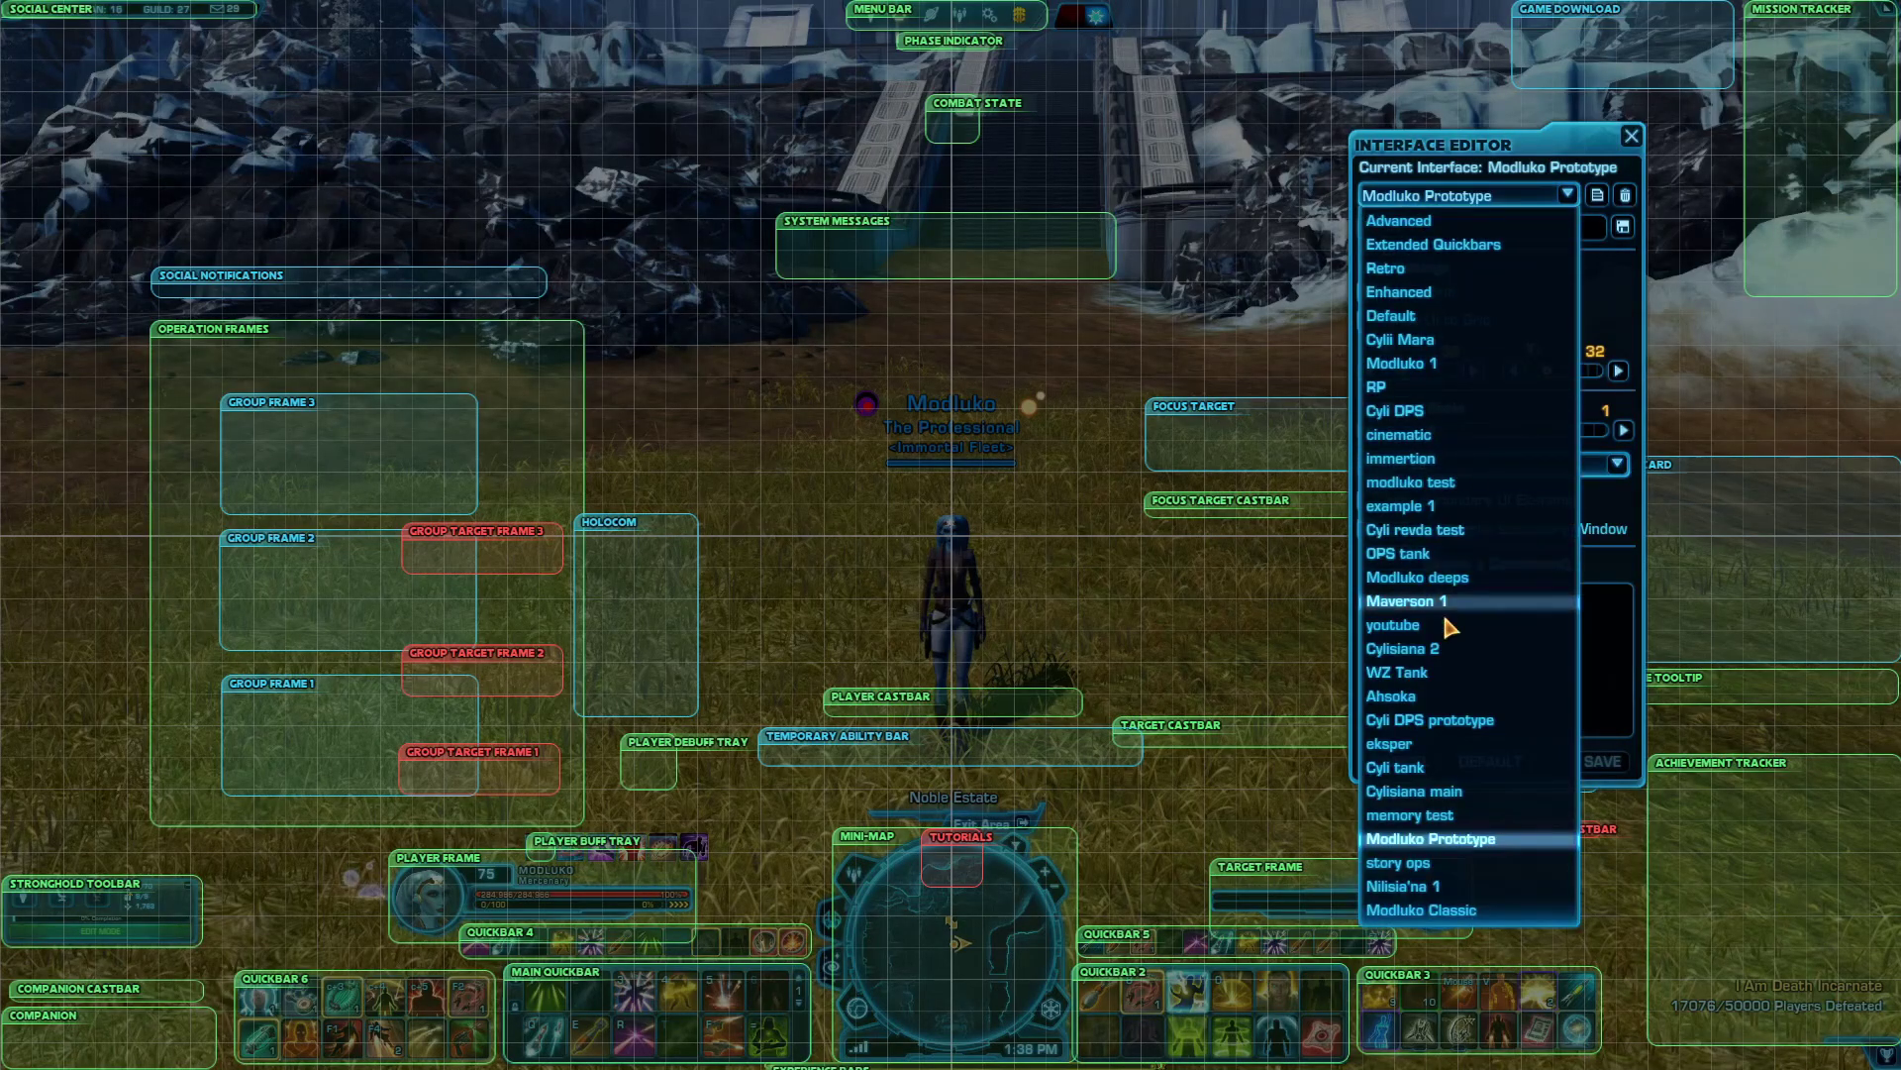
{"action": "left_click", "coordinate": [1411, 673]}
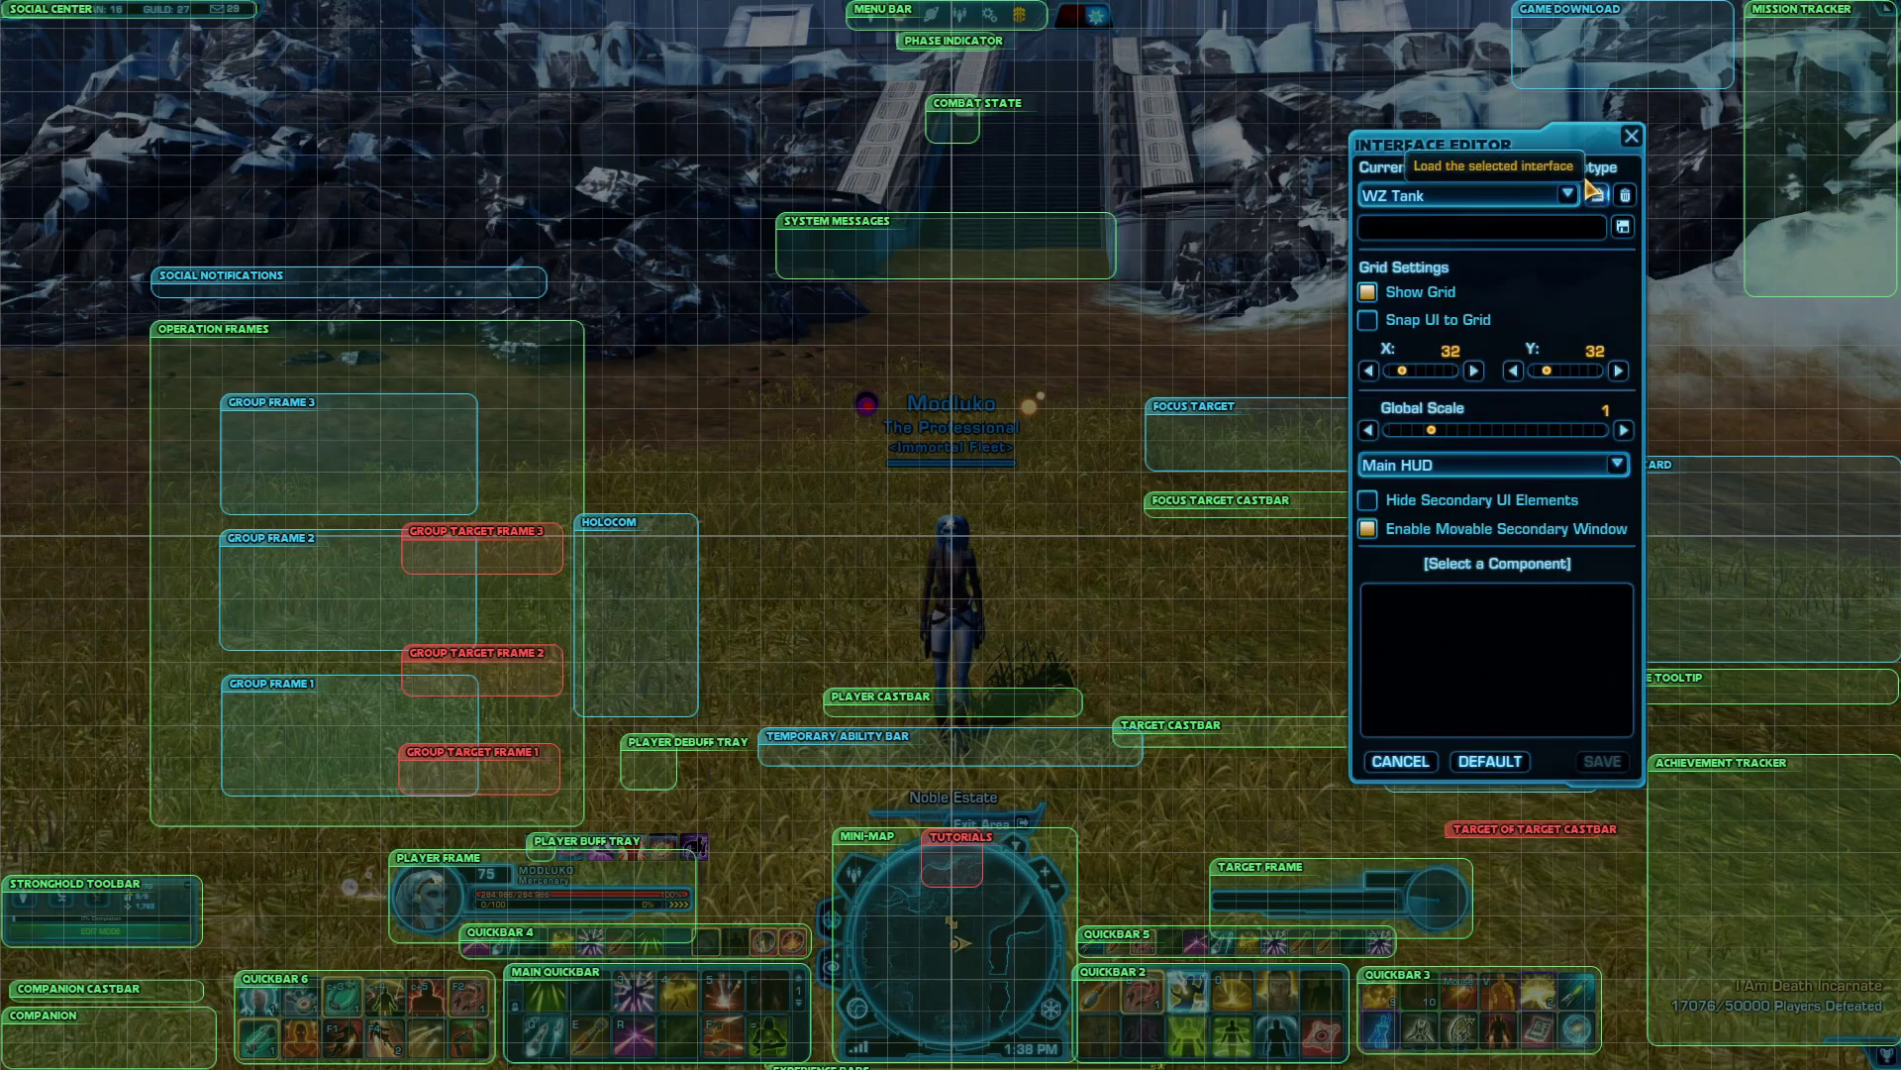
{"action": "left_click", "coordinate": [1598, 197]}
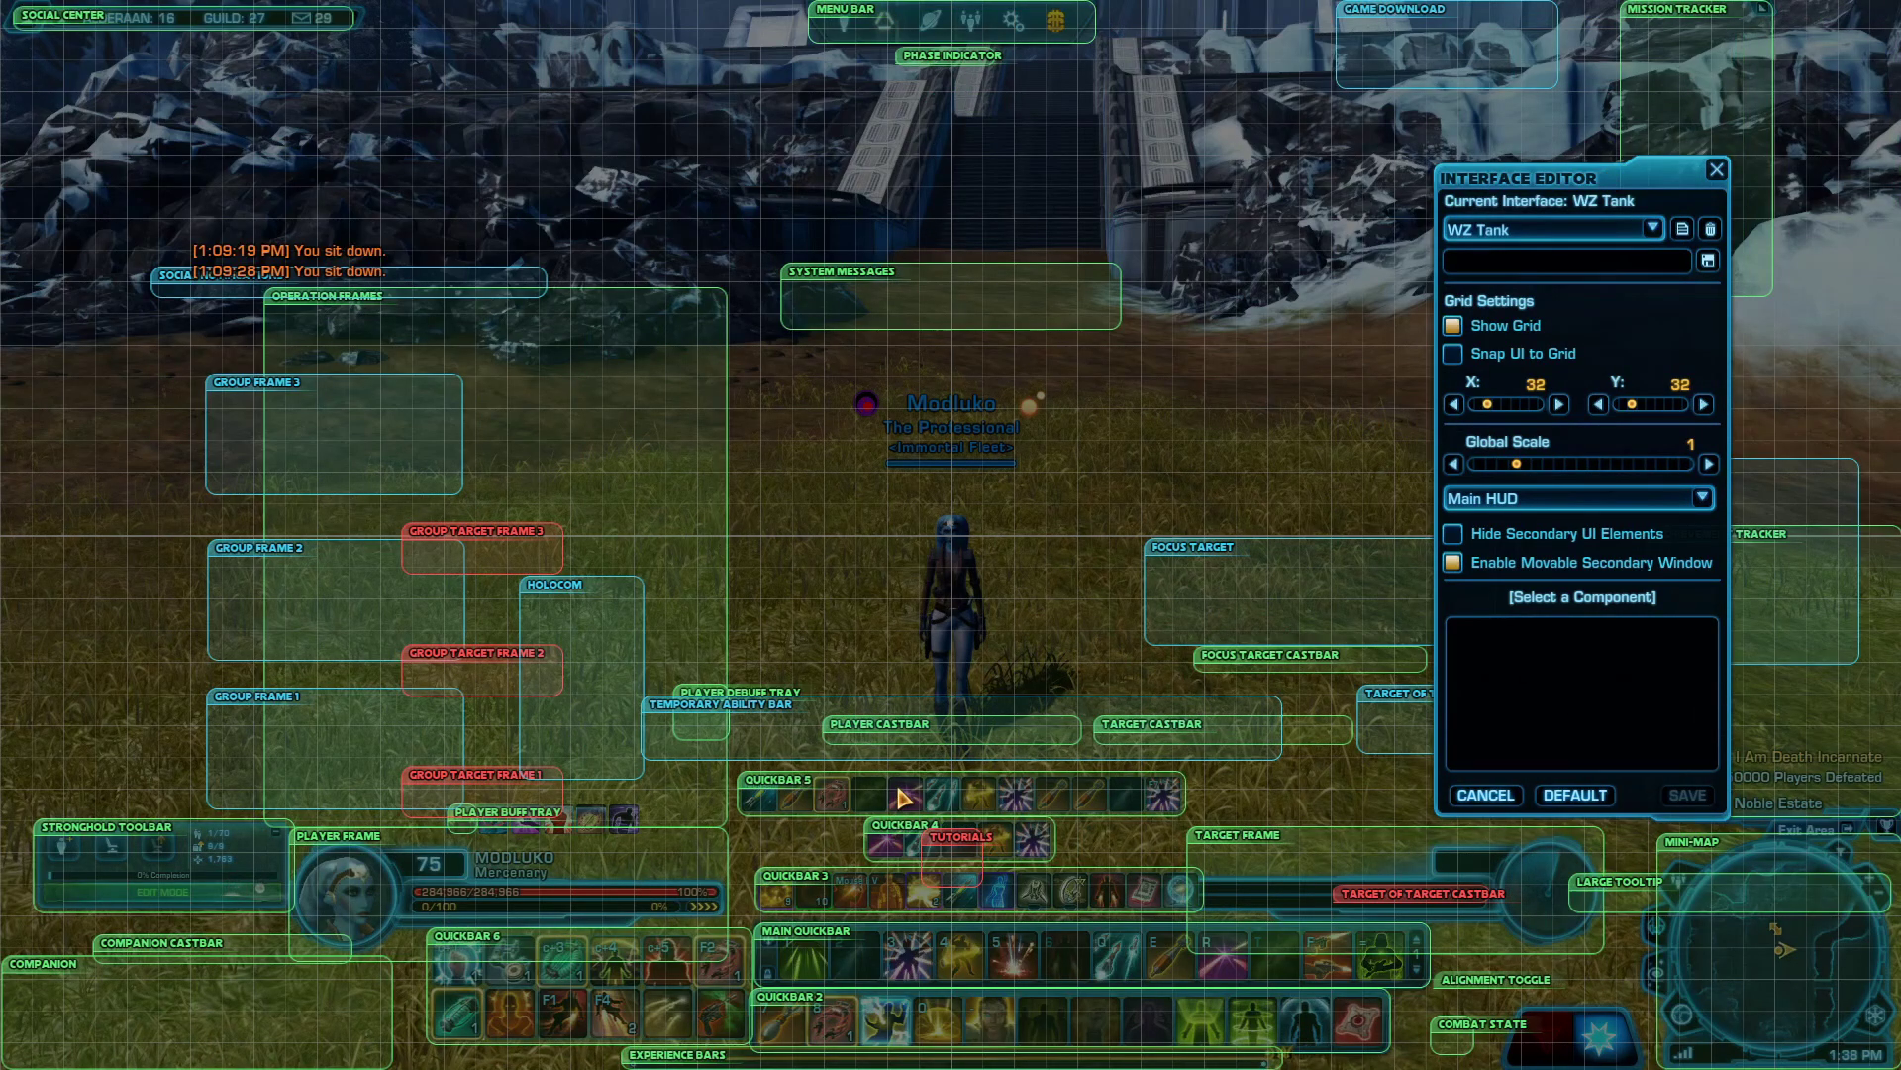
Set Quickbar 3 to 1 slot per row and drag it to the left screen edge.
{"action": "left_click", "coordinate": [862, 901]}
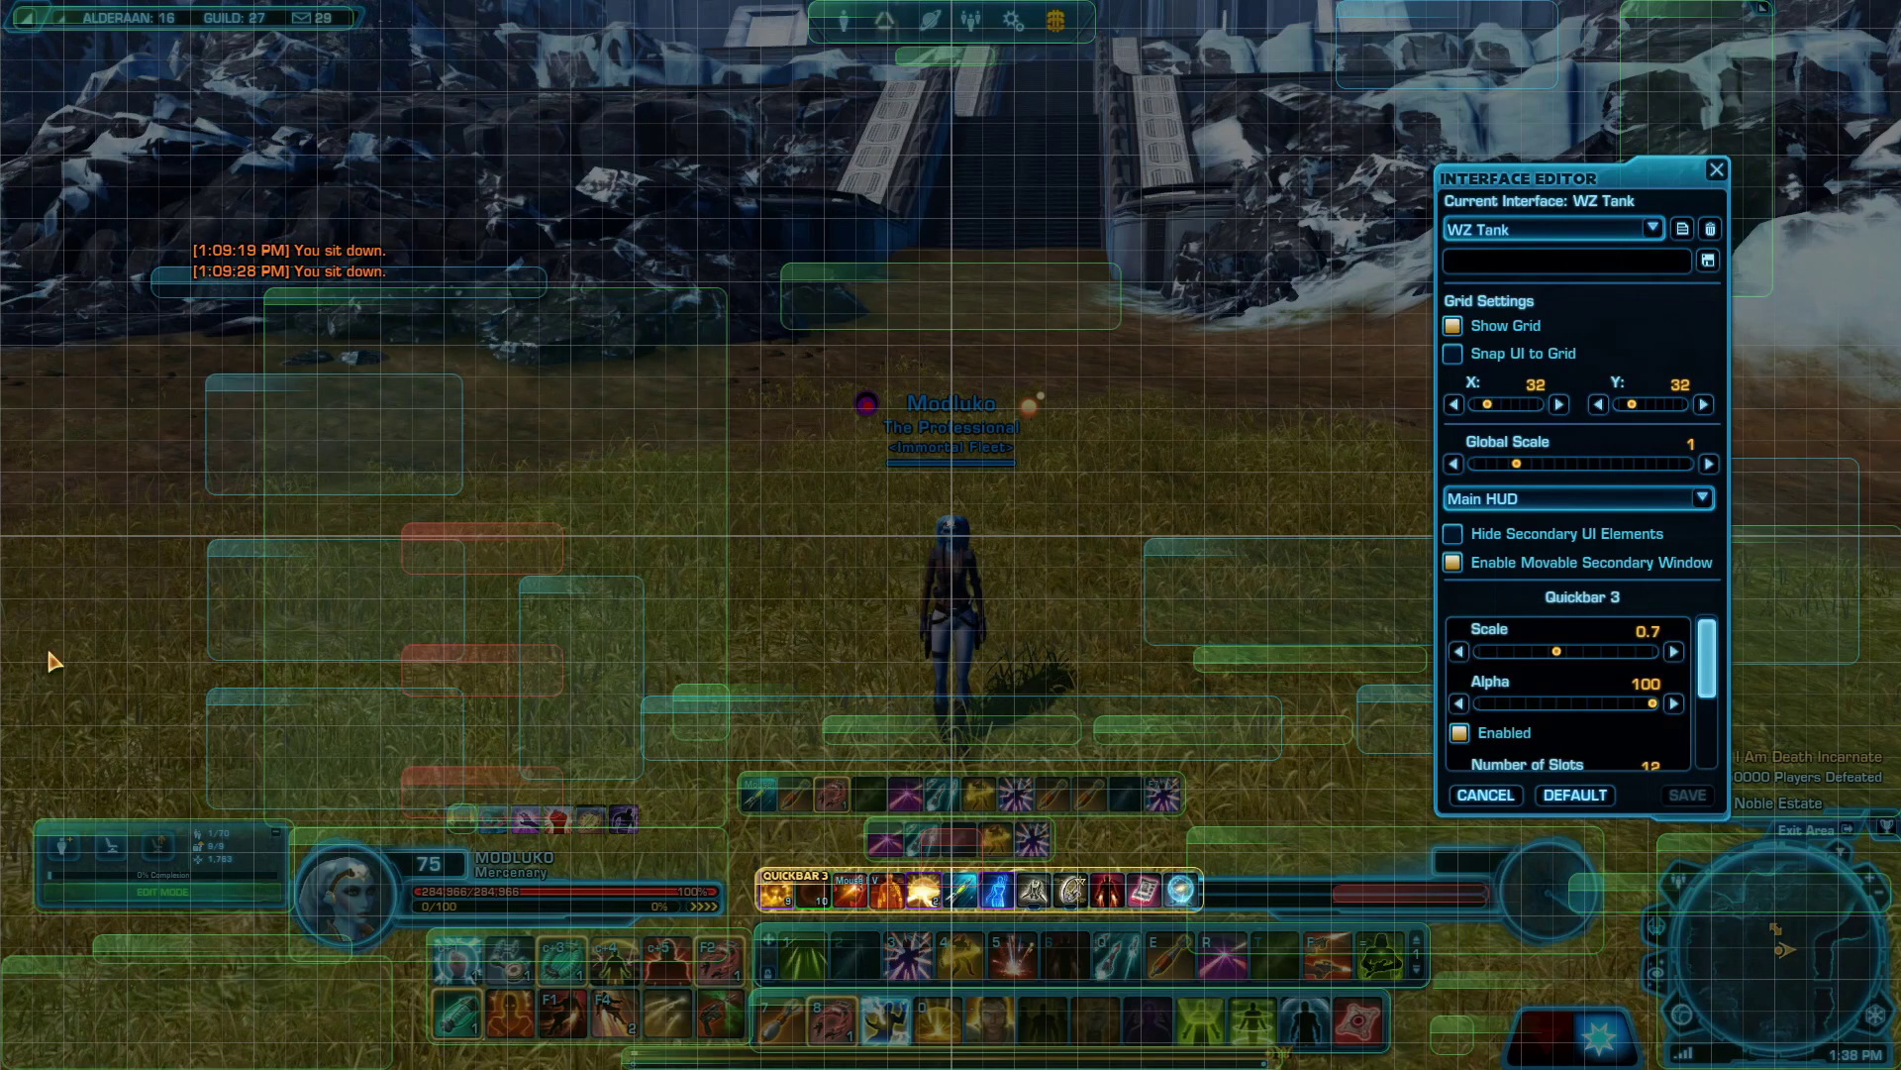
{"action": "scroll", "coordinate": [1610, 733], "scroll_direction": "down", "scroll_amount": 4}
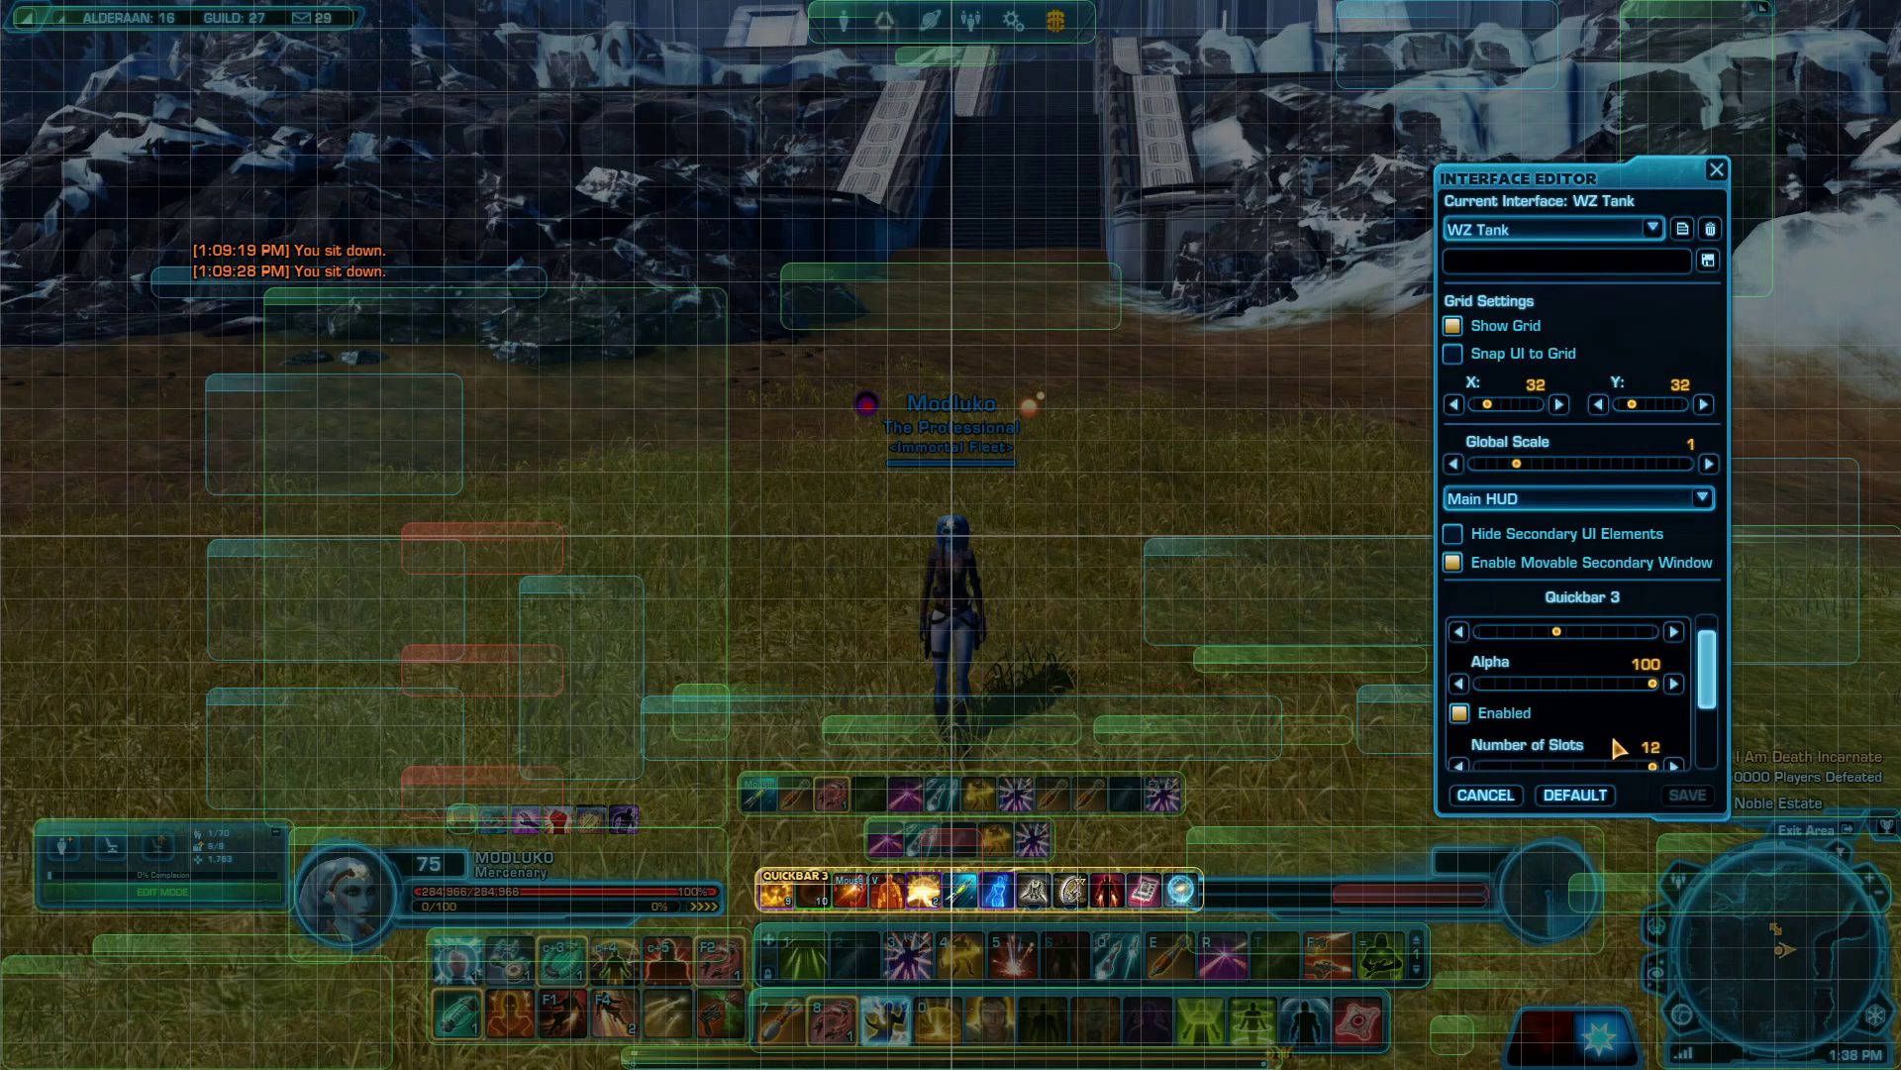
{"action": "scroll", "coordinate": [1596, 734], "scroll_direction": "up", "scroll_amount": 4}
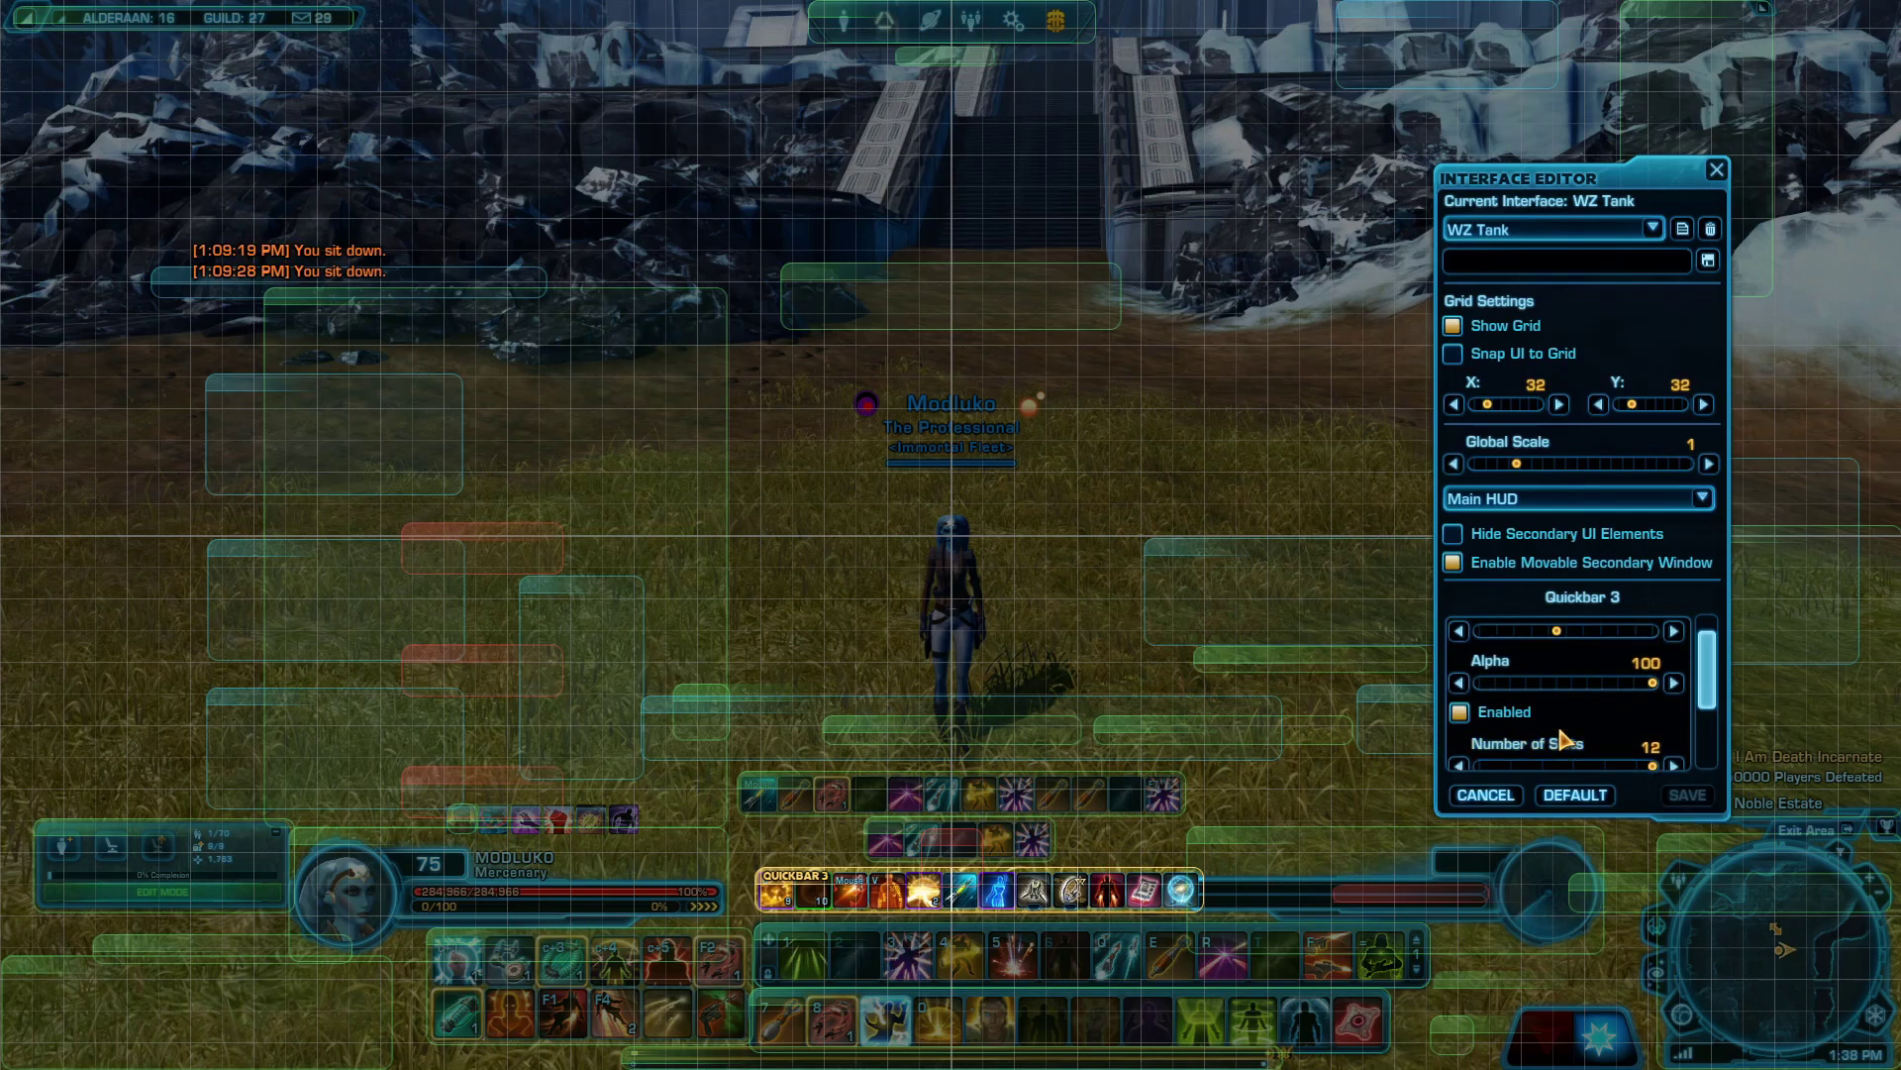
{"action": "scroll", "coordinate": [1577, 646], "scroll_direction": "down", "scroll_amount": 4}
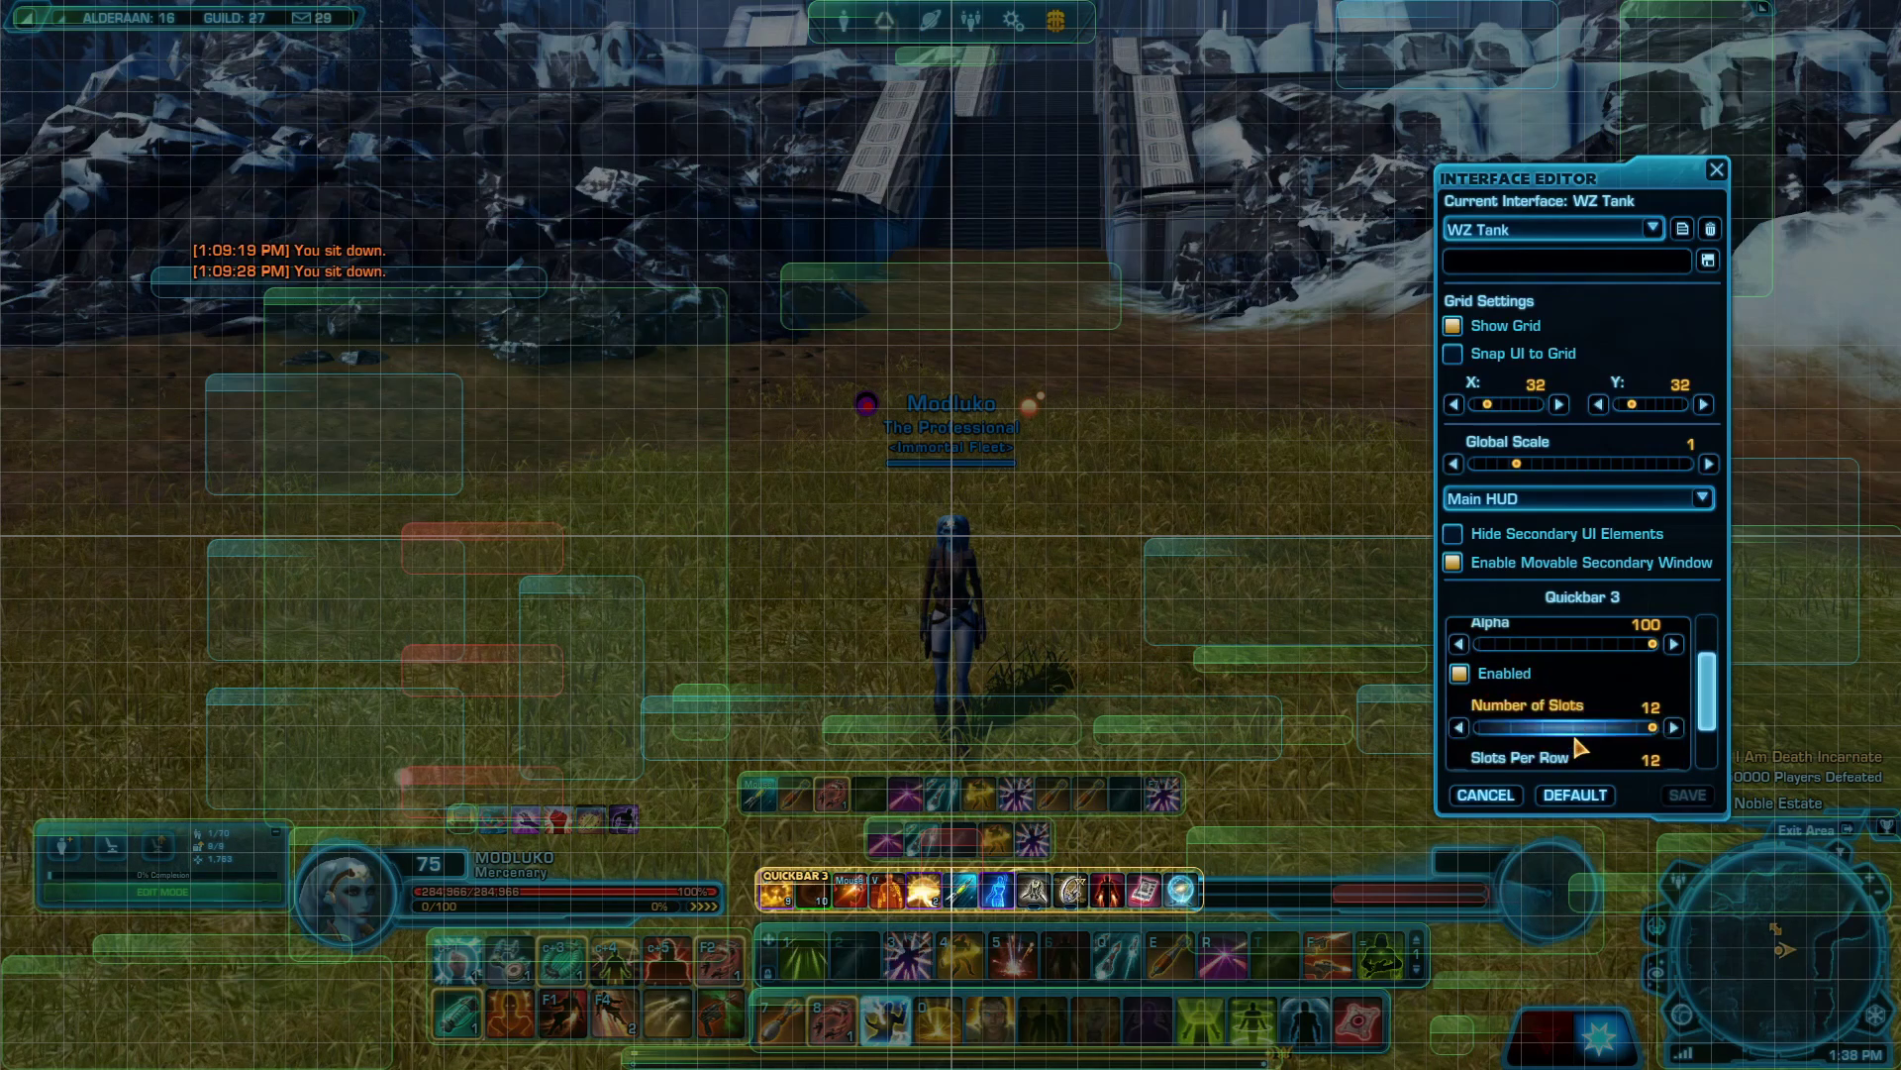
{"action": "left_click", "coordinate": [1485, 723]}
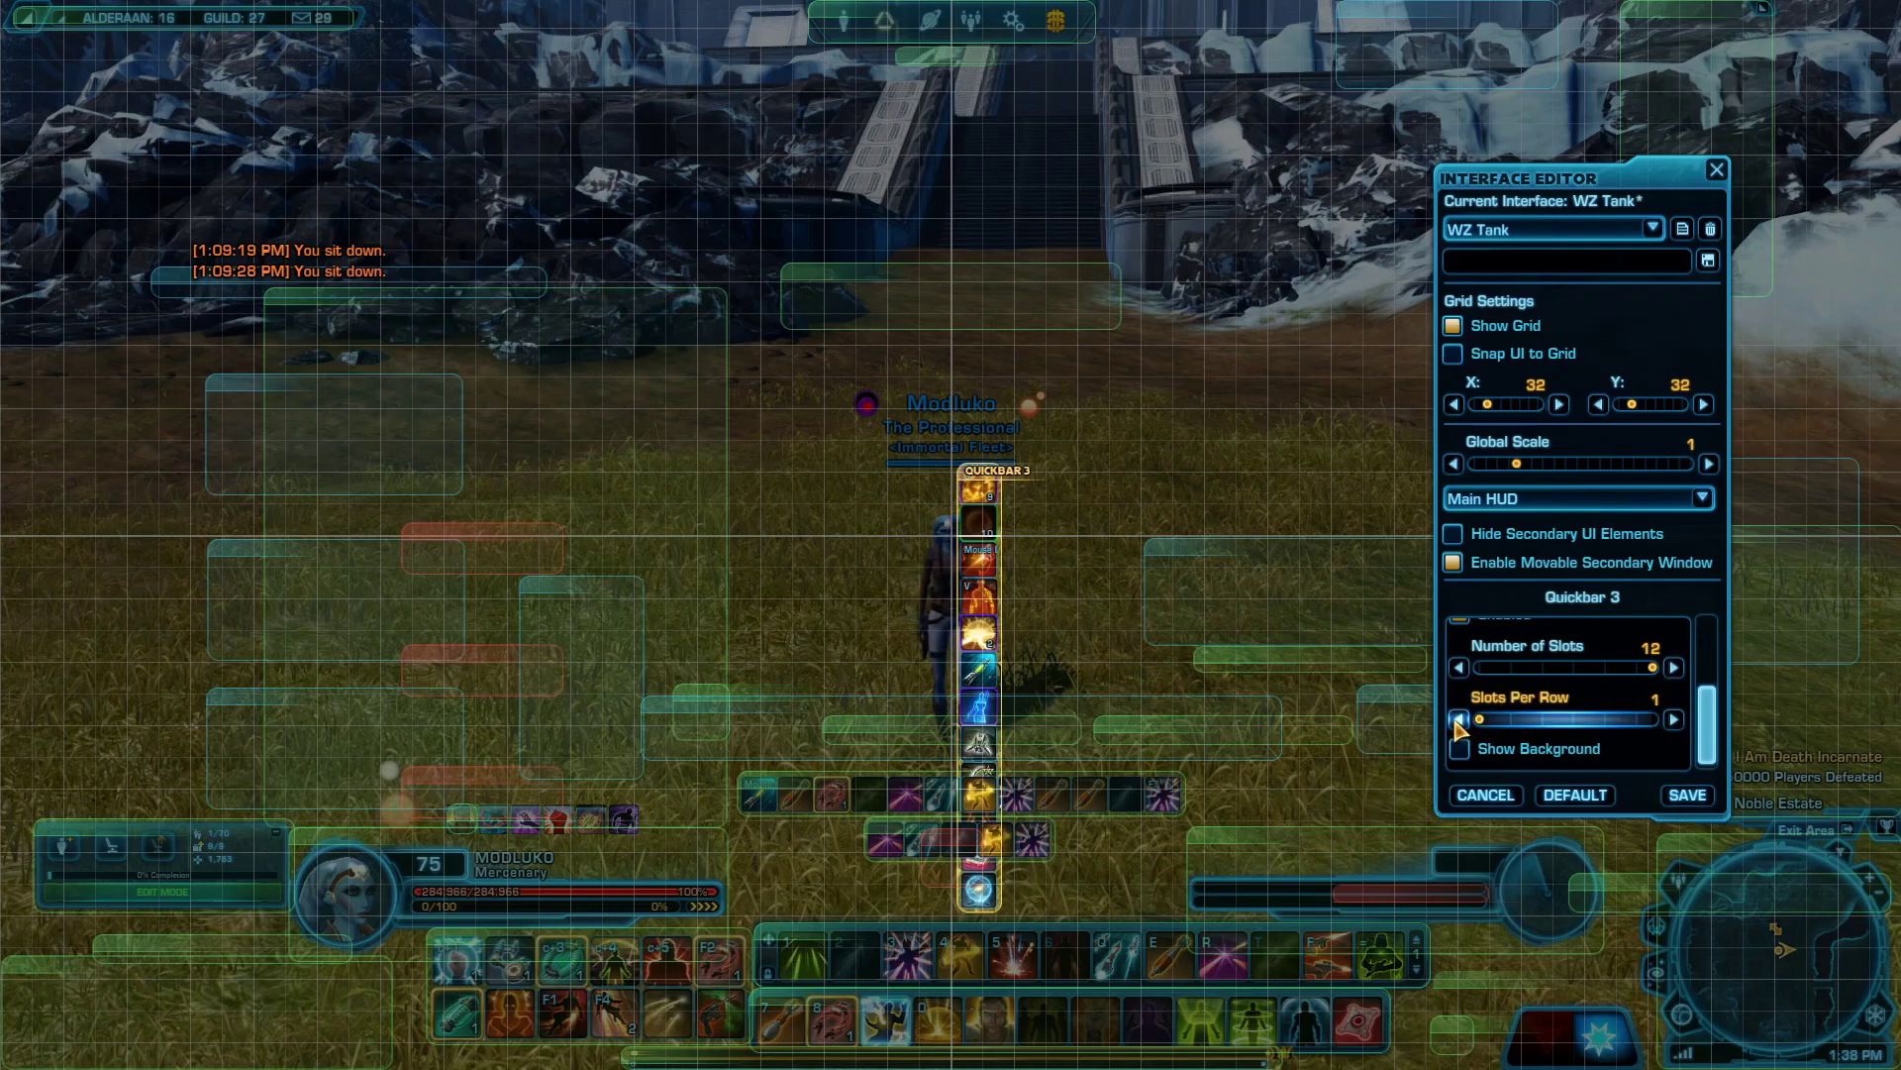
{"action": "left_click_drag", "start_coordinate": [983, 486], "coordinate": [9, 336]}
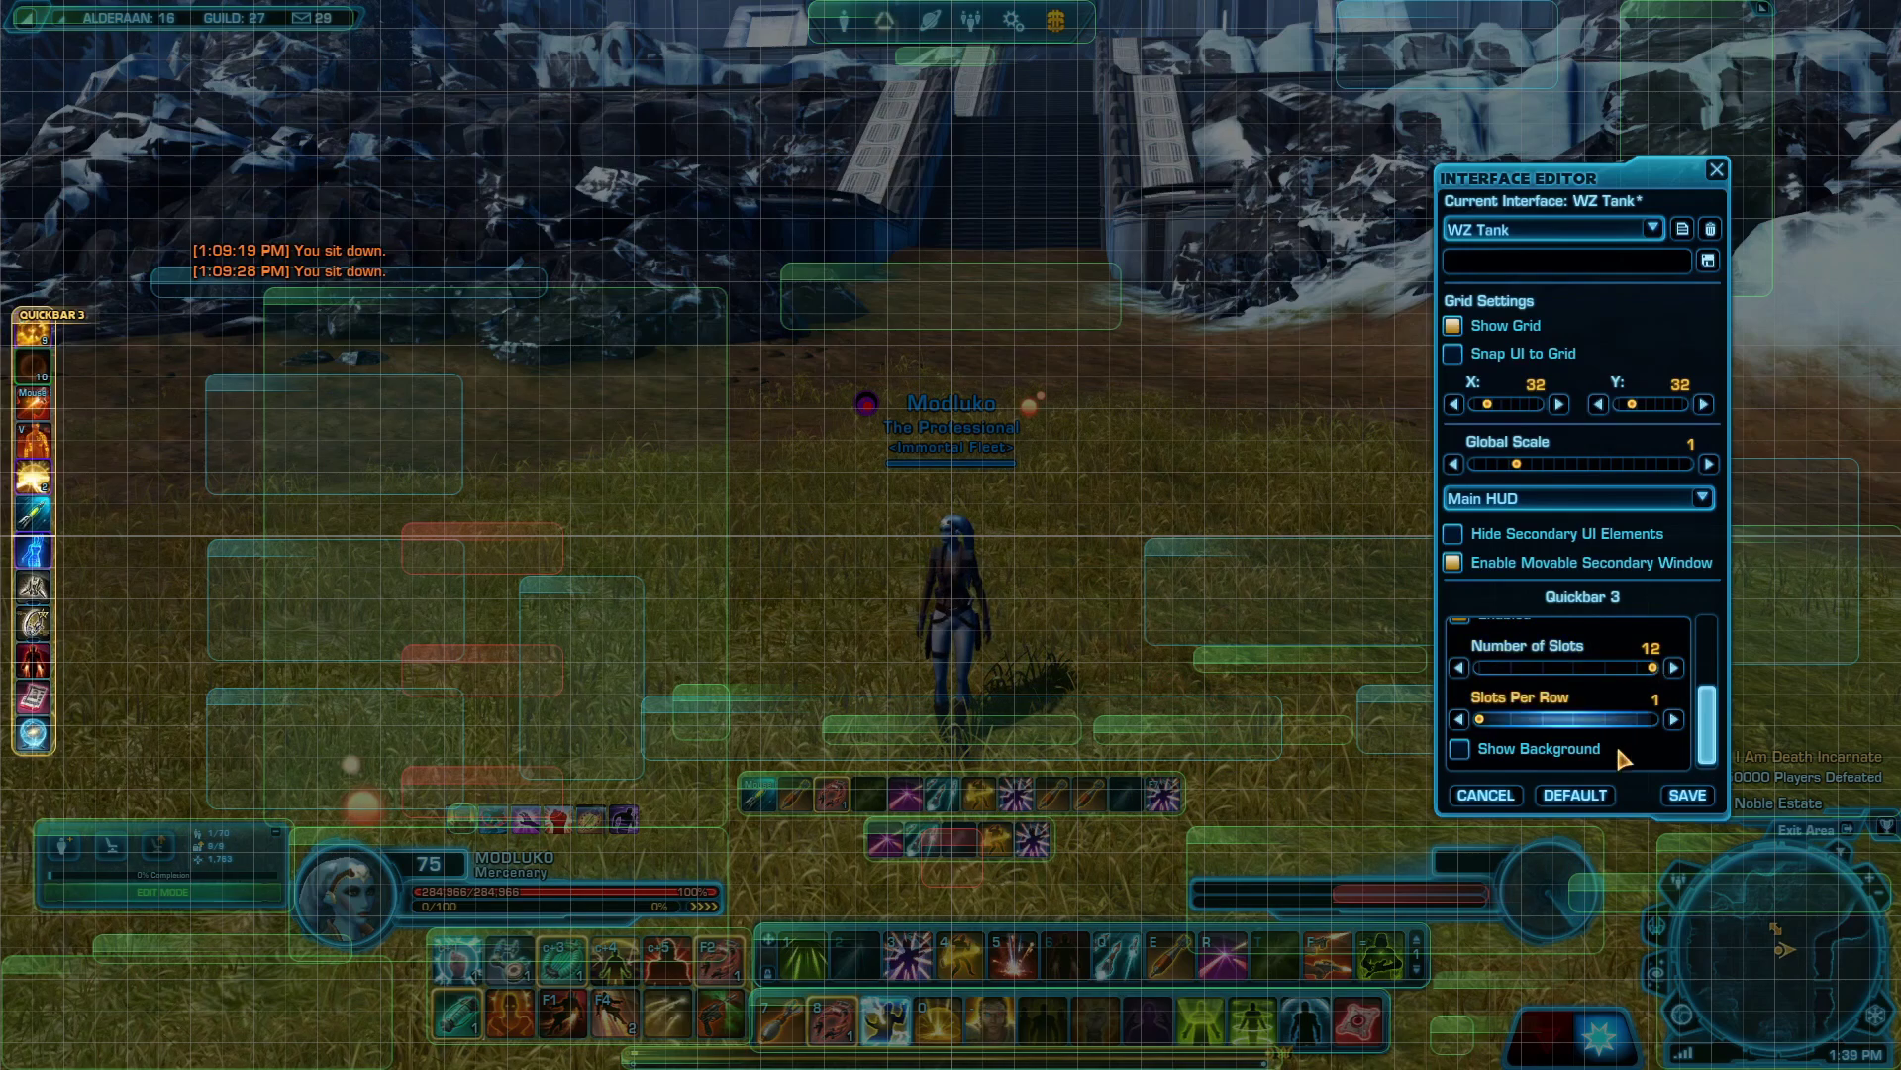
{"action": "left_click_drag", "start_coordinate": [1515, 179], "coordinate": [1680, 136]}
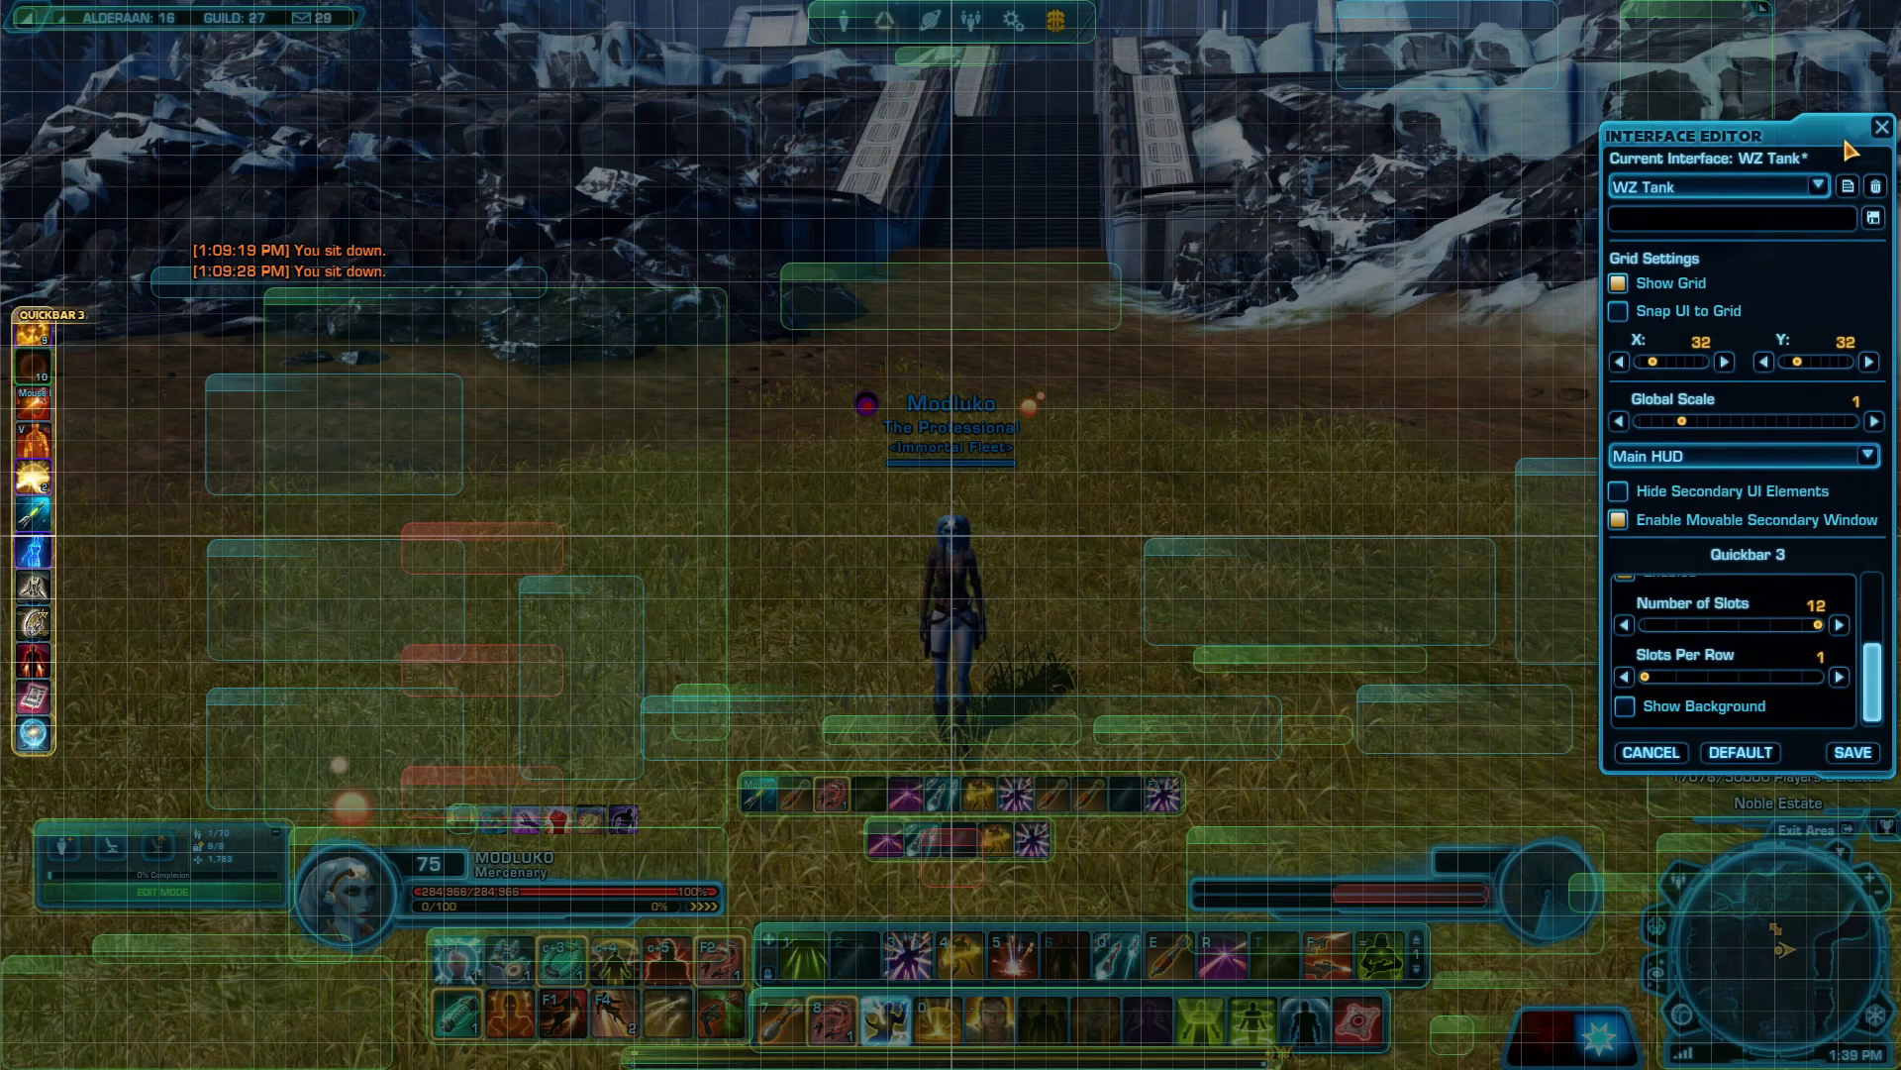
{"action": "left_click", "coordinate": [876, 840]}
Set Quickbar 4 to 12 slots and place it in the upper-left area.
{"action": "scroll", "coordinate": [1739, 658], "scroll_direction": "down", "scroll_amount": 3}
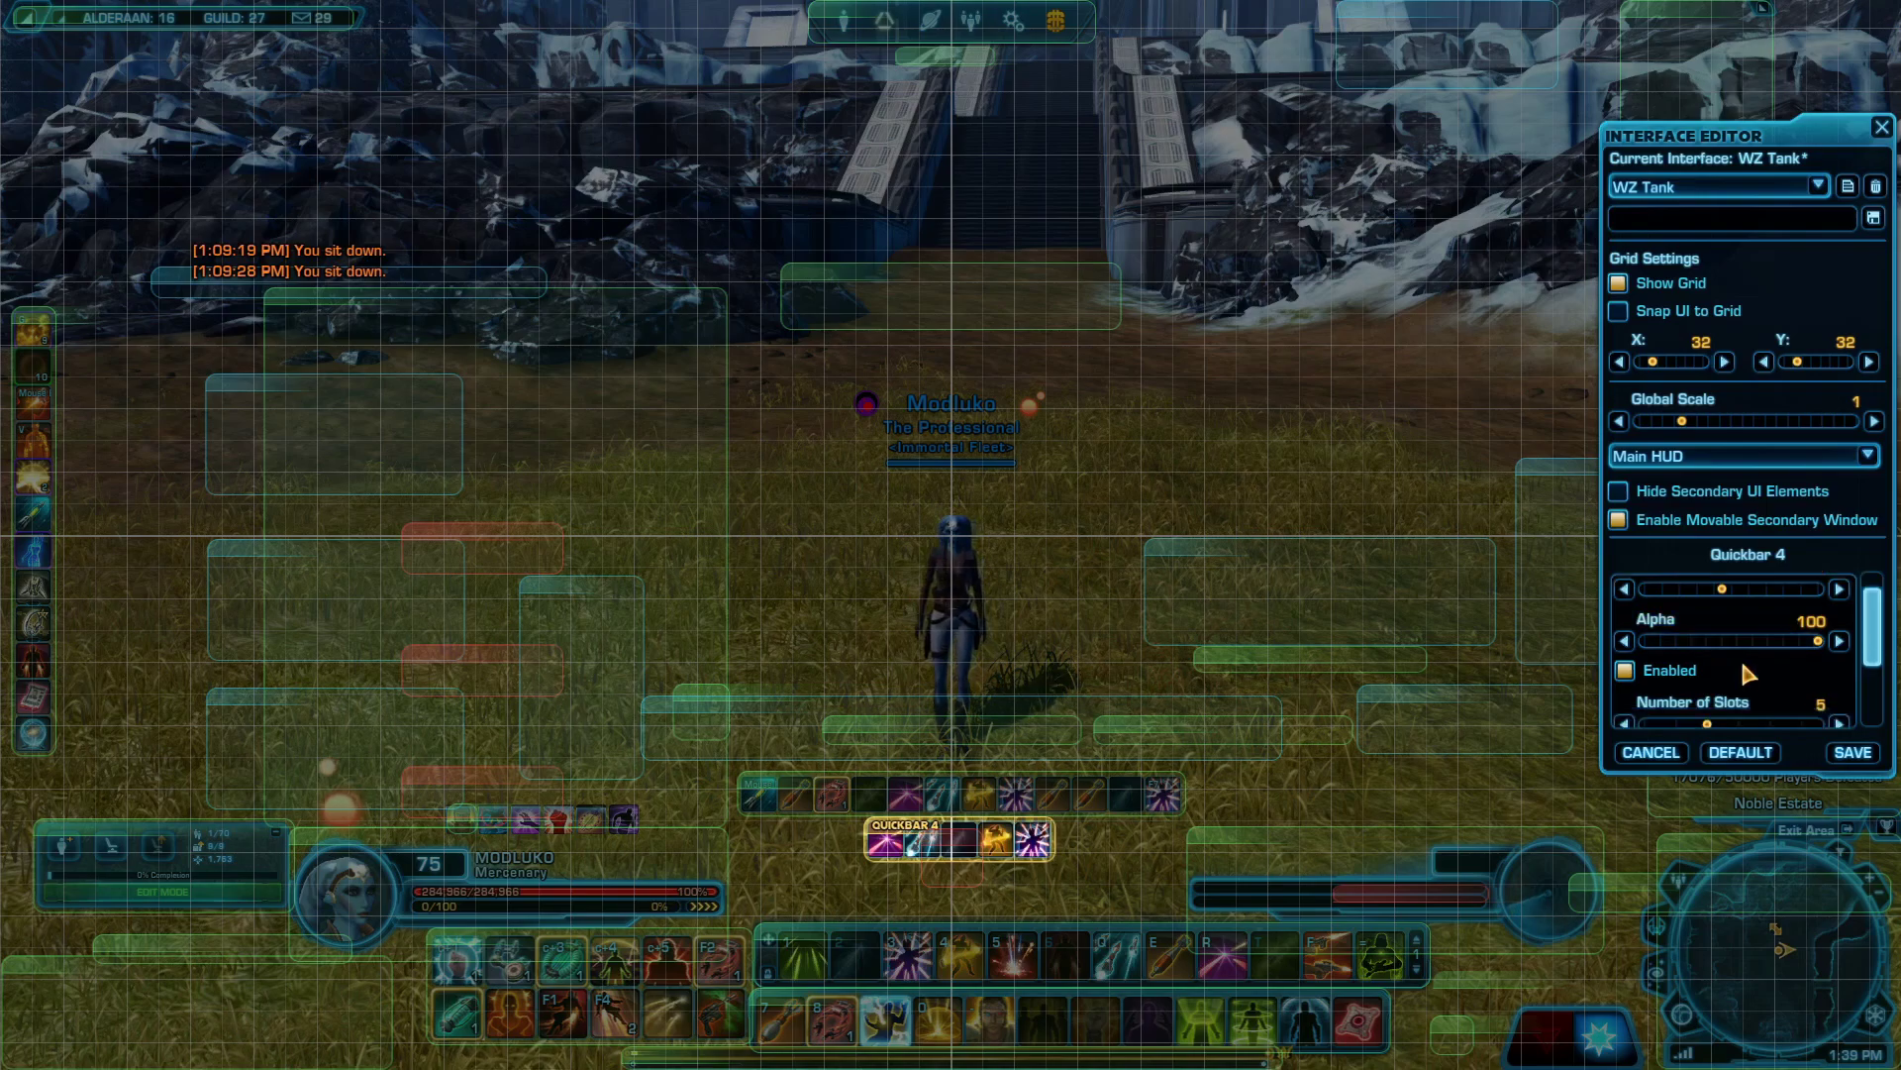
{"action": "left_click", "coordinate": [1822, 645]}
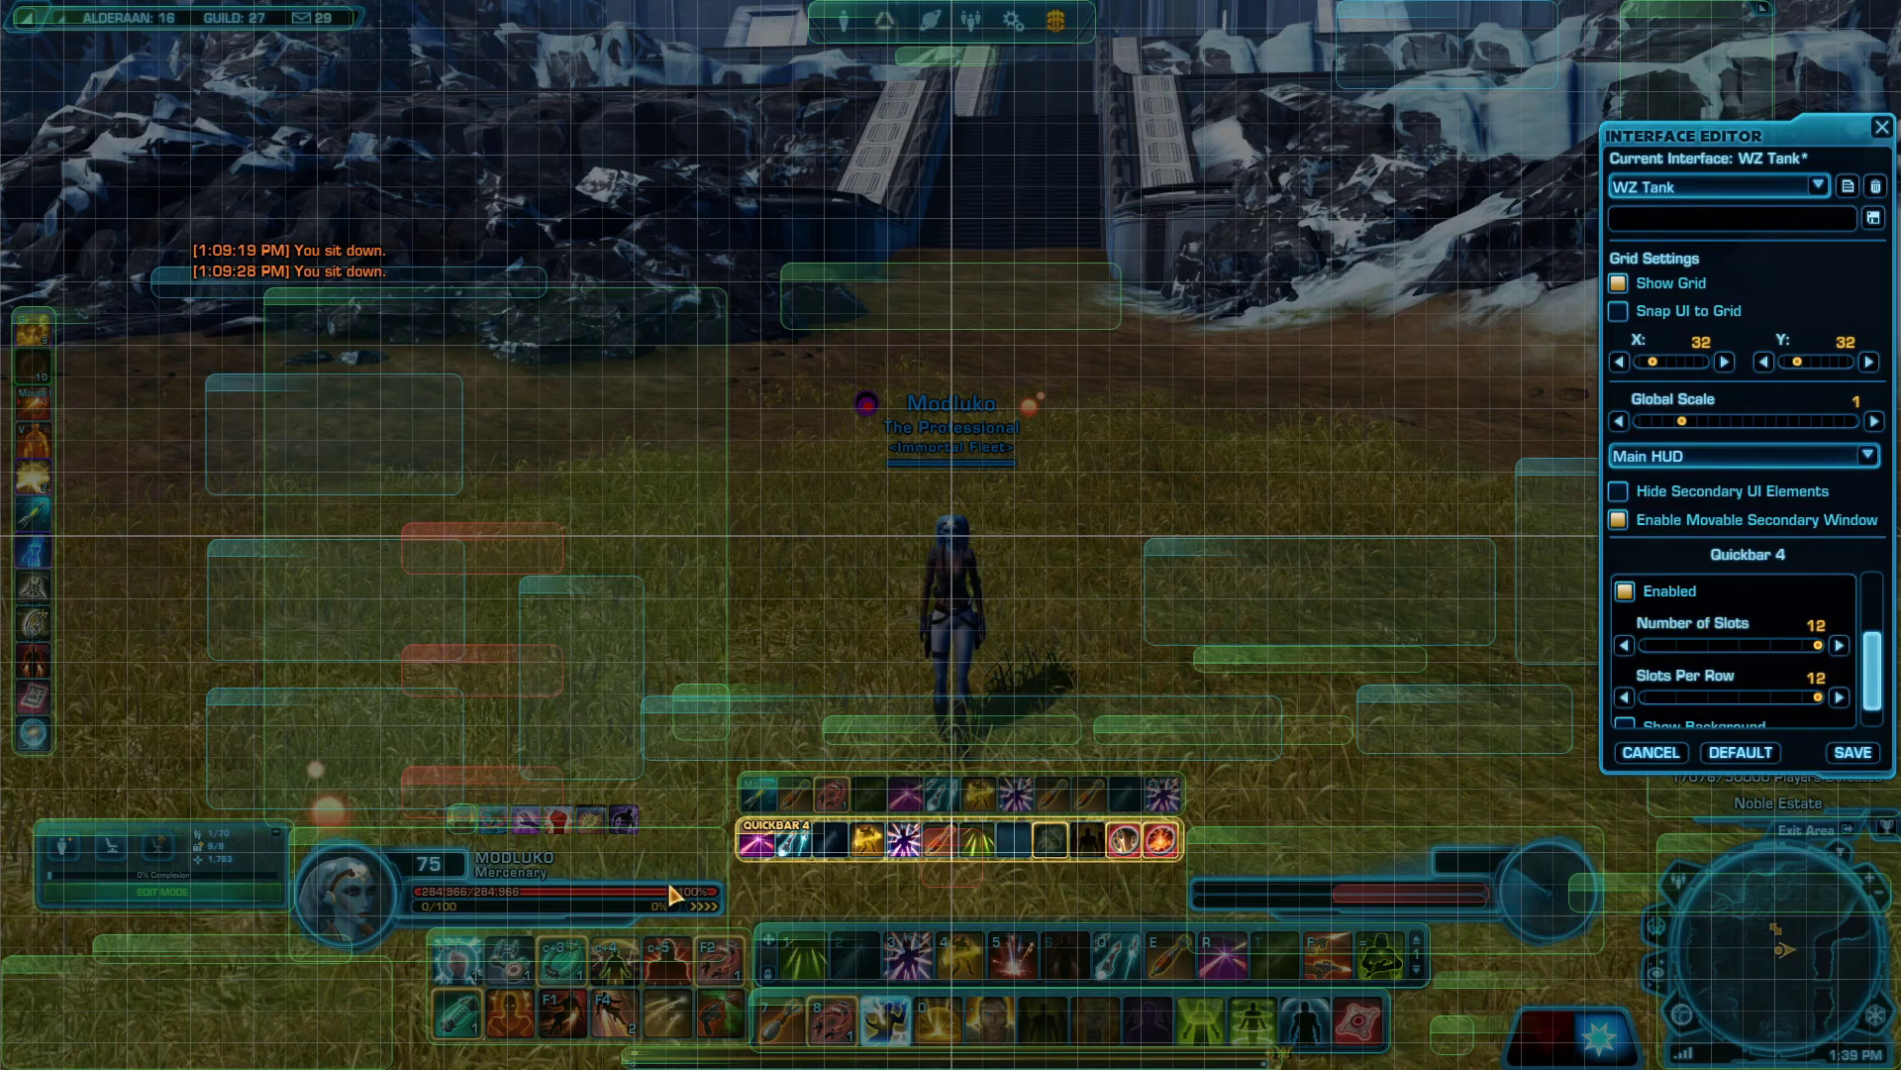
{"action": "left_click_drag", "start_coordinate": [789, 839], "coordinate": [1247, 375]}
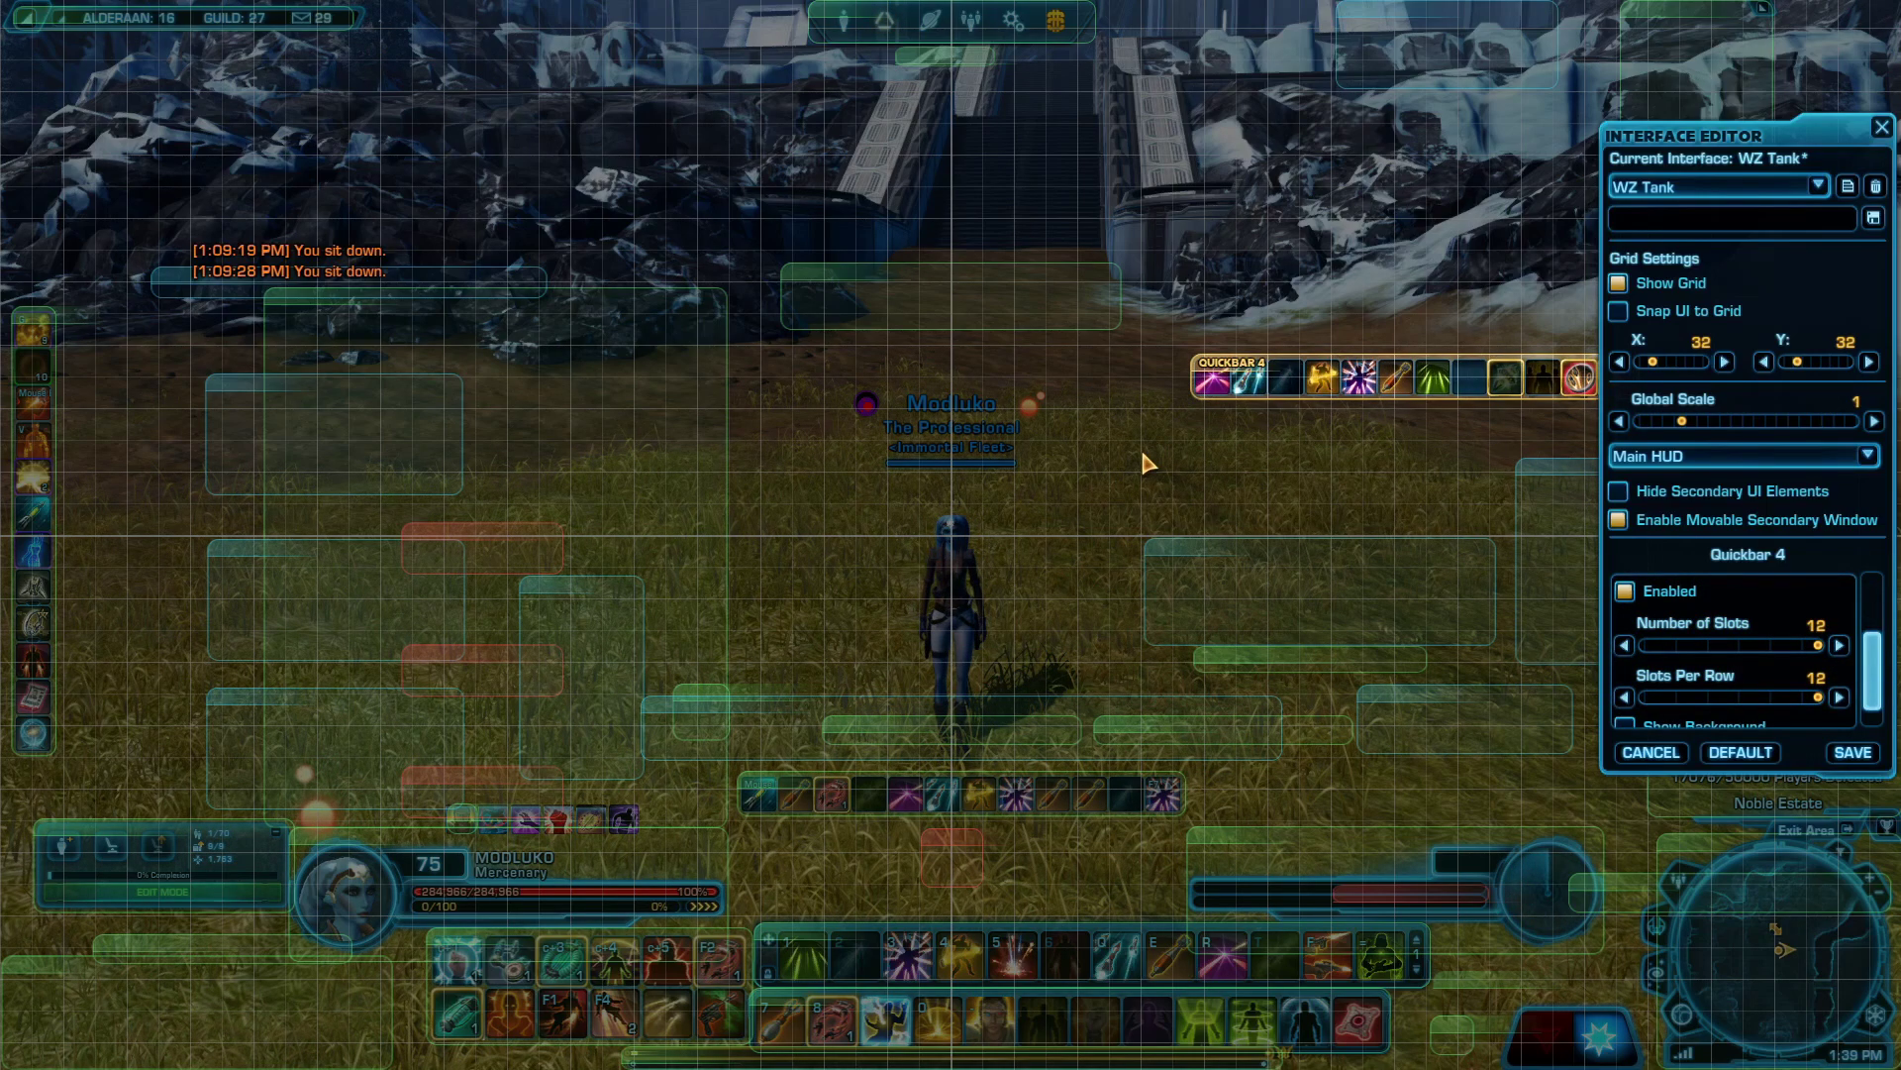
{"action": "left_click_drag", "start_coordinate": [1255, 378], "coordinate": [332, 429]}
Move Quickbar 5 to the upper right and the Main Quickbar up to mid-screen.
{"action": "scroll", "coordinate": [1733, 654], "scroll_direction": "up", "scroll_amount": 2}
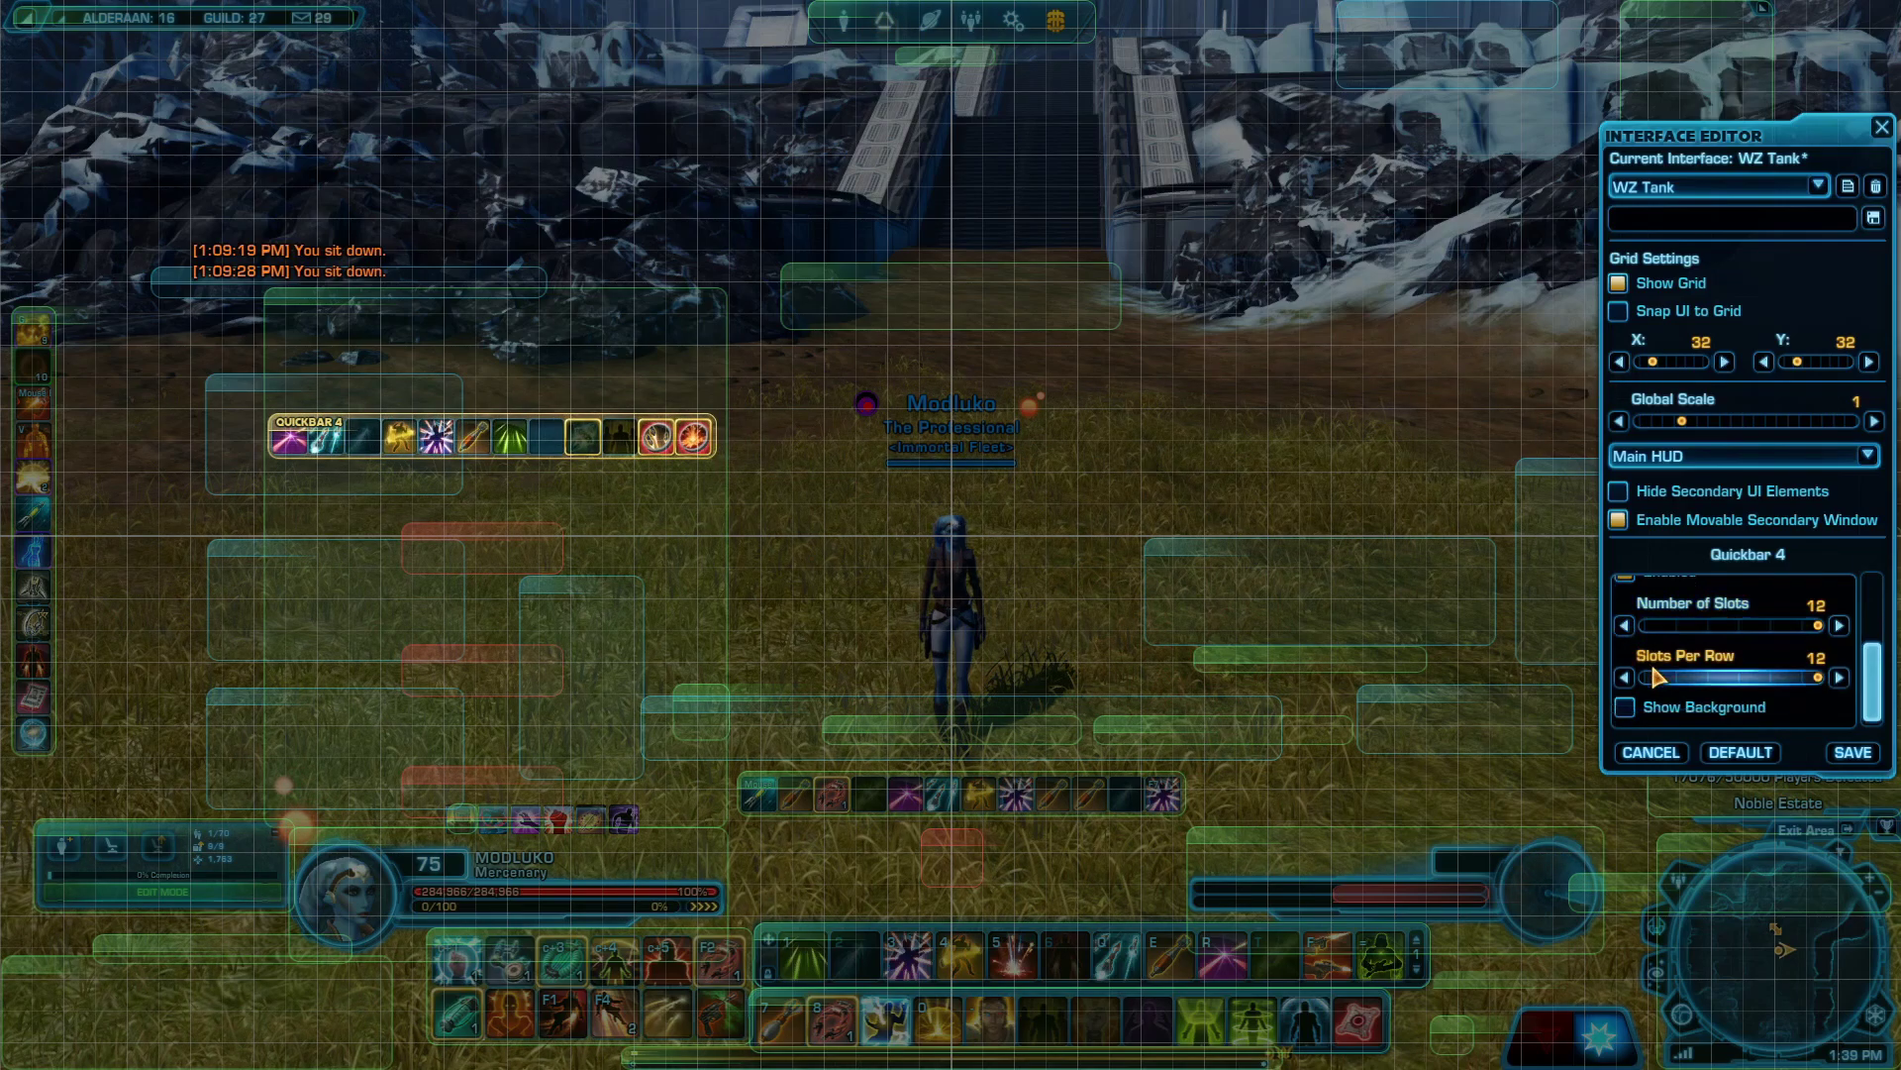
{"action": "left_click_drag", "start_coordinate": [776, 804], "coordinate": [1238, 398]}
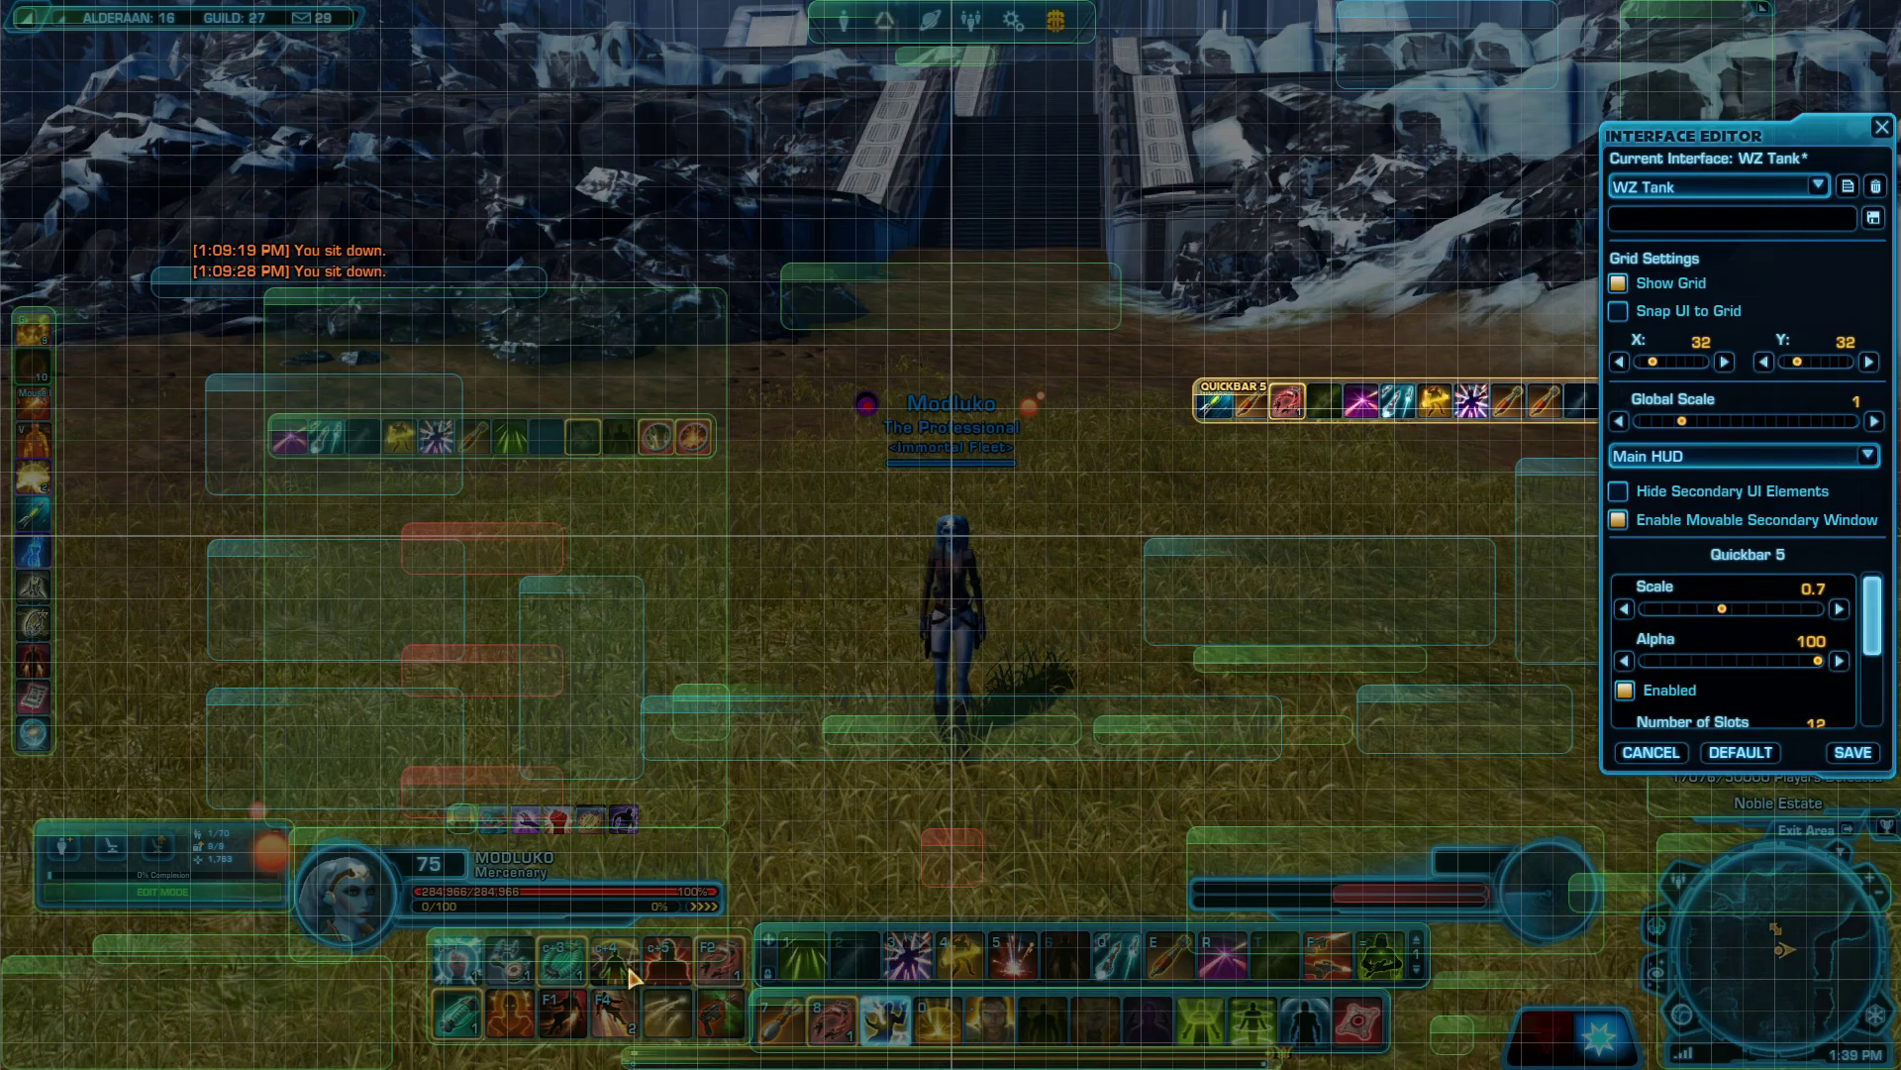
{"action": "left_click", "coordinate": [927, 975]}
{"action": "left_click_drag", "start_coordinate": [800, 946], "coordinate": [670, 540]}
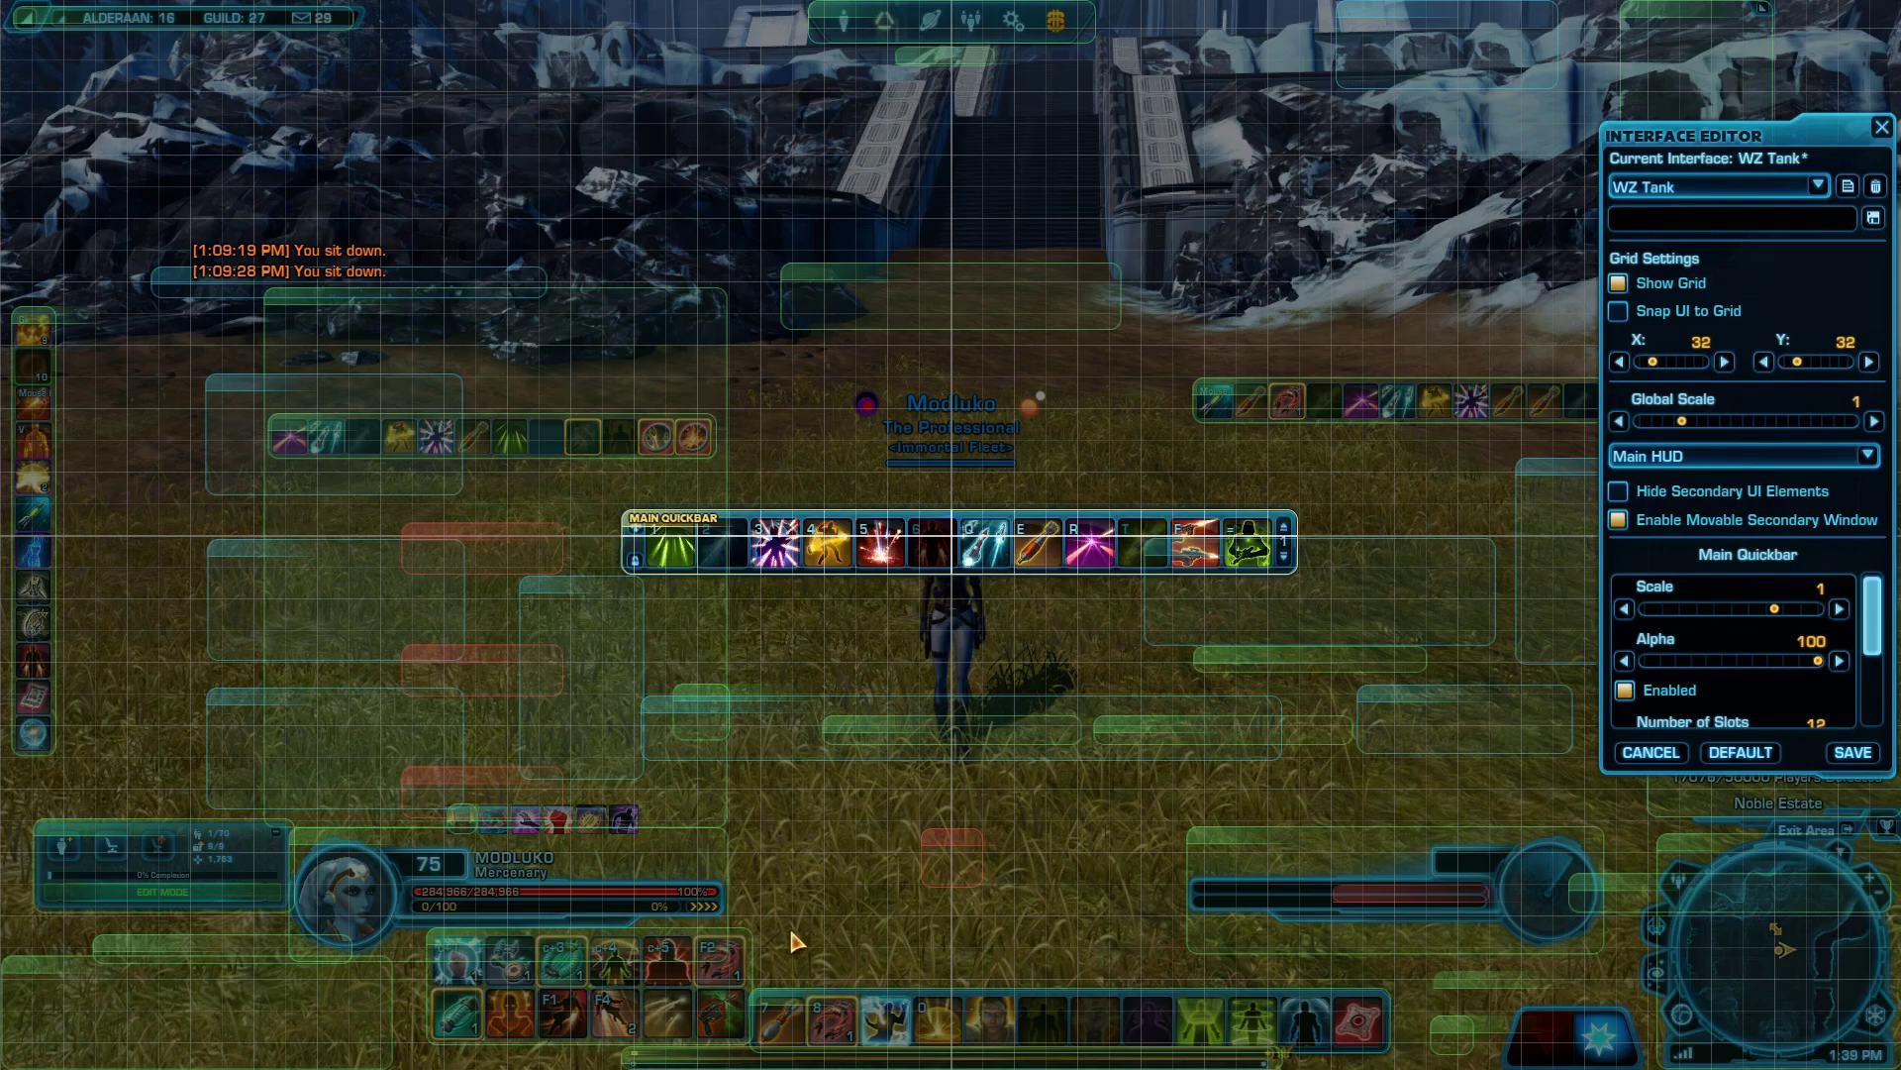
Move Quickbar 2 to the bottom right beside the mini-map.
{"action": "left_click", "coordinate": [780, 1024]}
{"action": "left_click_drag", "start_coordinate": [773, 982], "coordinate": [657, 596]}
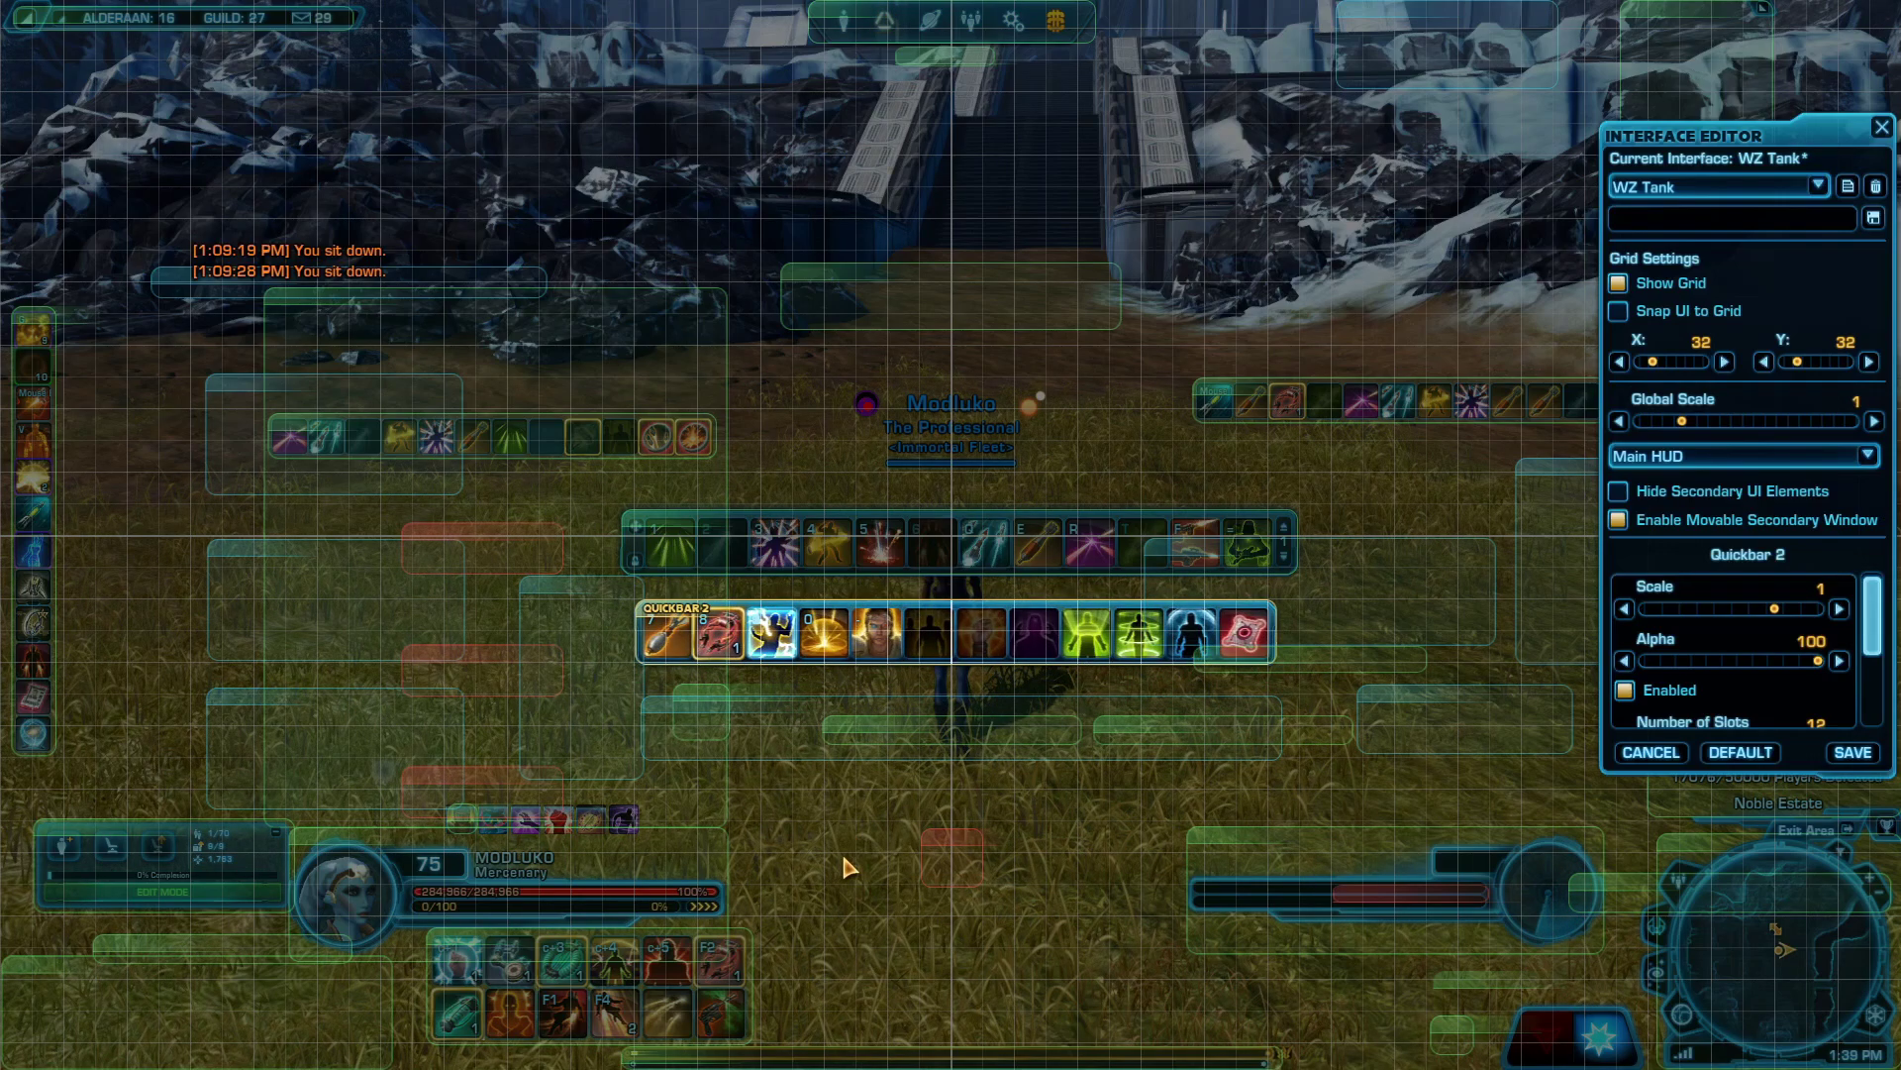
{"action": "left_click_drag", "start_coordinate": [699, 620], "coordinate": [1211, 740]}
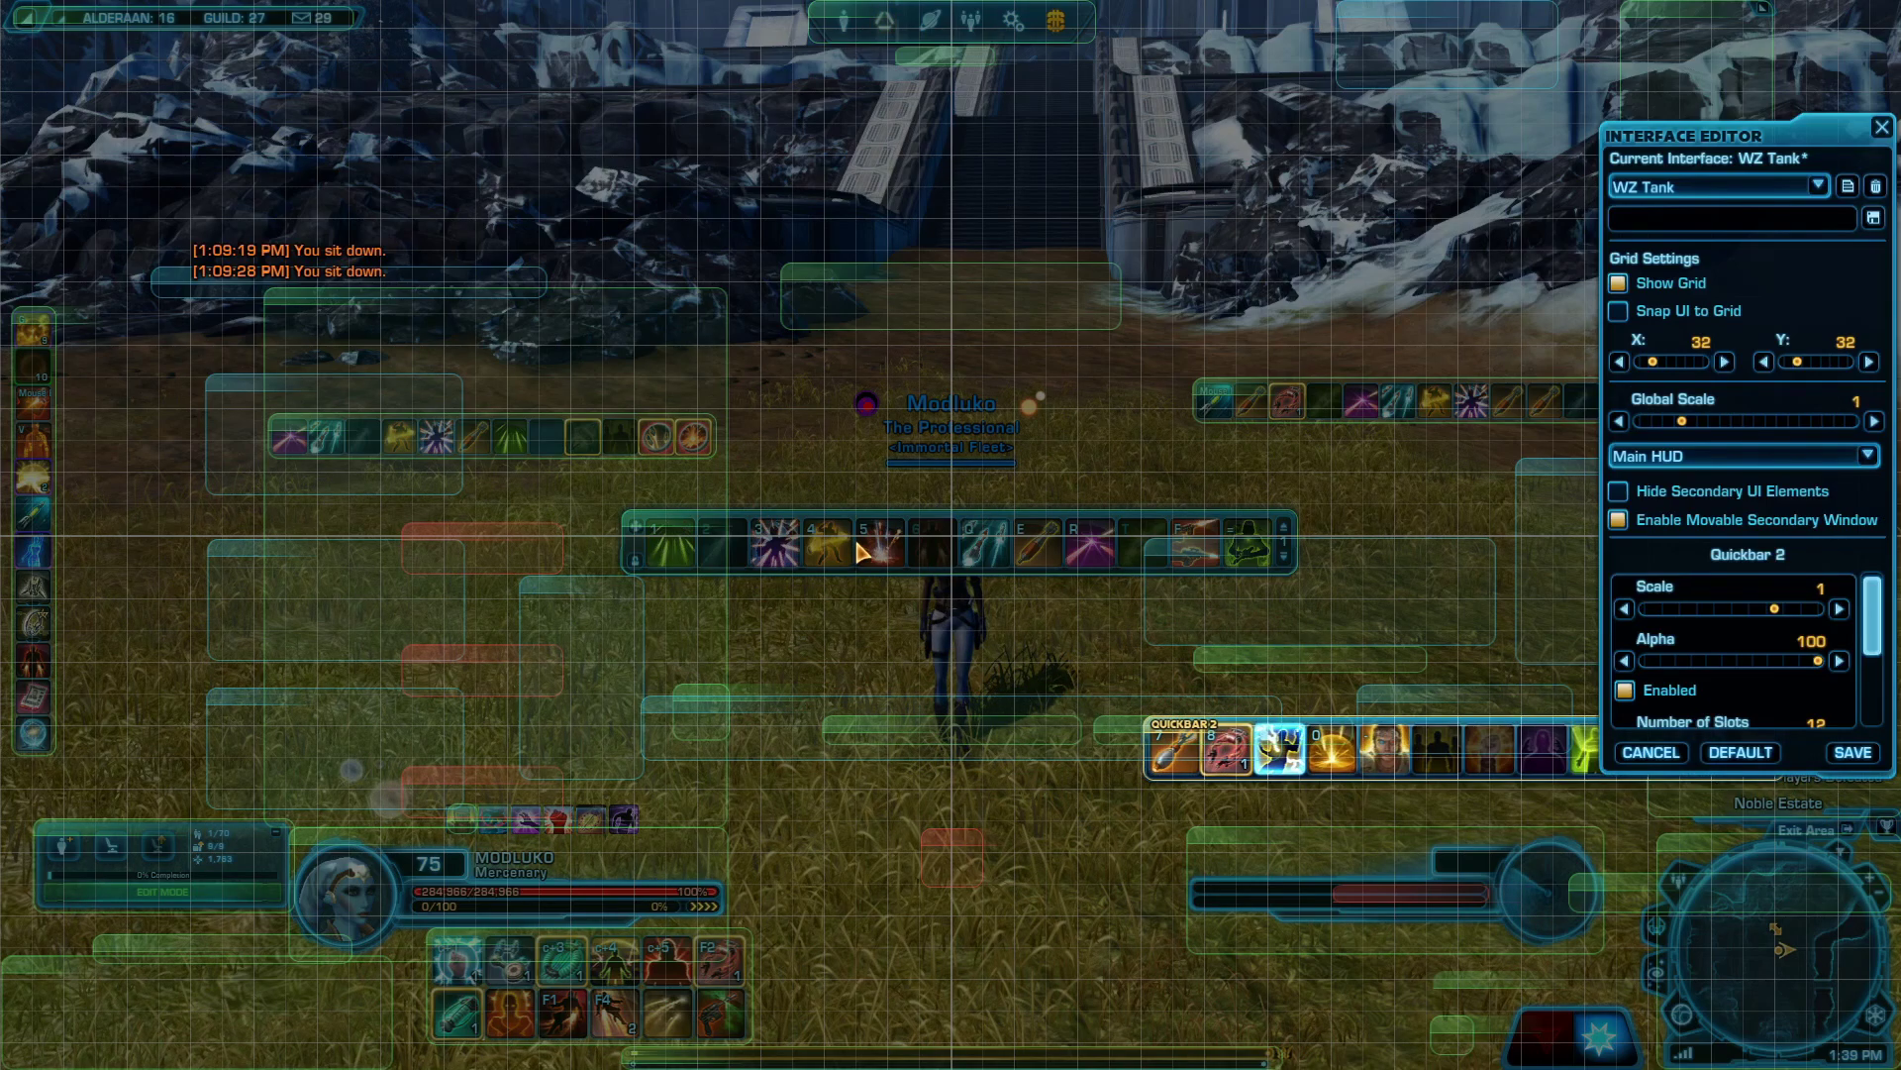
Set the Main Quickbar to 6 slots per row at left, and move the mini-map to bottom centre.
{"action": "left_click", "coordinate": [691, 525]}
{"action": "left_click_drag", "start_coordinate": [690, 525], "coordinate": [620, 528]}
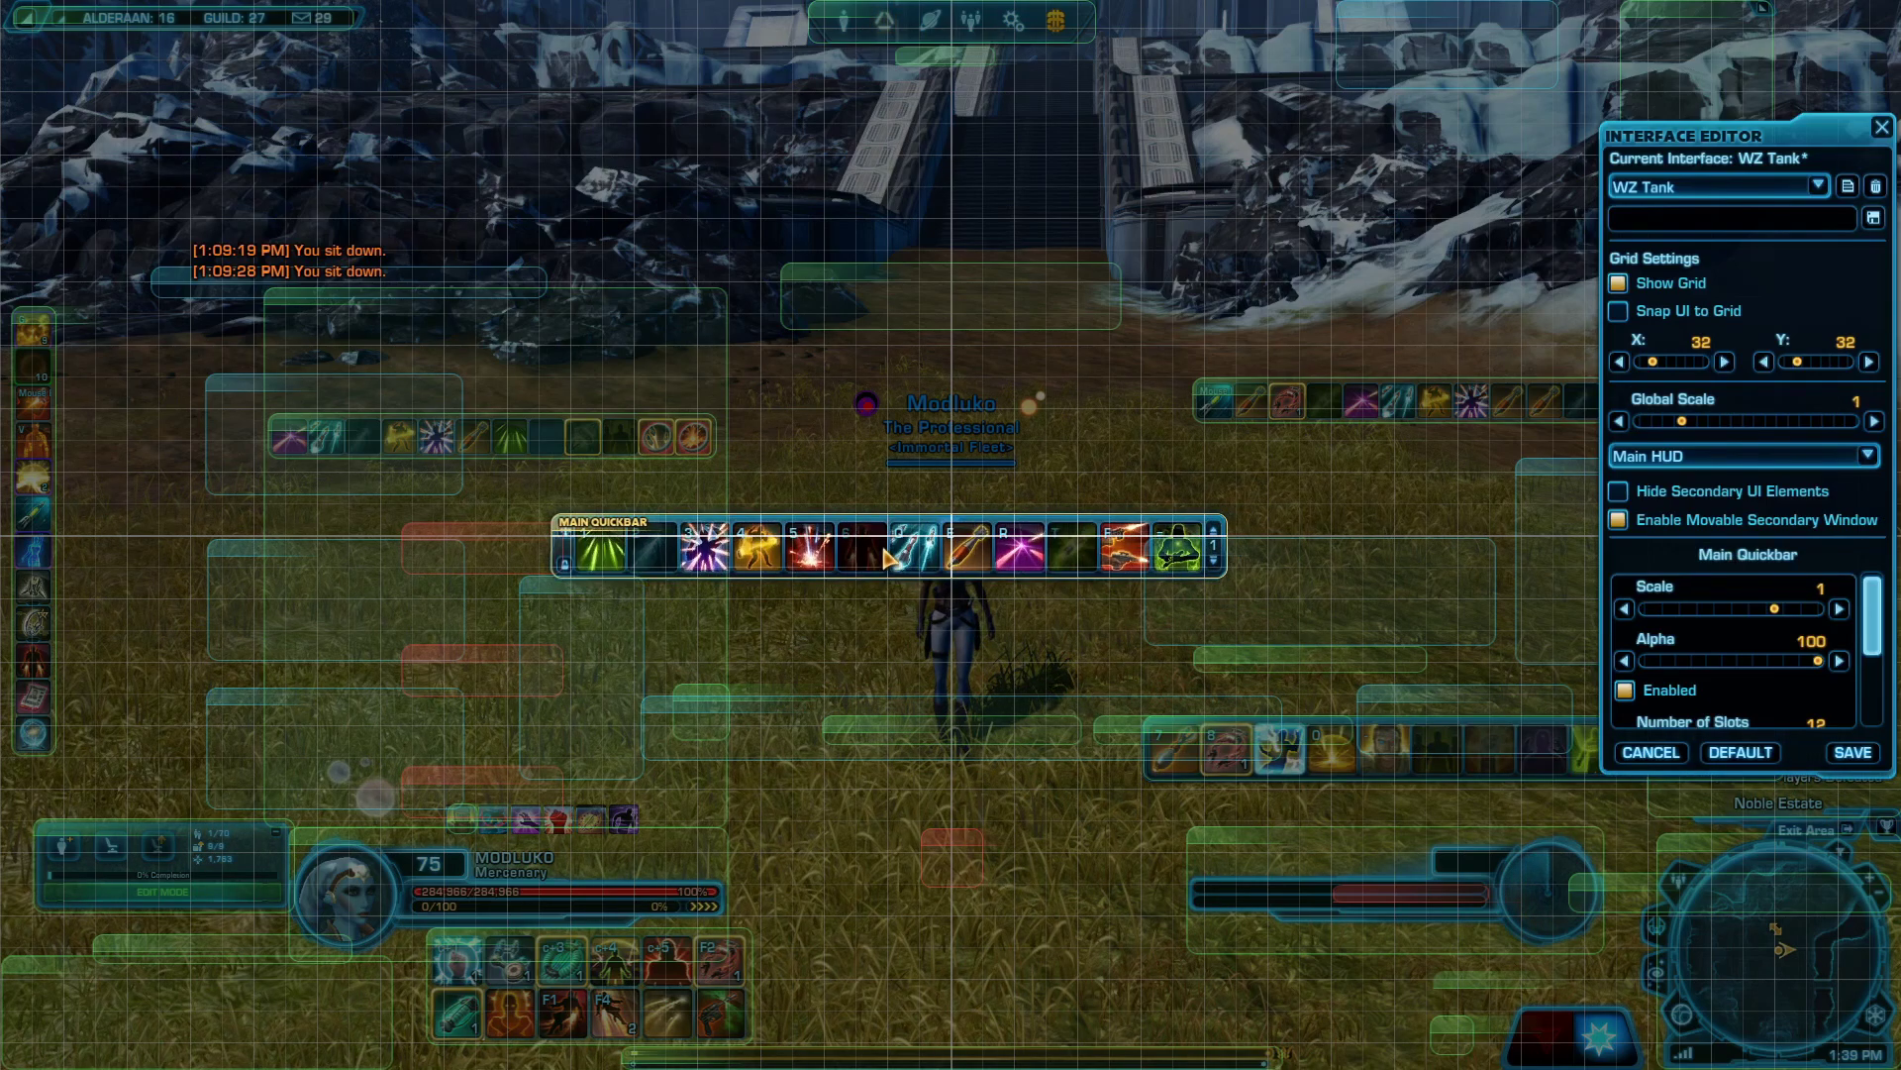
{"action": "scroll", "coordinate": [1662, 681], "scroll_direction": "down", "scroll_amount": 3}
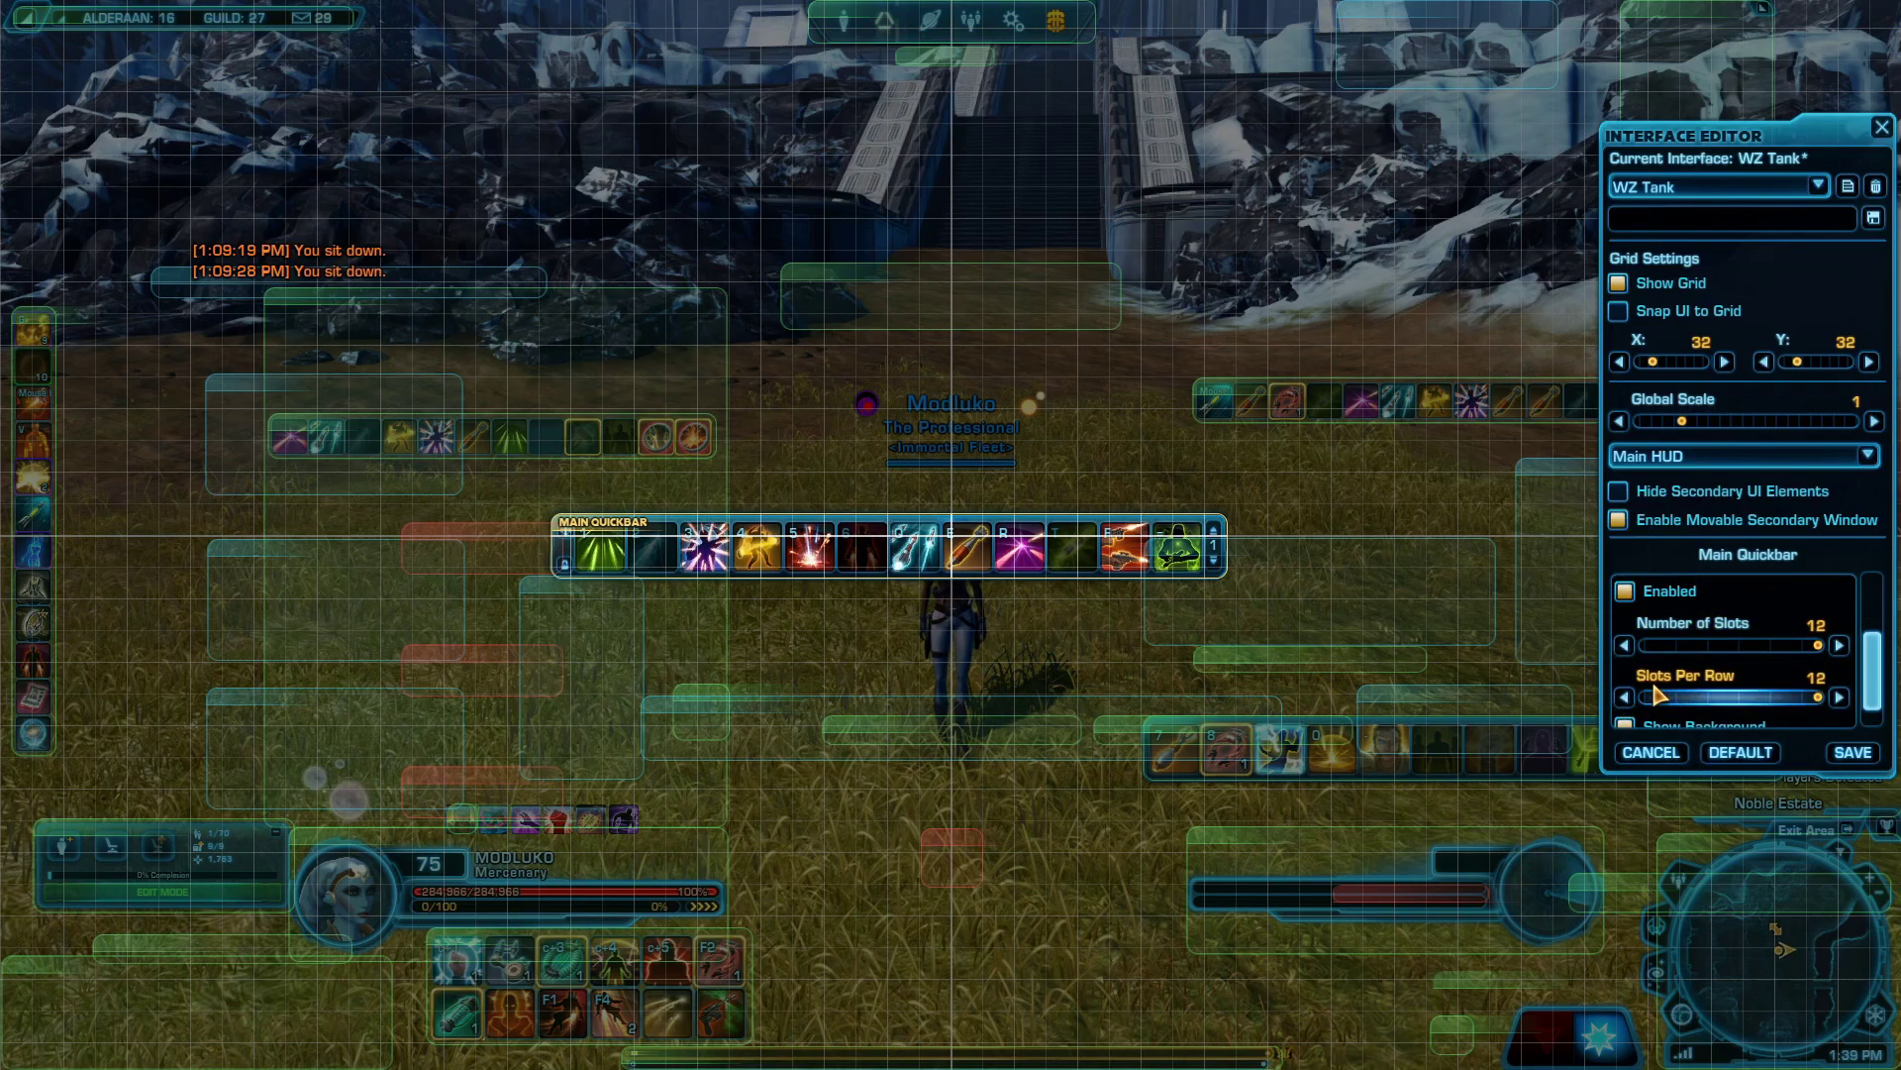
{"action": "left_click", "coordinate": [1625, 697]}
{"action": "left_click", "coordinate": [1625, 698]}
{"action": "left_click", "coordinate": [1625, 697]}
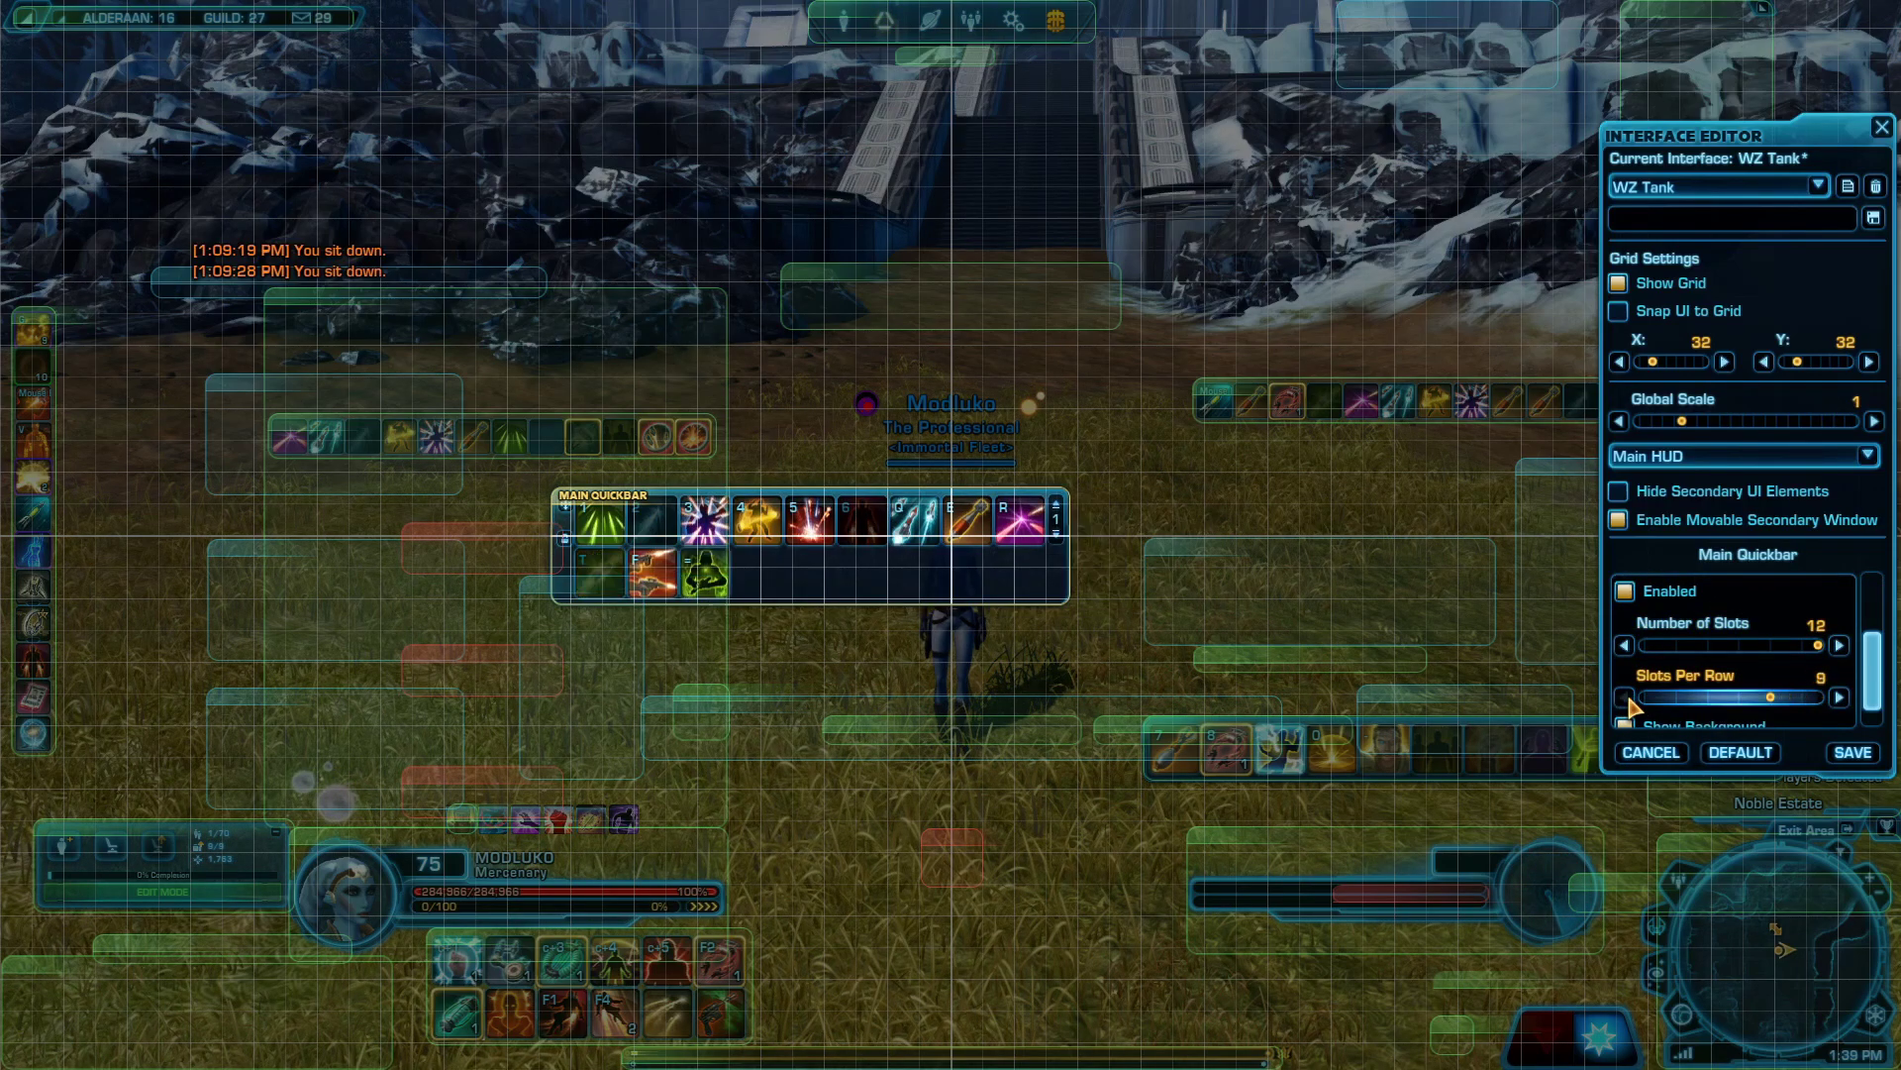
{"action": "left_click", "coordinate": [1625, 698]}
{"action": "left_click", "coordinate": [1625, 697]}
{"action": "left_click", "coordinate": [1625, 697]}
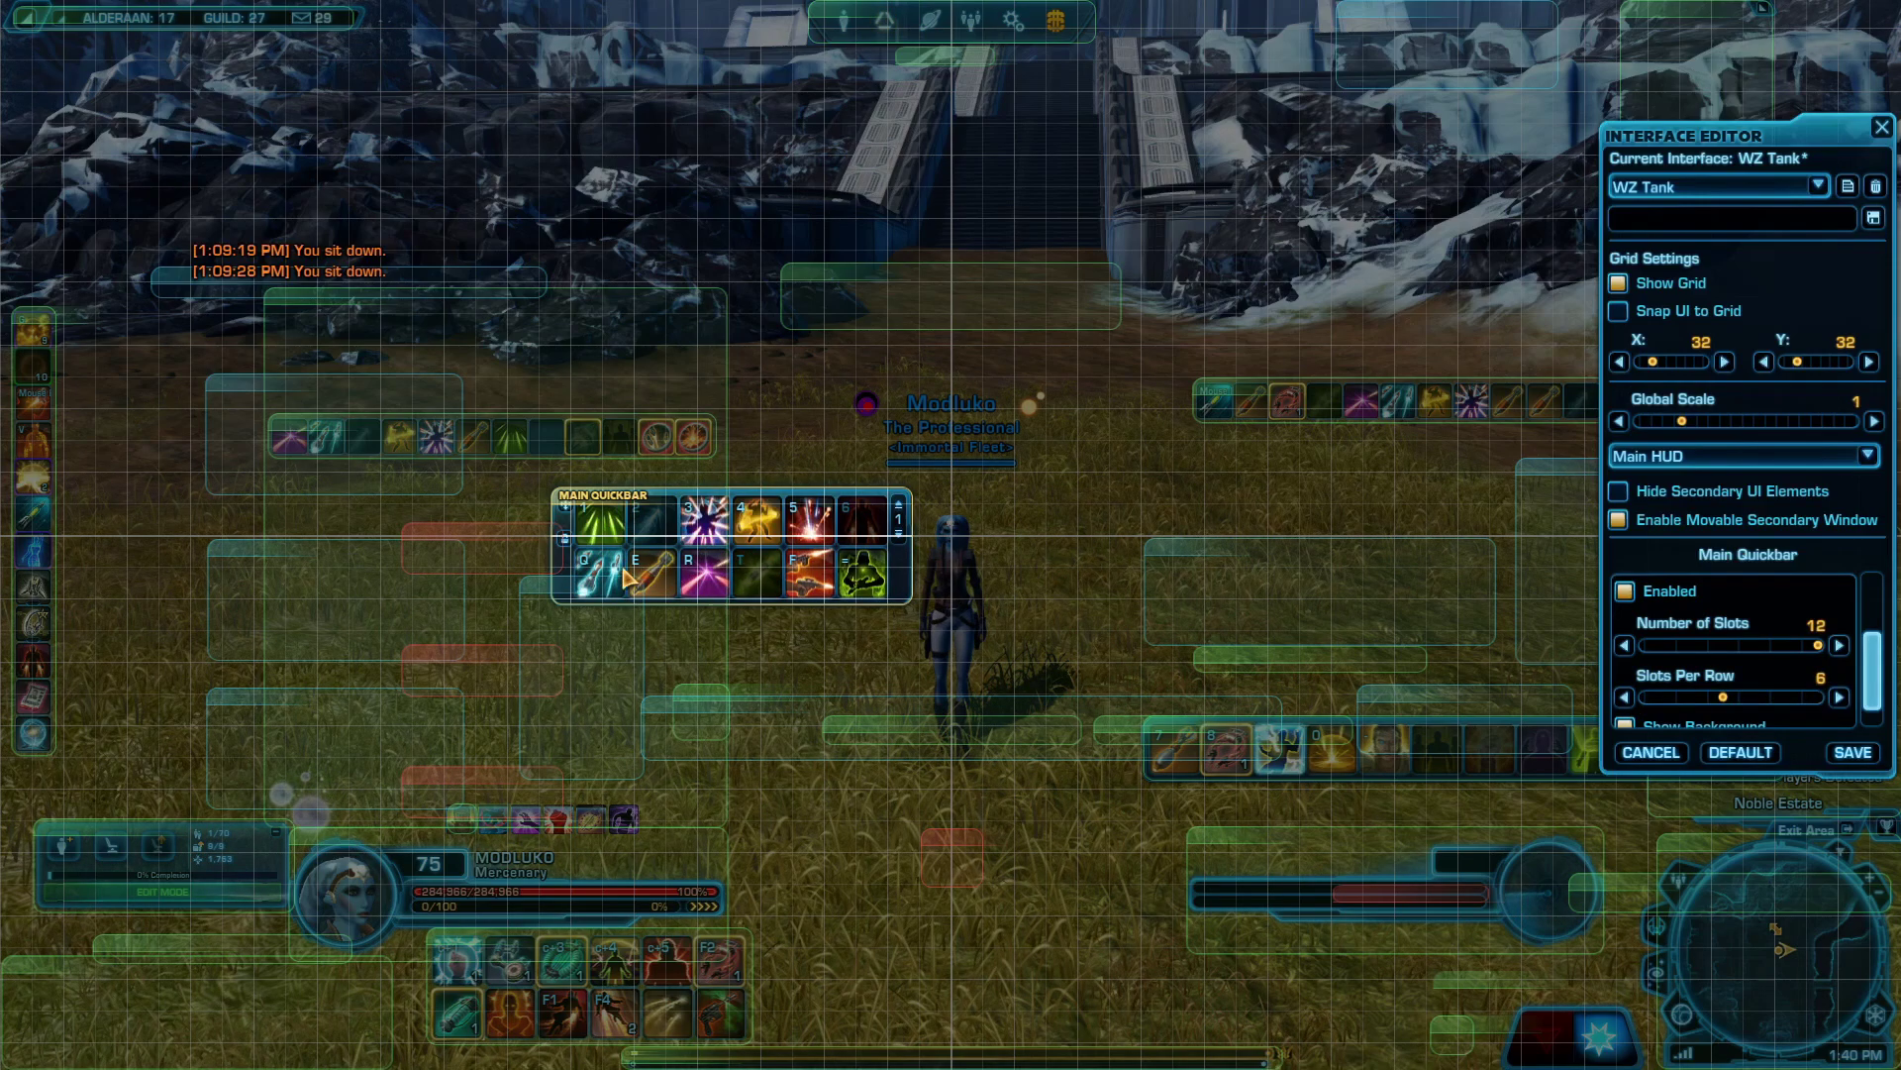
{"action": "left_click_drag", "start_coordinate": [632, 510], "coordinate": [549, 587]}
{"action": "left_click", "coordinate": [1718, 865]}
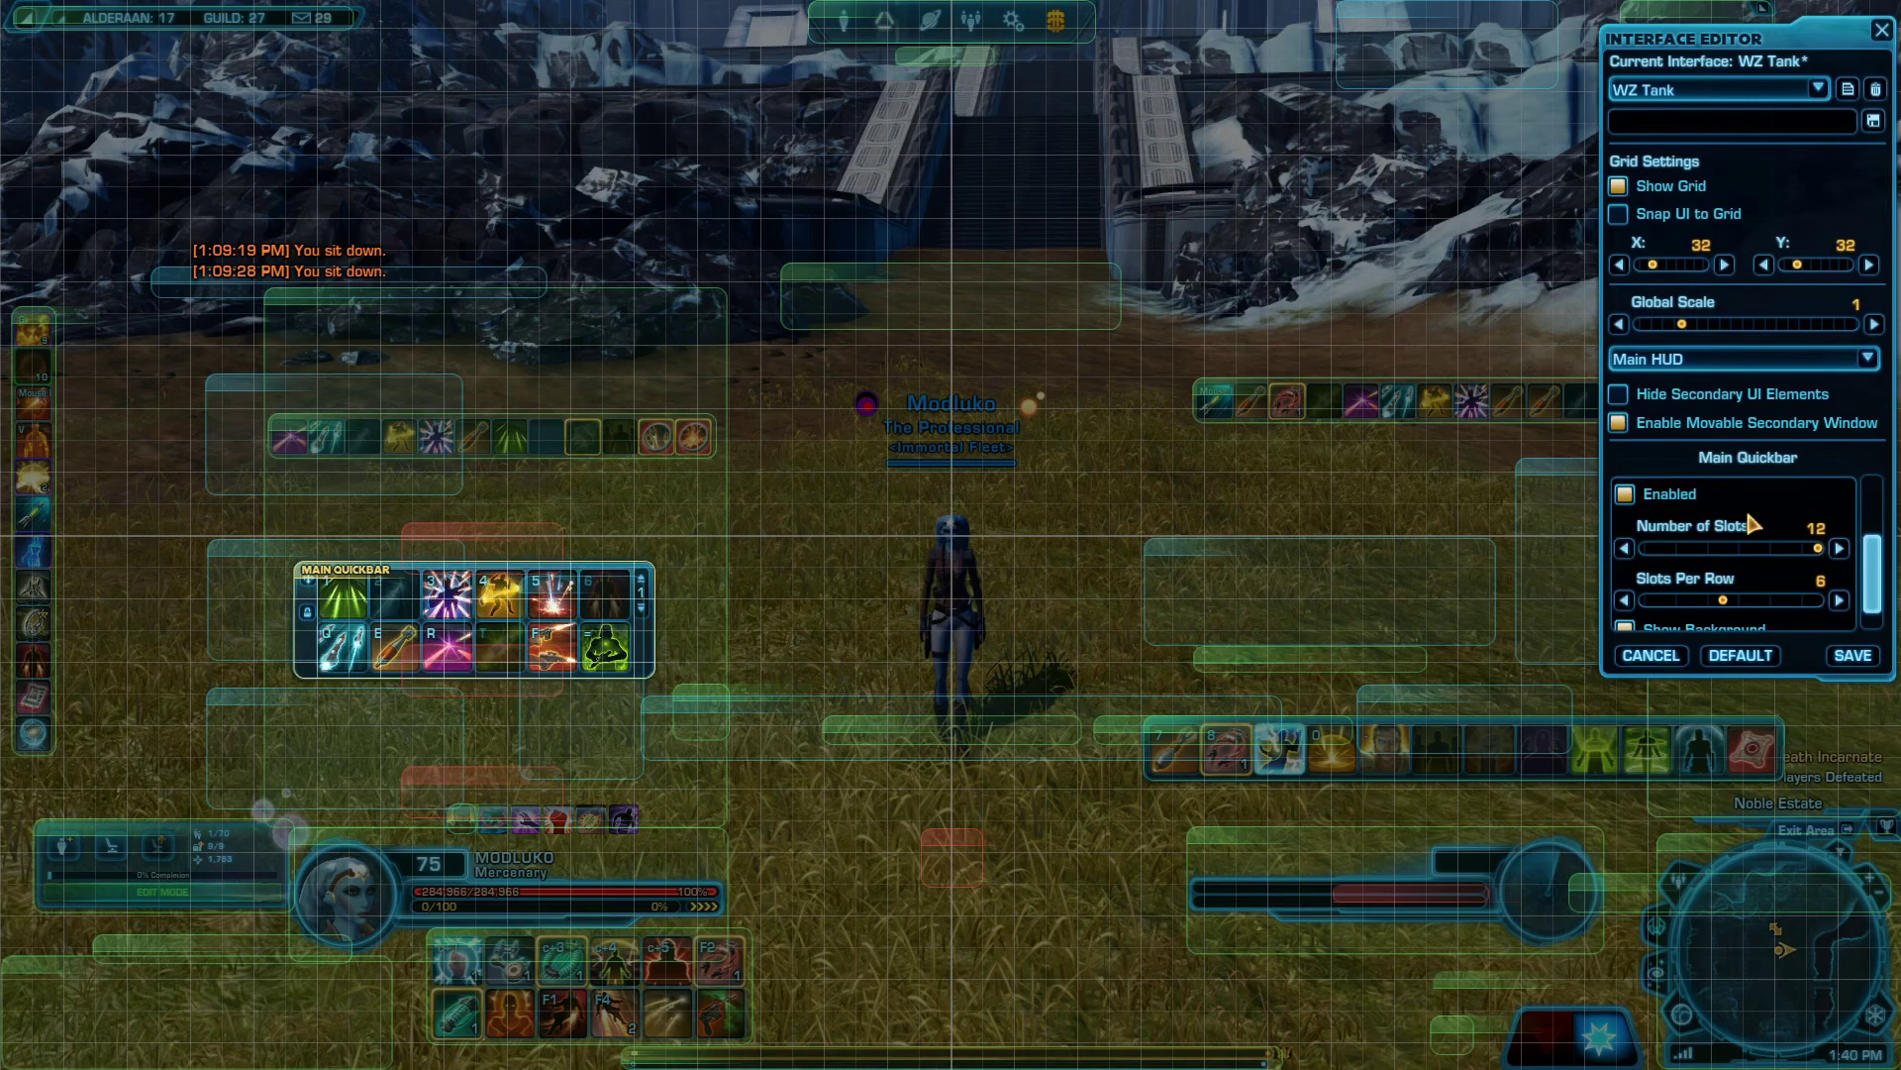
{"action": "left_click_drag", "start_coordinate": [1696, 848], "coordinate": [845, 835]}
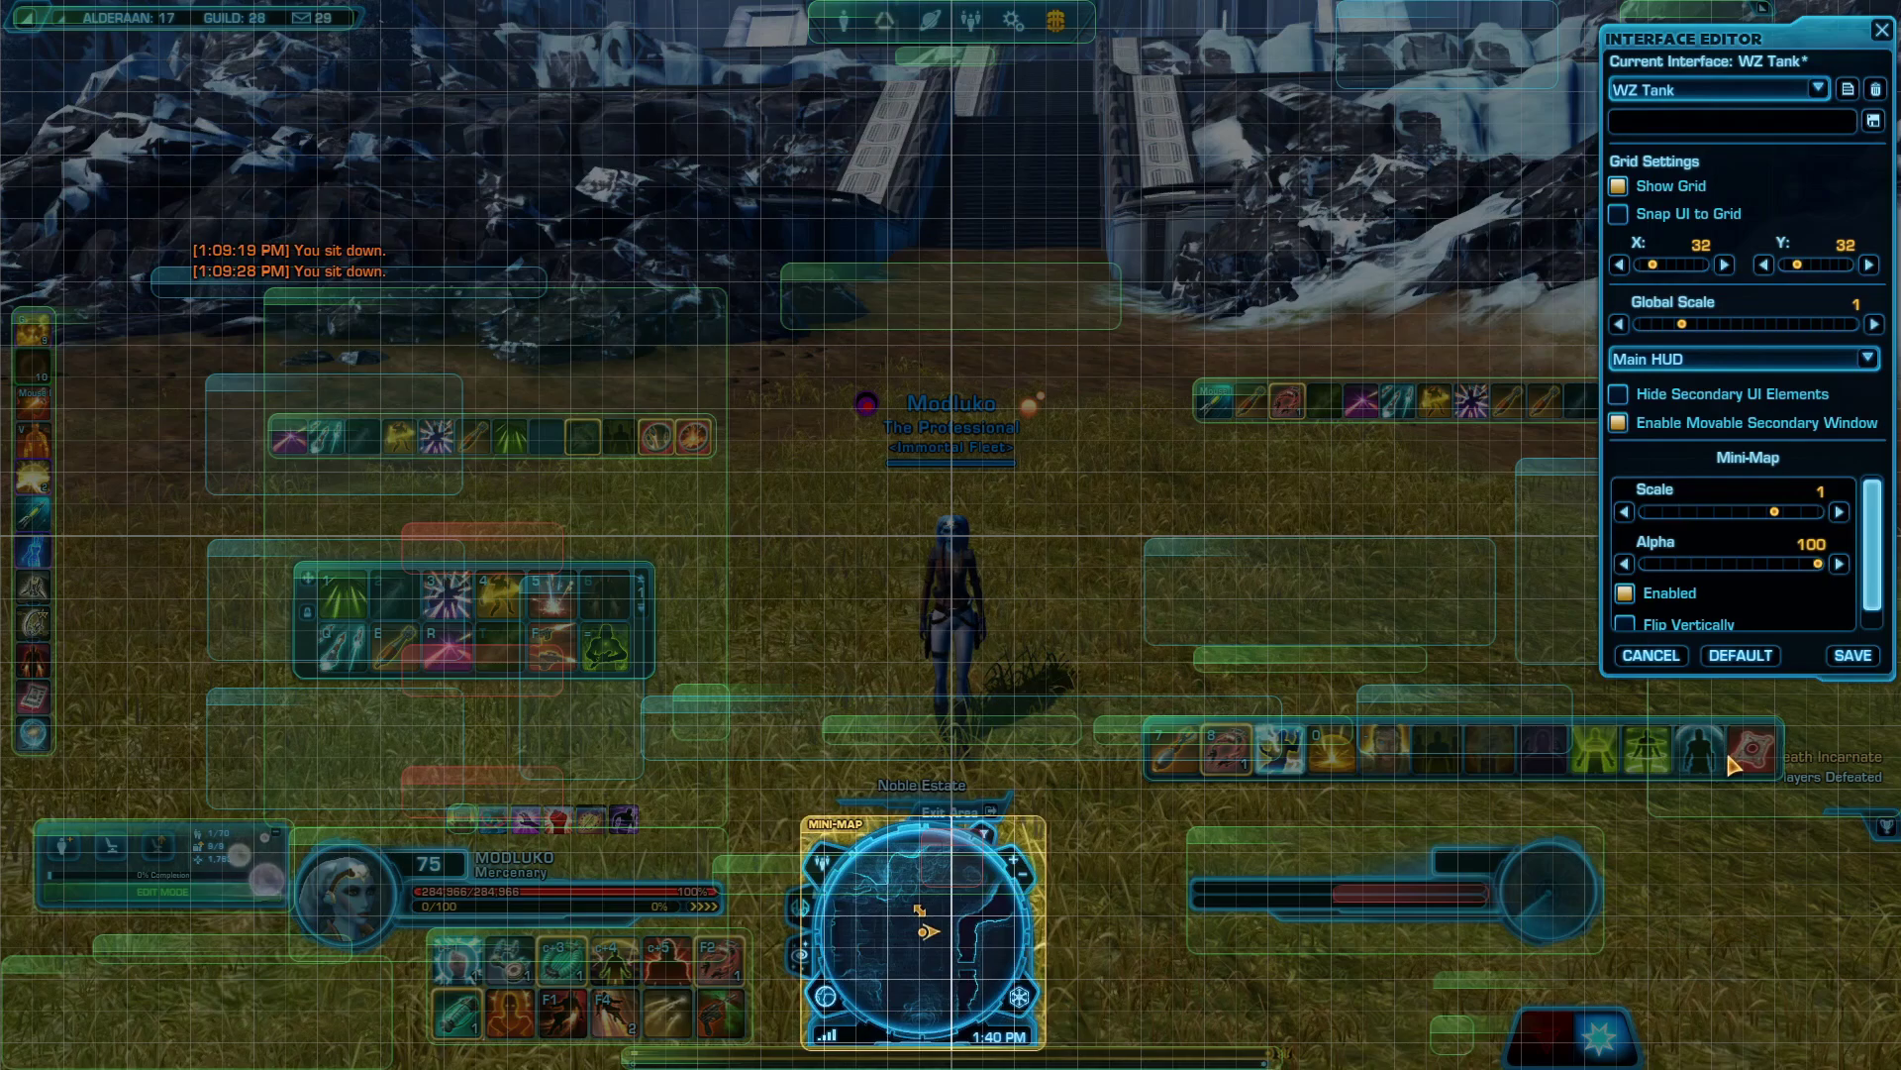
Set Quickbar 2 to 6 slots per row and place it right of the character.
{"action": "left_click", "coordinate": [1728, 753]}
{"action": "scroll", "coordinate": [1659, 579], "scroll_direction": "down", "scroll_amount": 3}
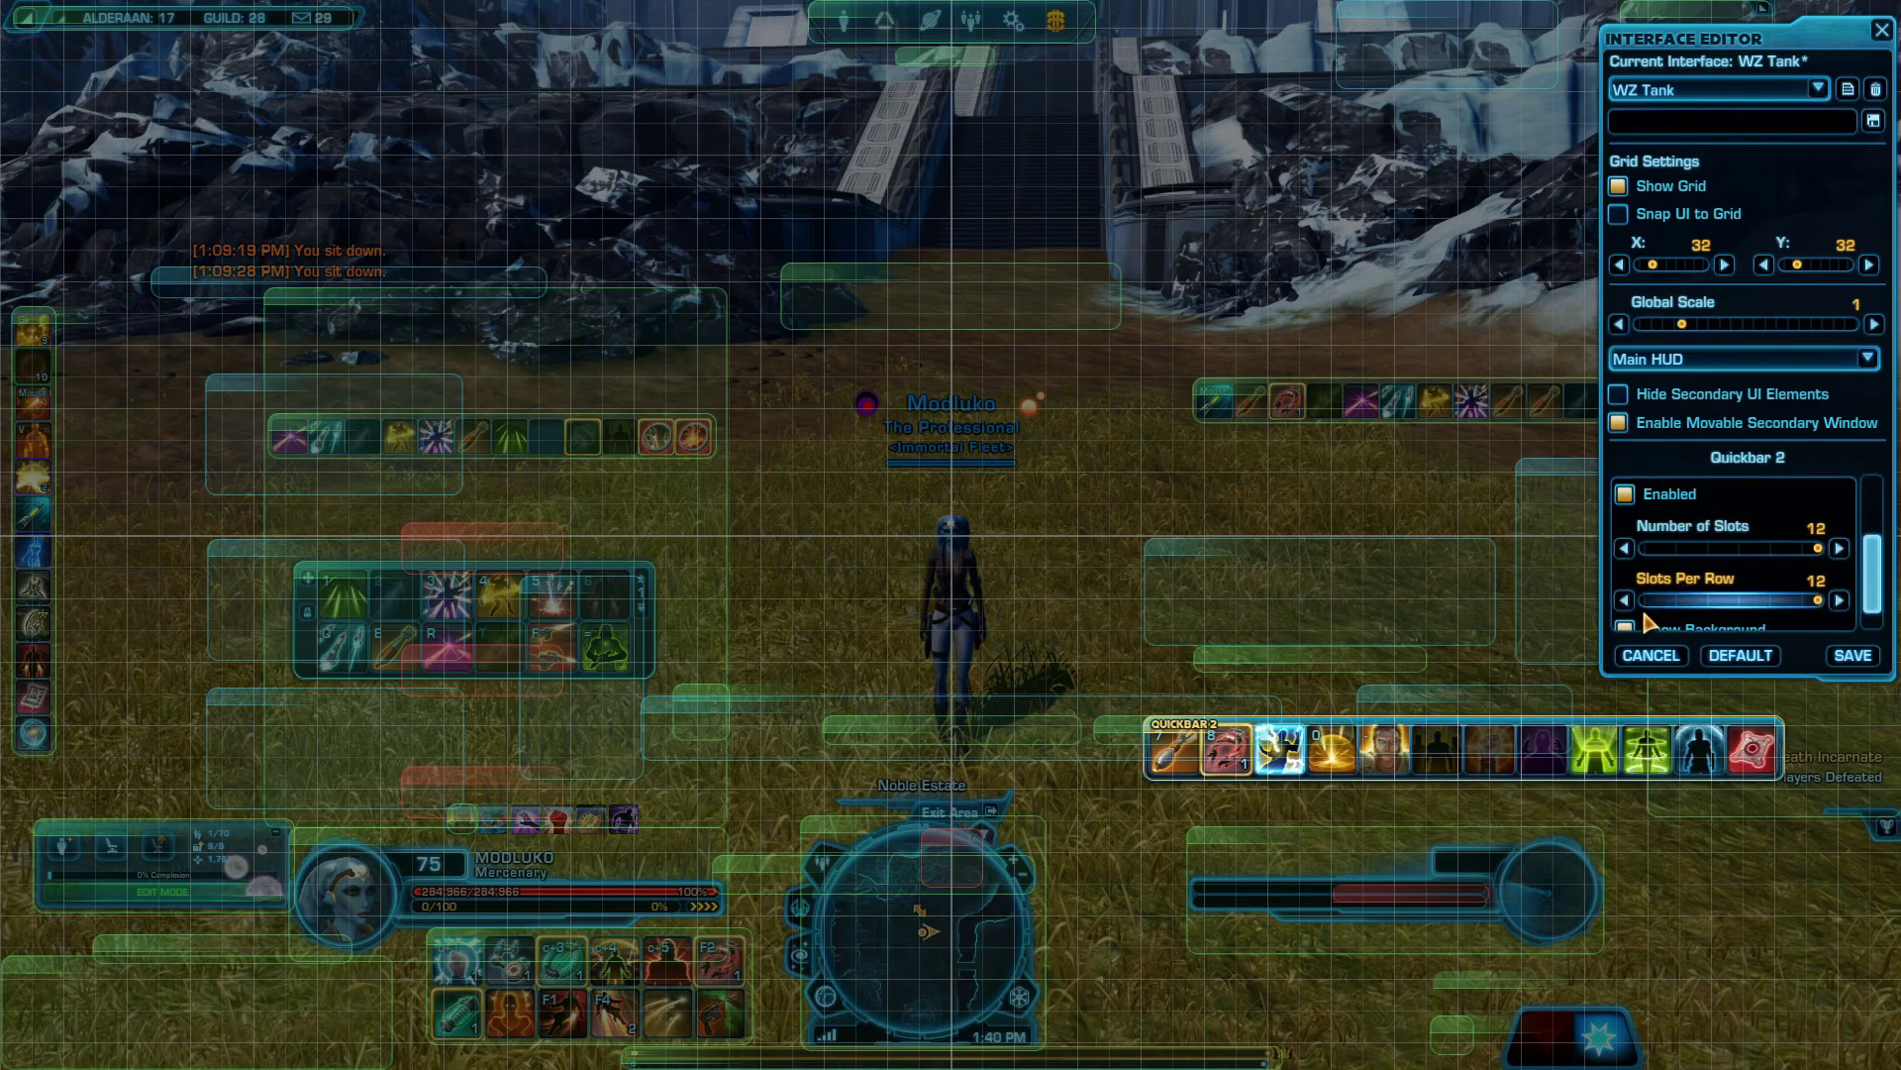
{"action": "left_click", "coordinate": [1624, 600]}
{"action": "left_click", "coordinate": [1624, 600]}
{"action": "left_click", "coordinate": [1624, 600]}
{"action": "left_click", "coordinate": [1624, 600]}
{"action": "left_click", "coordinate": [1624, 600]}
{"action": "left_click", "coordinate": [1624, 600]}
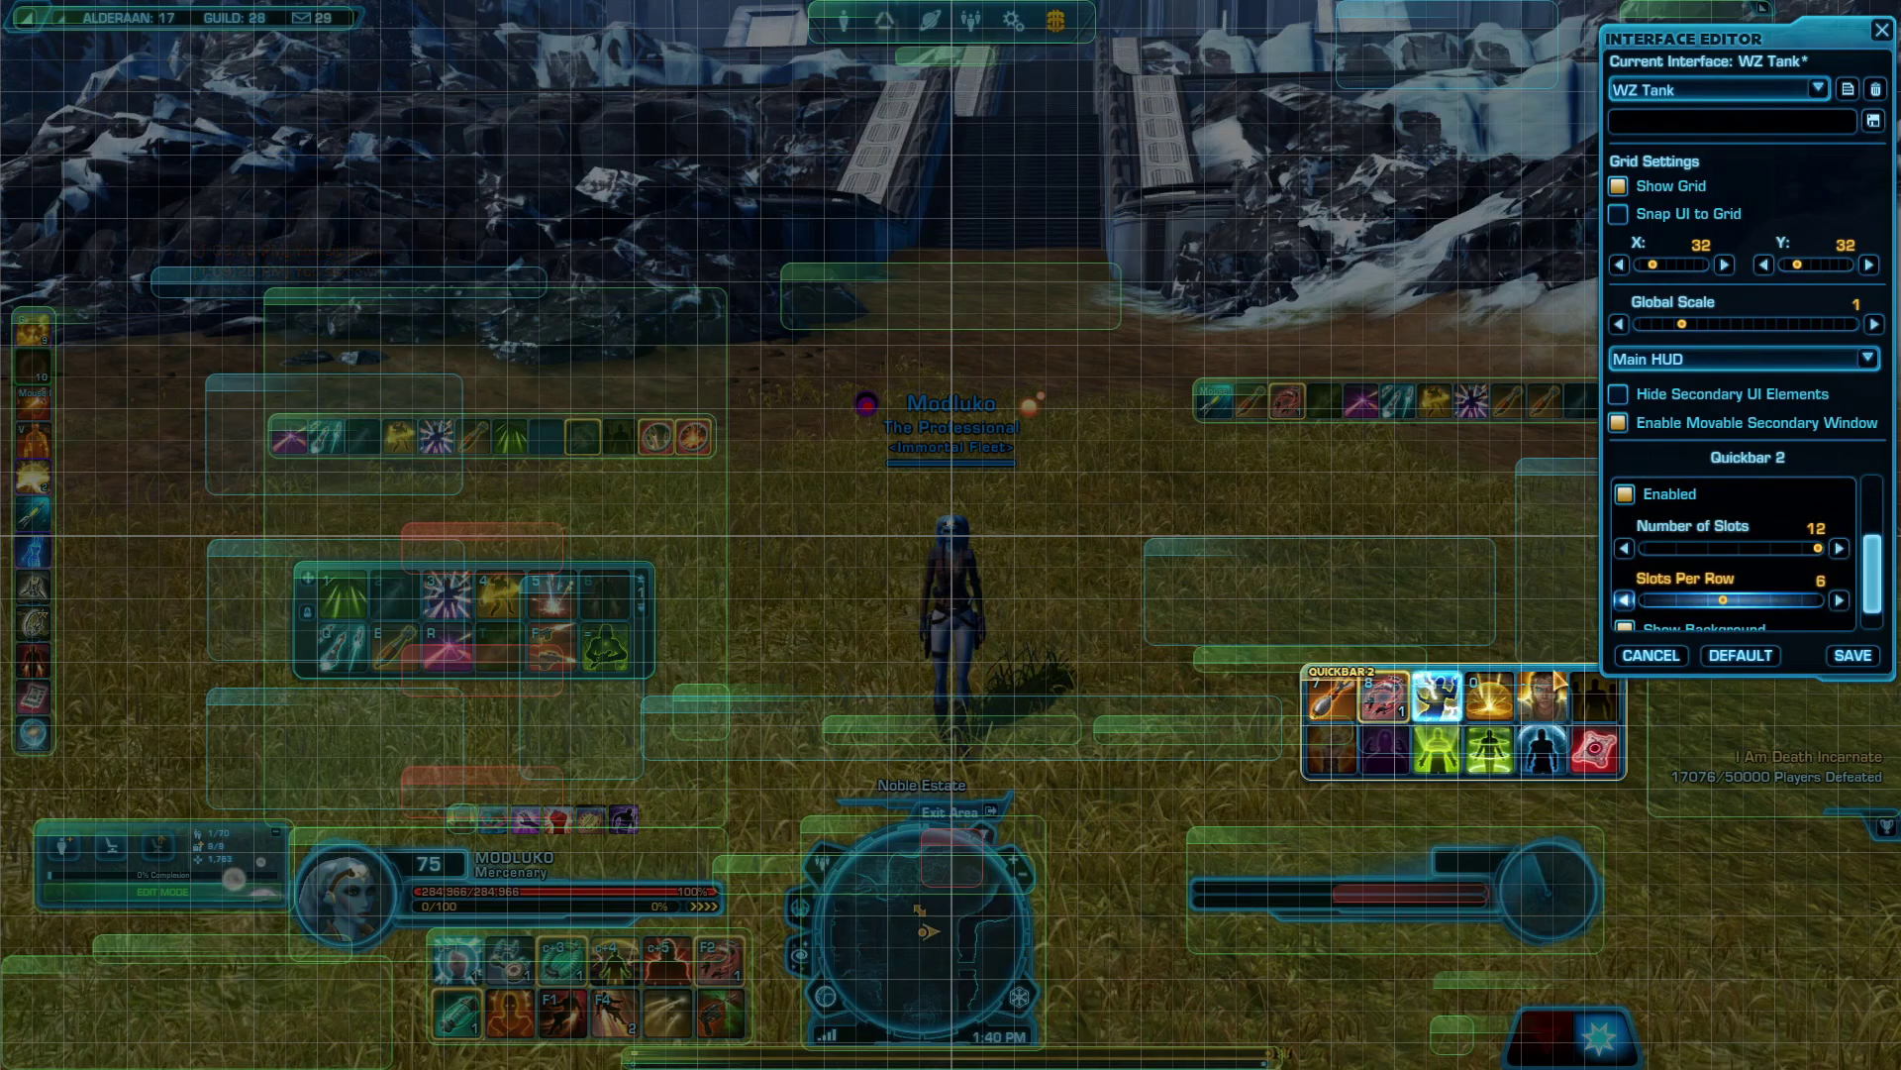
{"action": "left_click_drag", "start_coordinate": [1302, 778], "coordinate": [452, 609]}
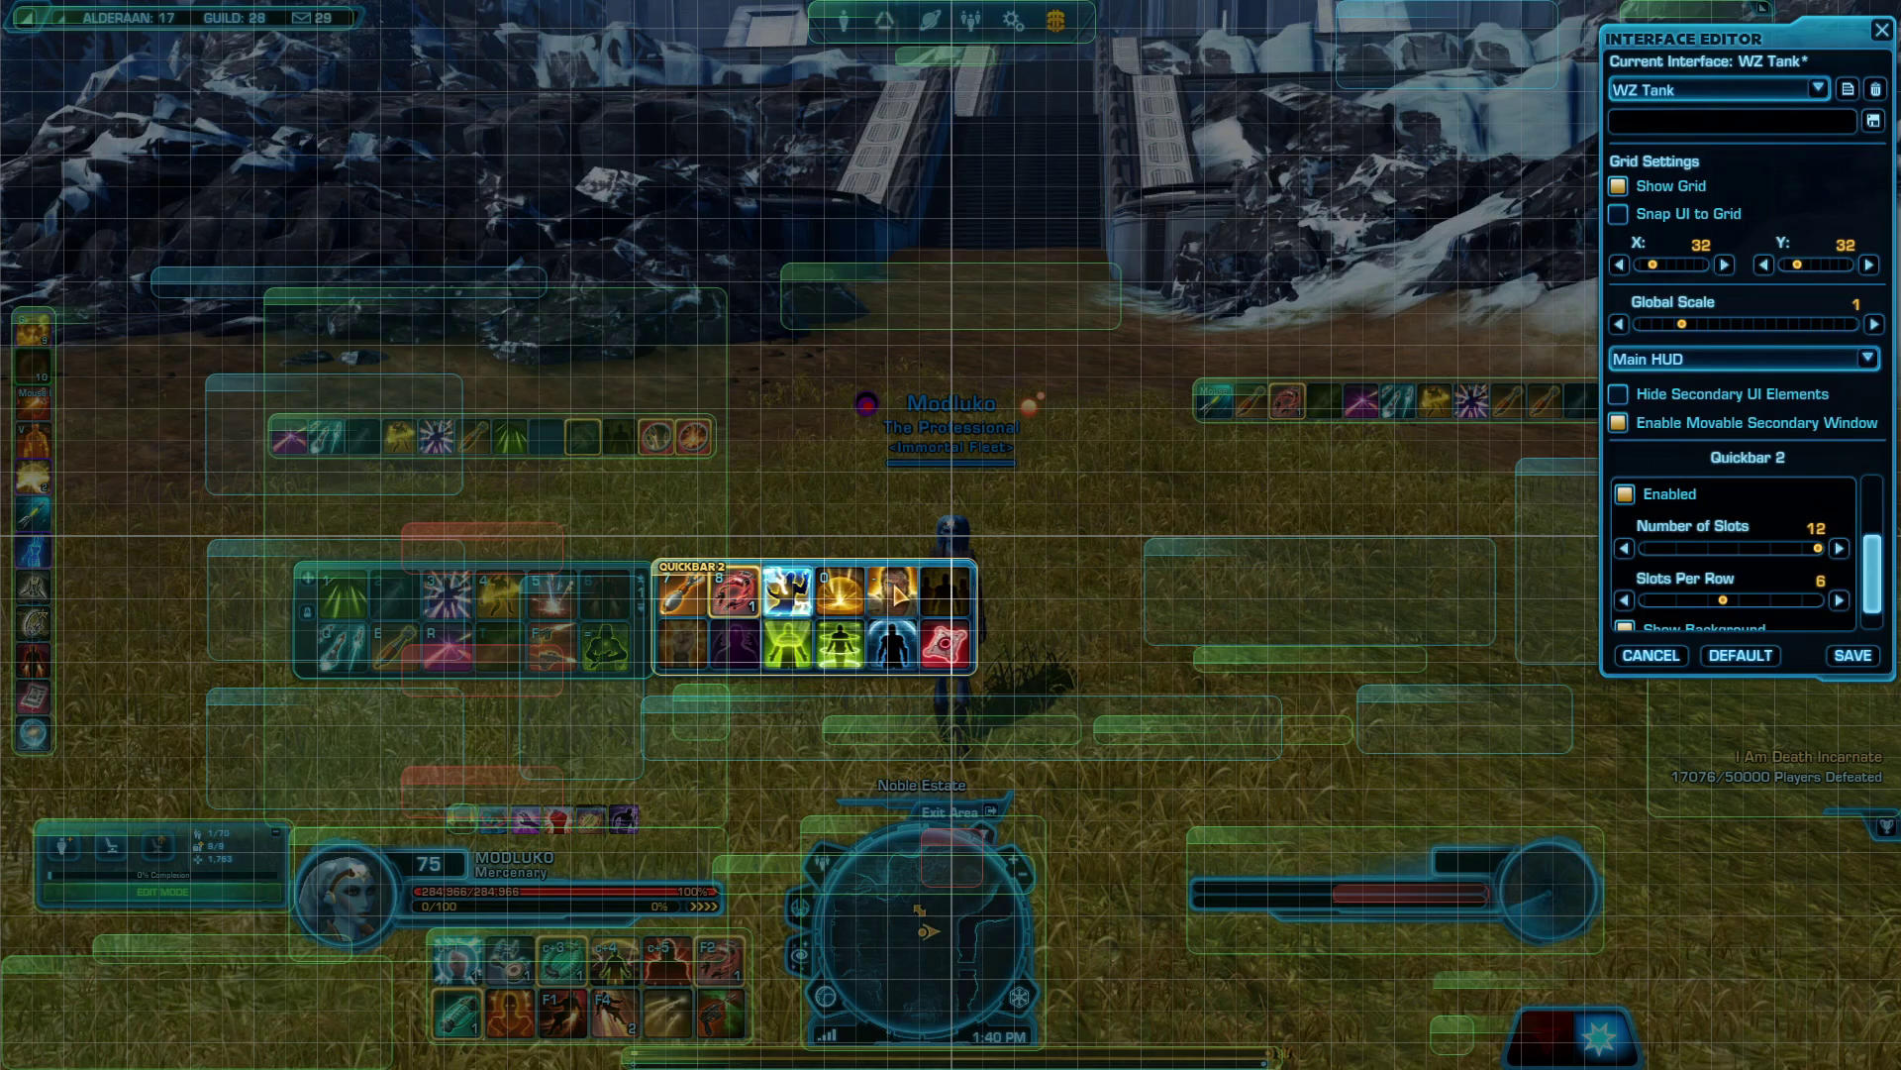
{"action": "left_click_drag", "start_coordinate": [706, 570], "coordinate": [1172, 486]}
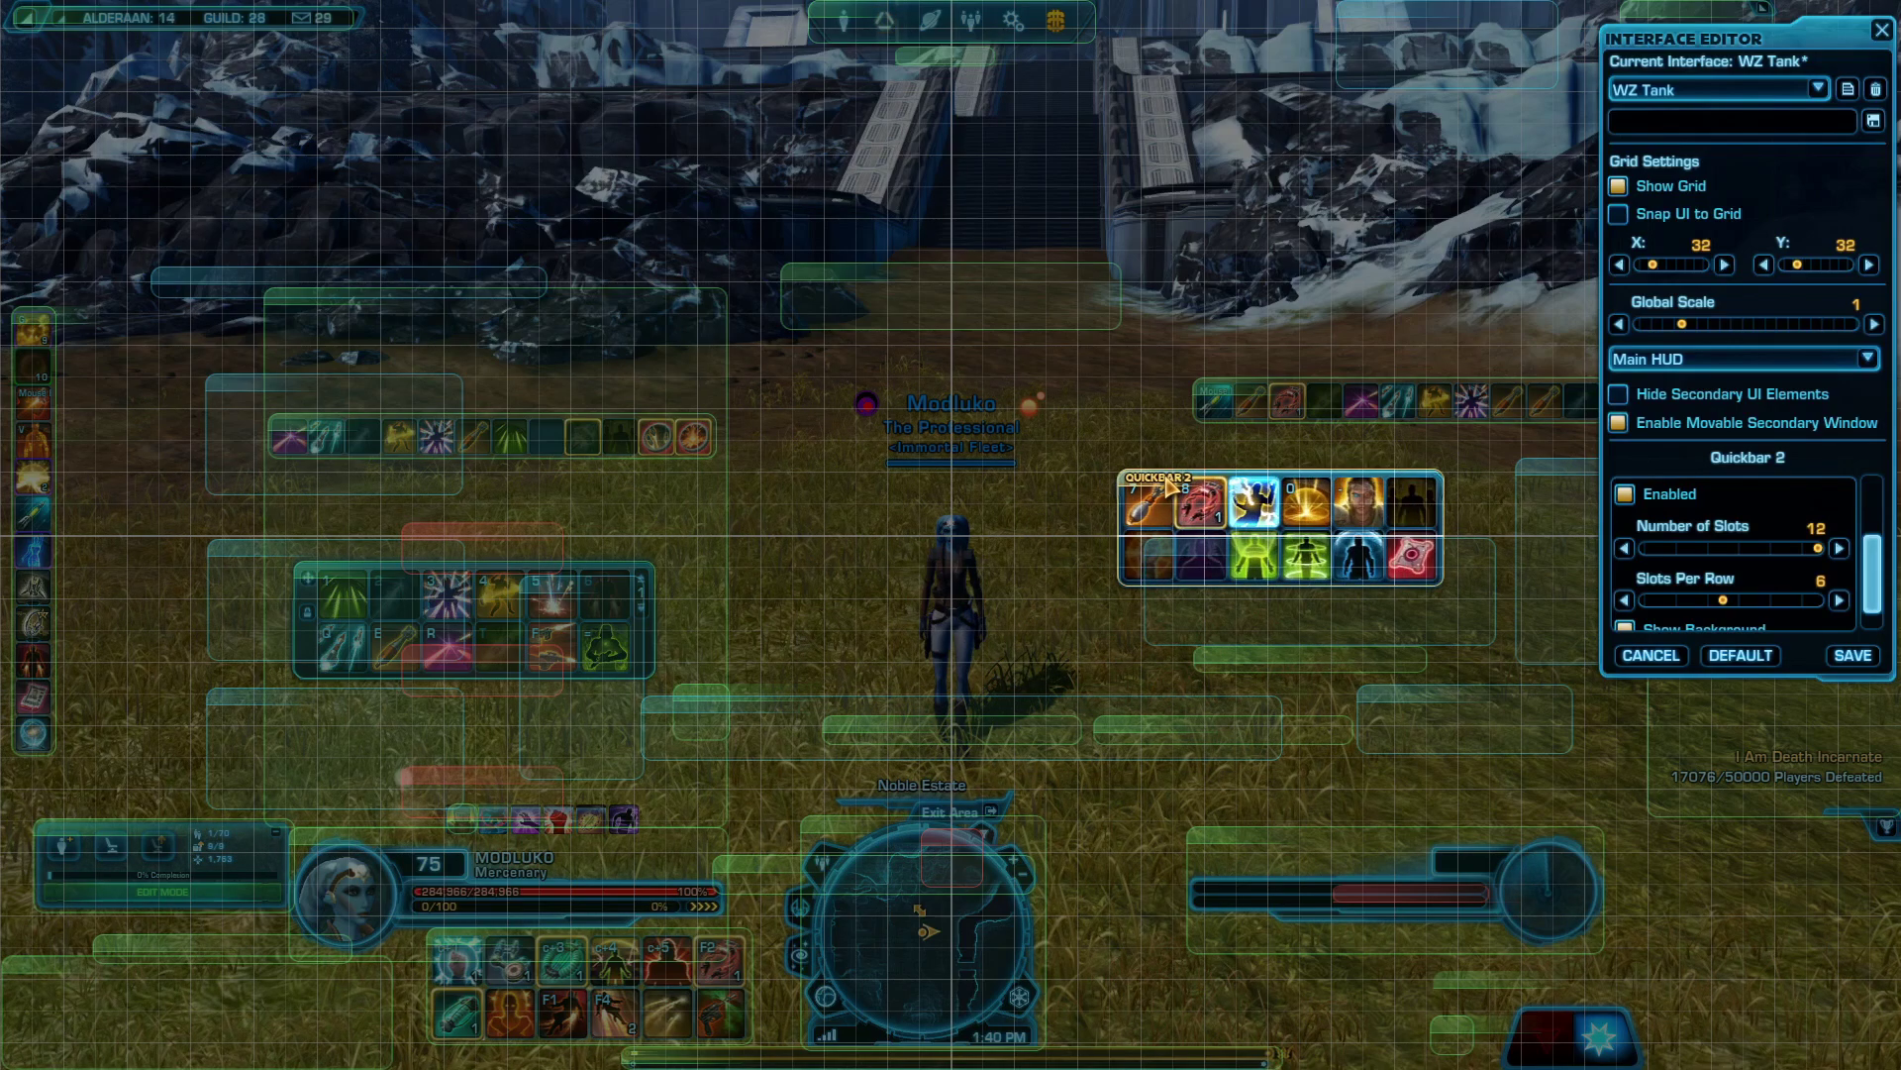
Move Quickbar 6 into the bottom-left corner and nudge the mini-map slightly right.
{"action": "left_click", "coordinate": [475, 950]}
{"action": "left_click_drag", "start_coordinate": [478, 953], "coordinate": [154, 977]}
{"action": "left_click_drag", "start_coordinate": [989, 930], "coordinate": [1016, 927]}
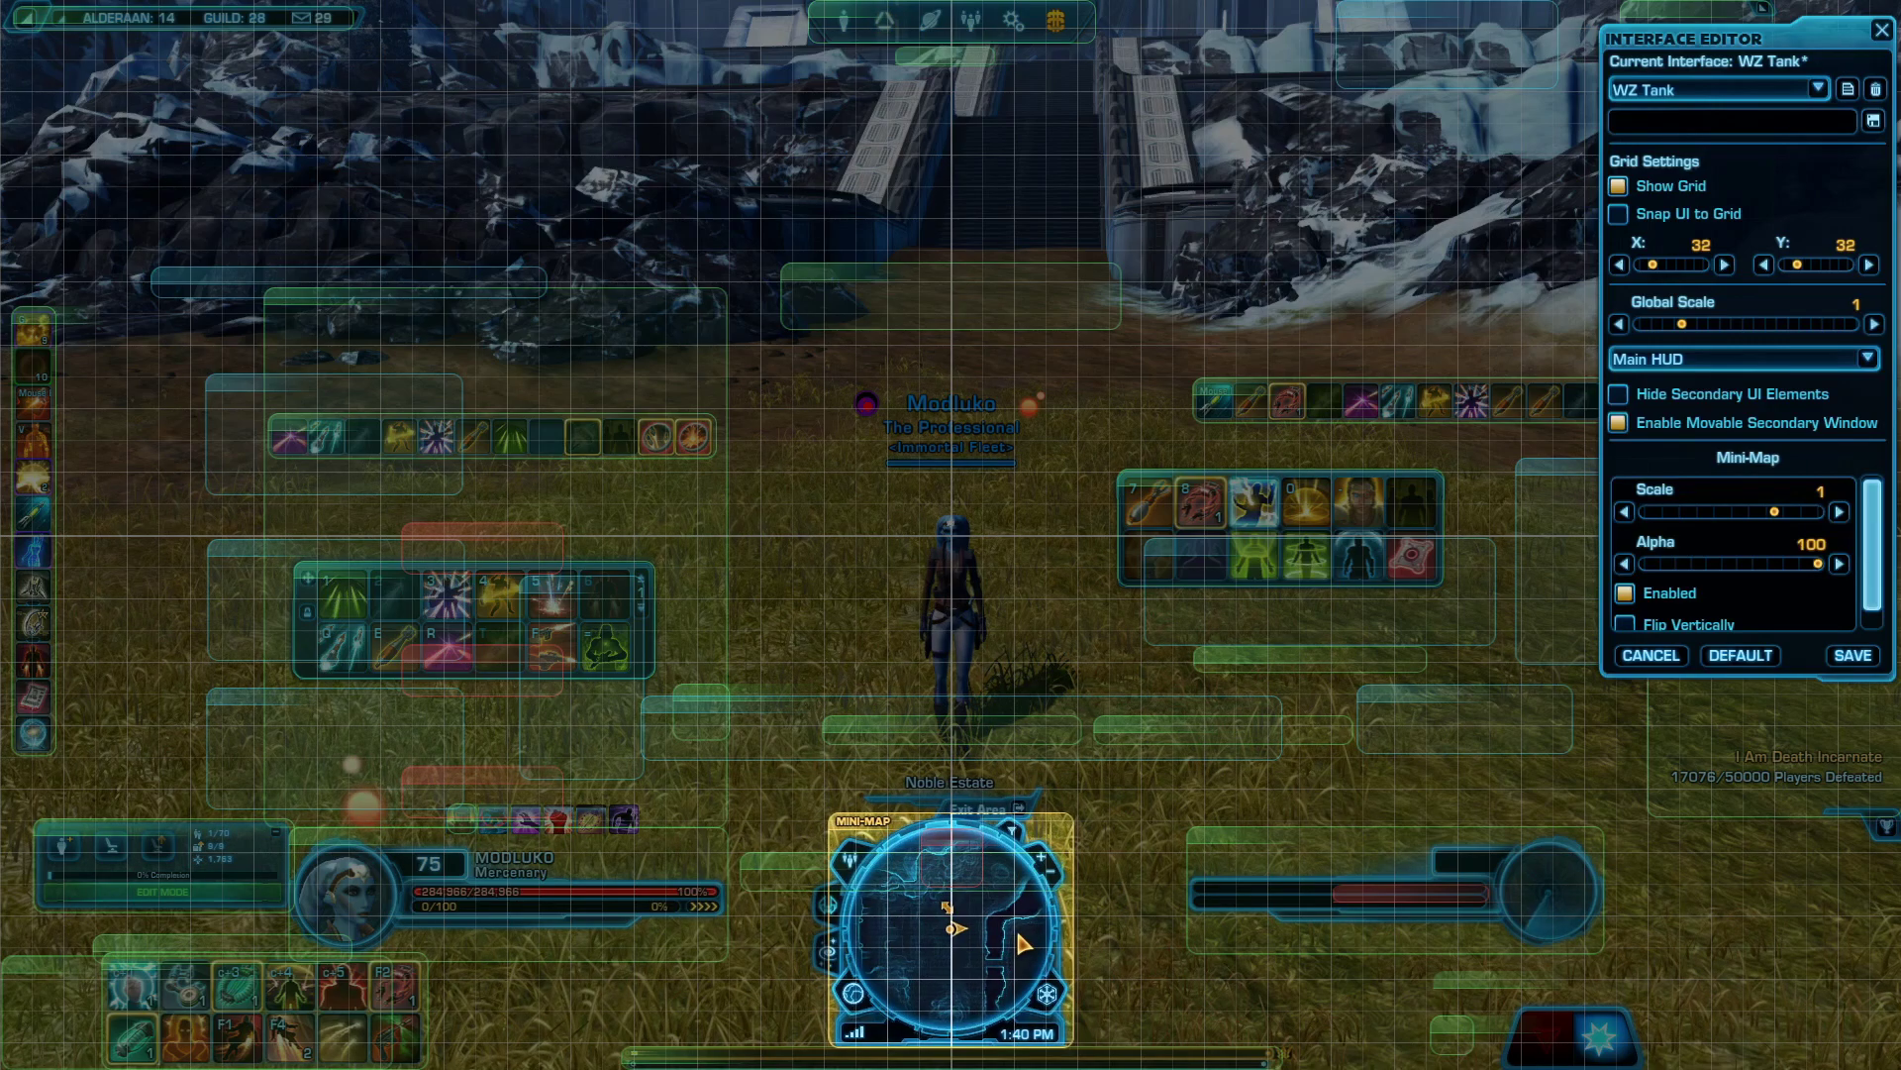
Move the Experience Bars above the character and turn off Show Legacy Experience Bar.
{"action": "left_click", "coordinate": [1146, 1056]}
{"action": "left_click_drag", "start_coordinate": [1149, 1060], "coordinate": [1193, 396]}
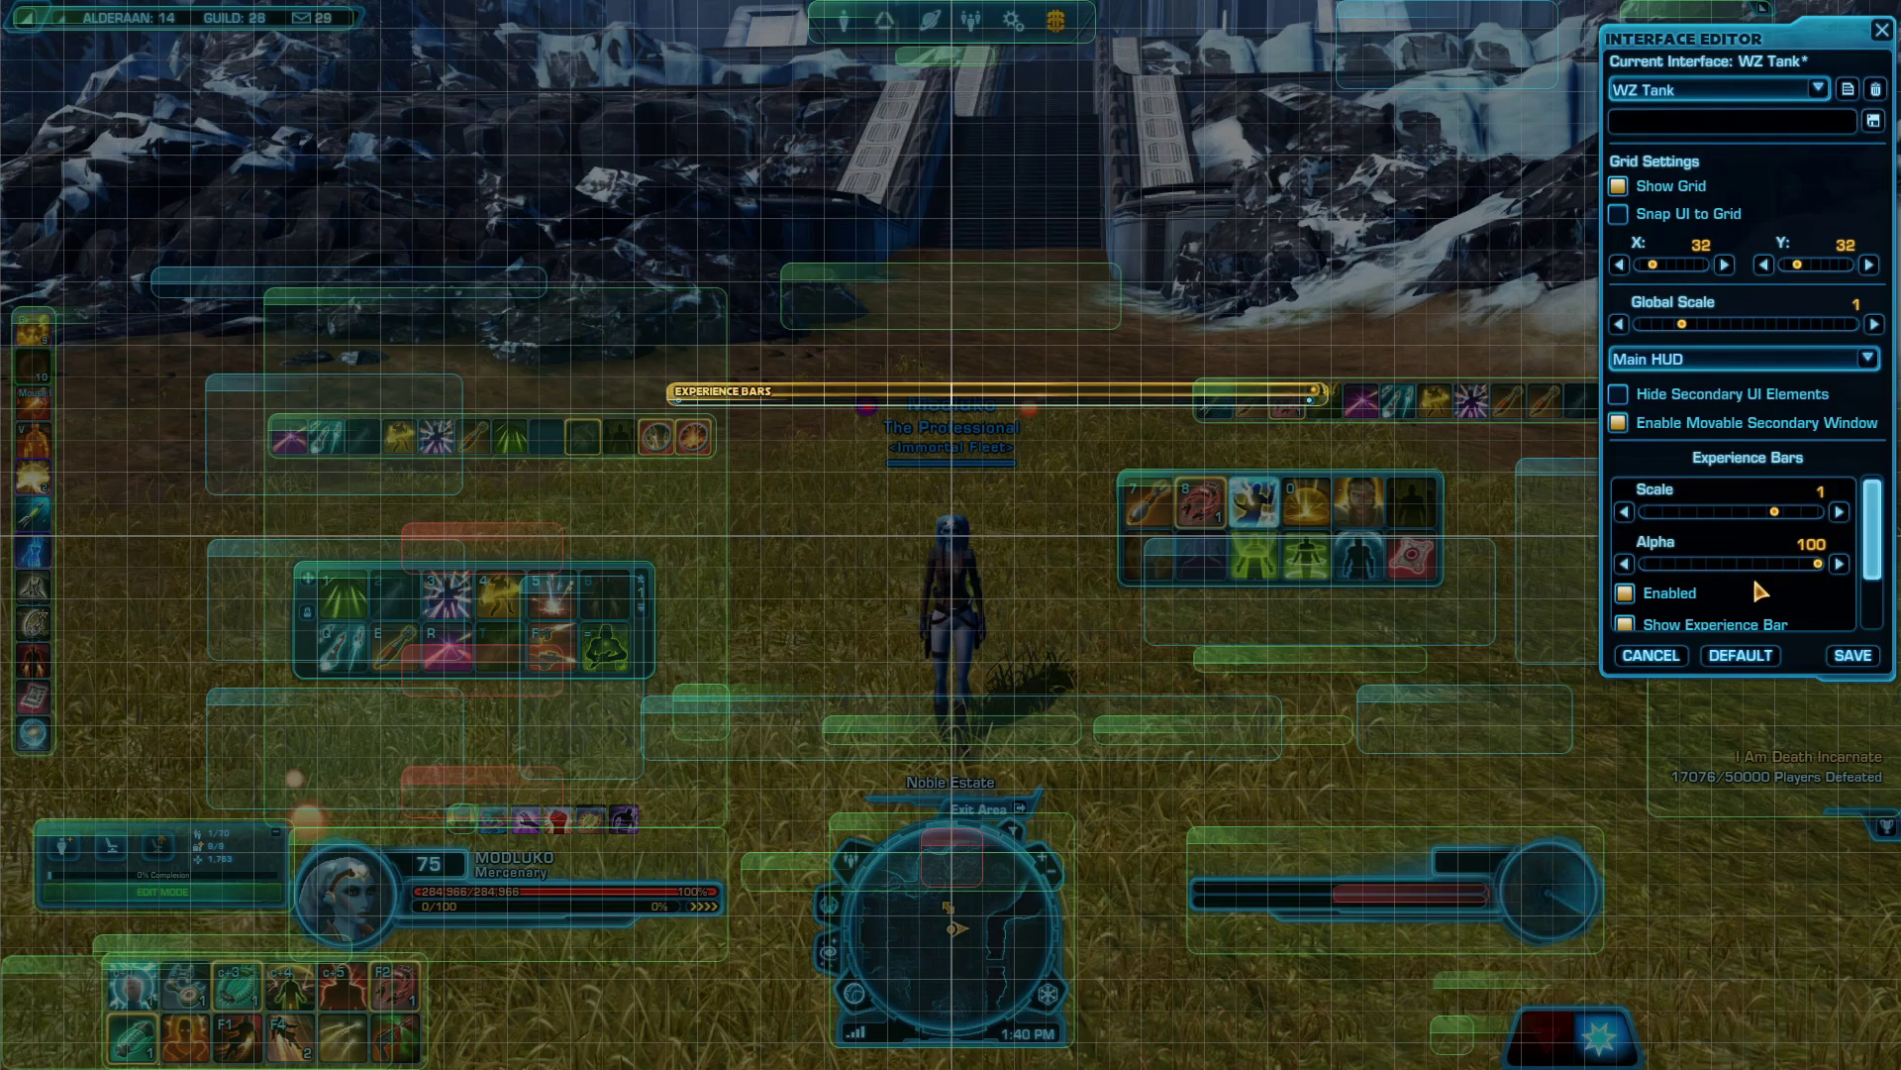
{"action": "scroll", "coordinate": [1750, 574], "scroll_direction": "down", "scroll_amount": 2}
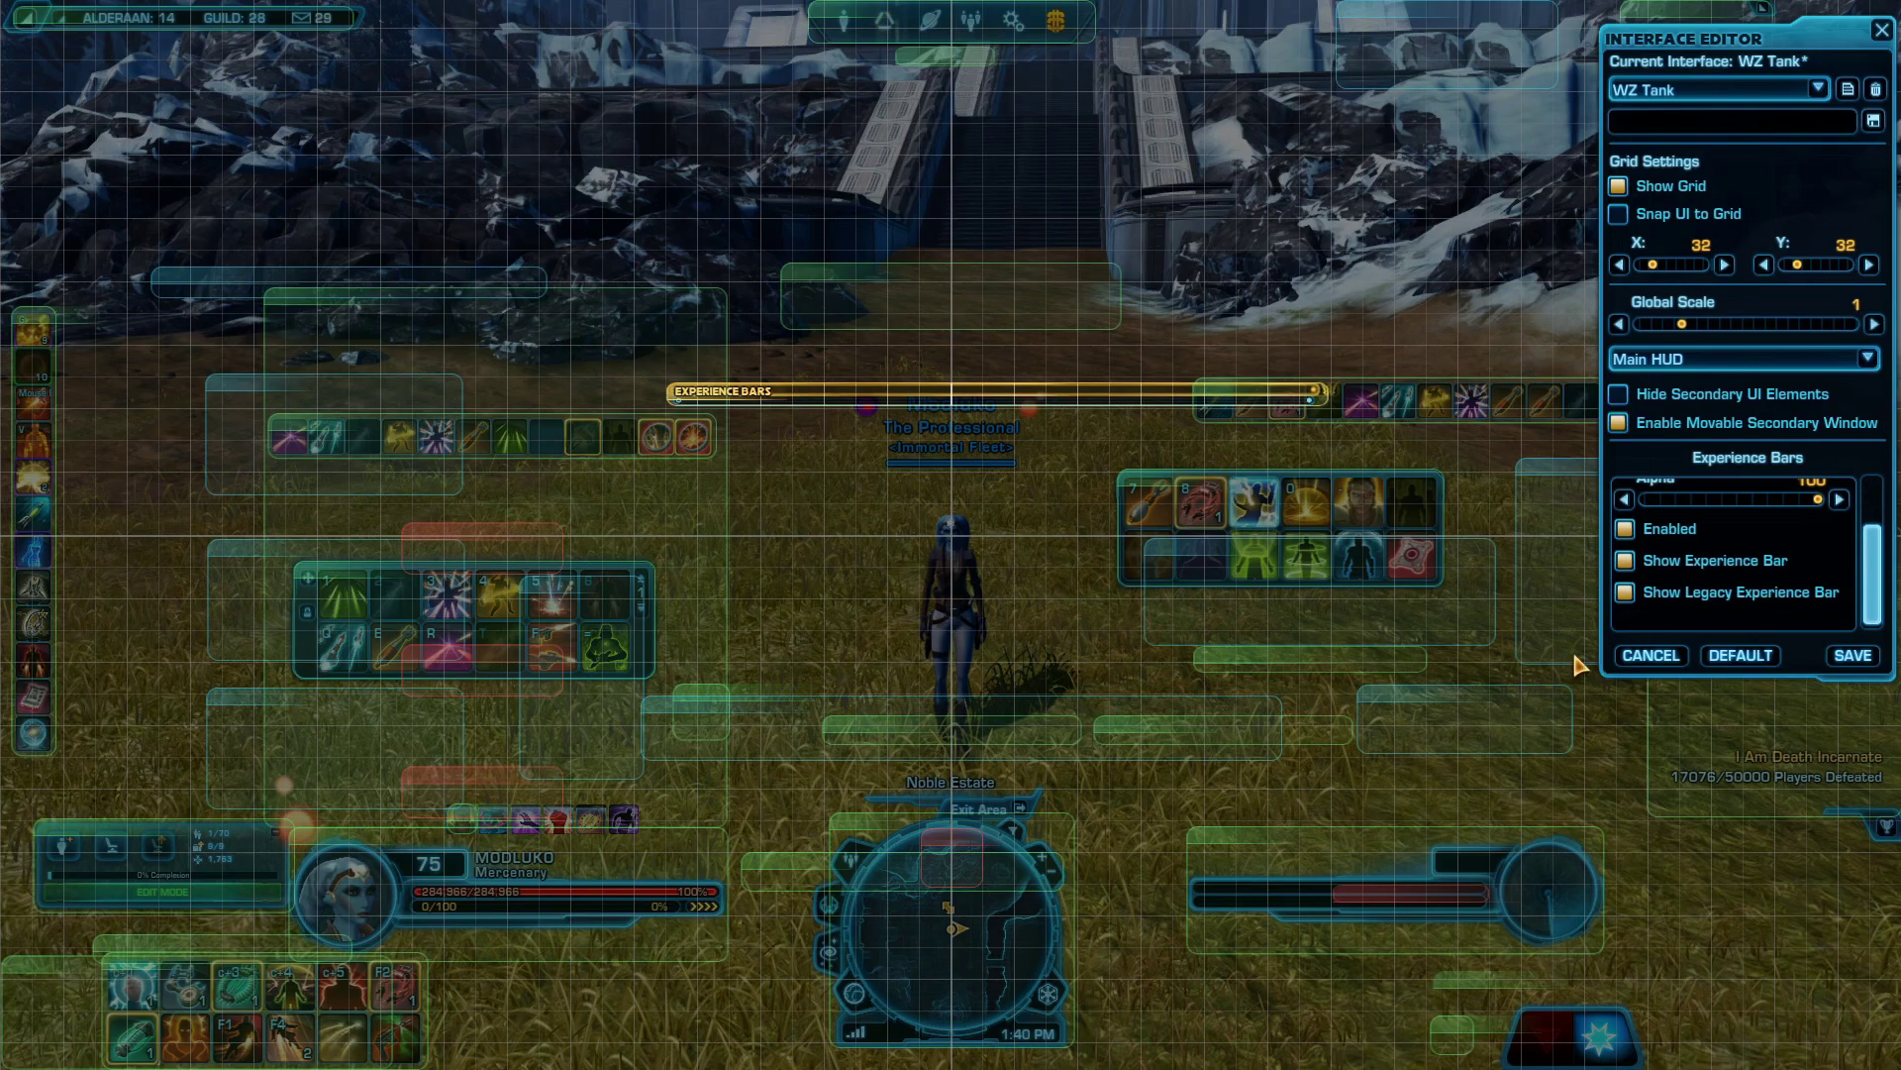
{"action": "left_click", "coordinate": [1625, 592]}
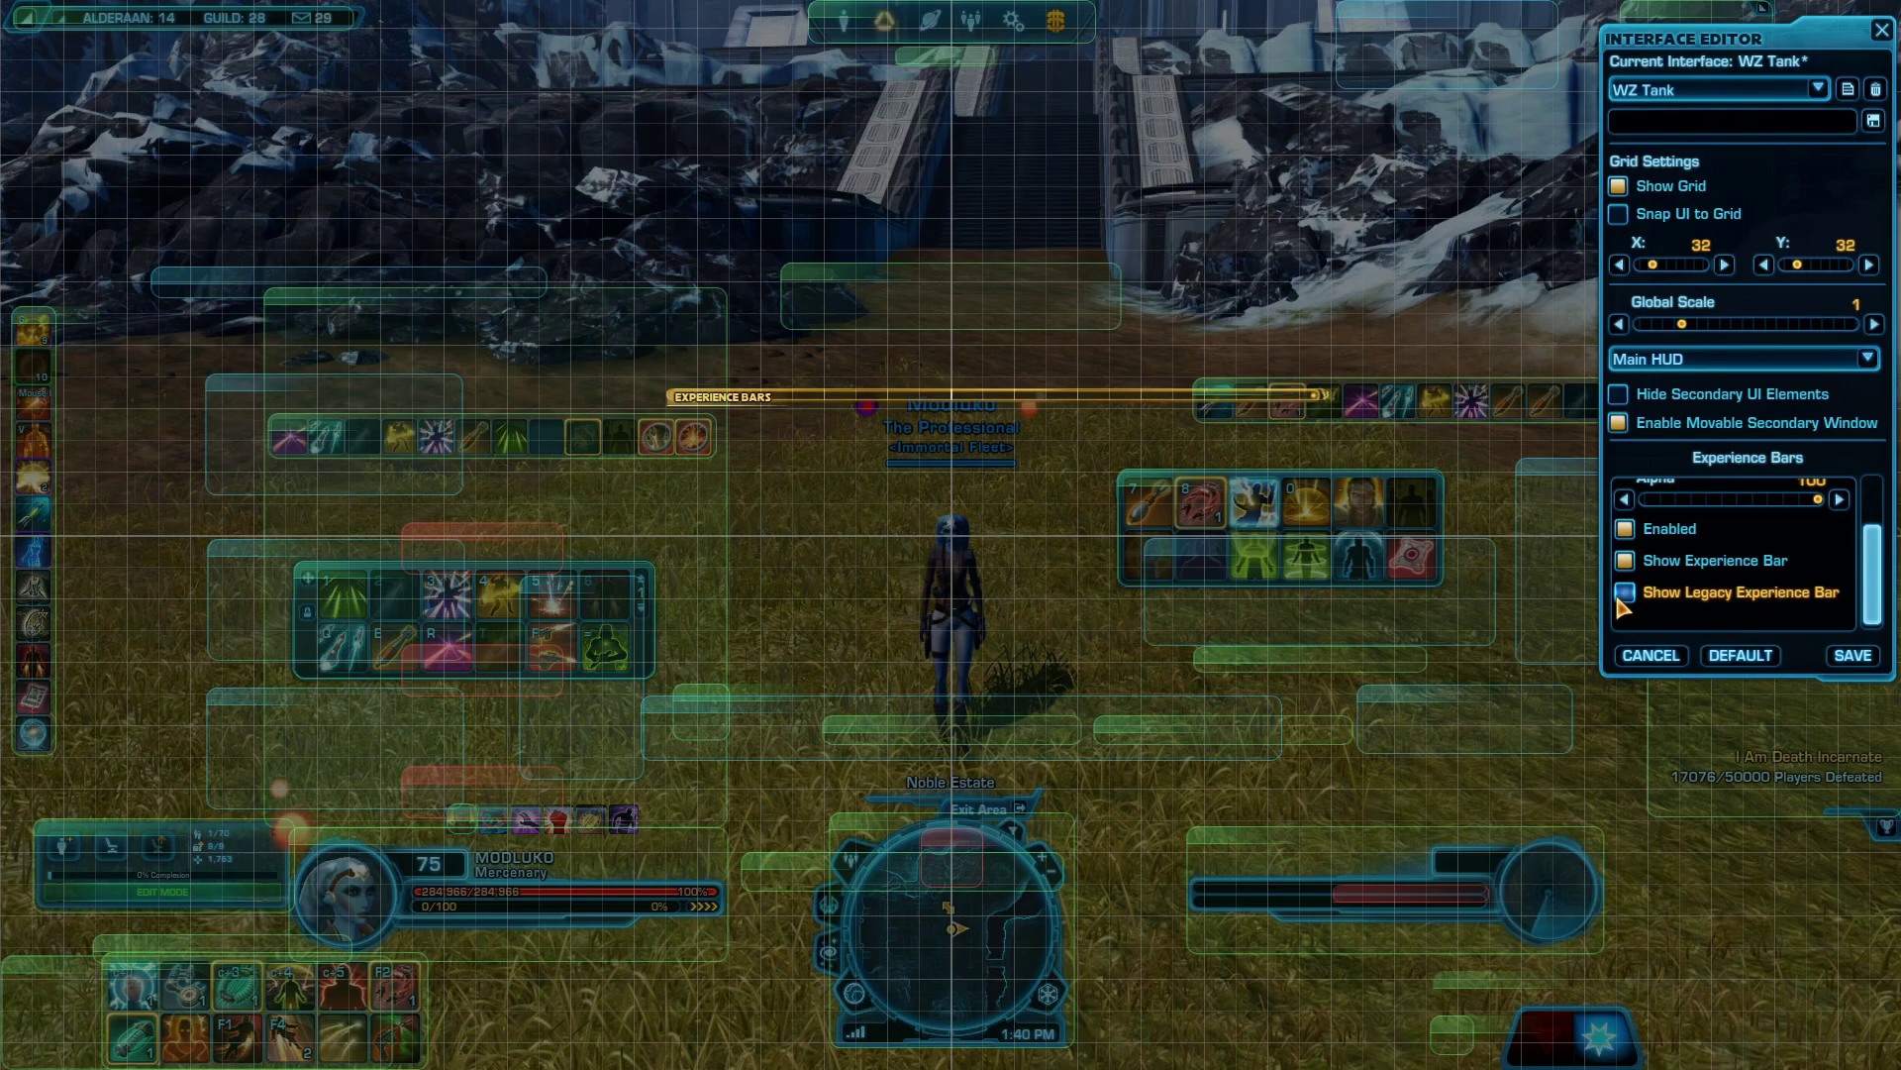
{"action": "left_click", "coordinate": [761, 401]}
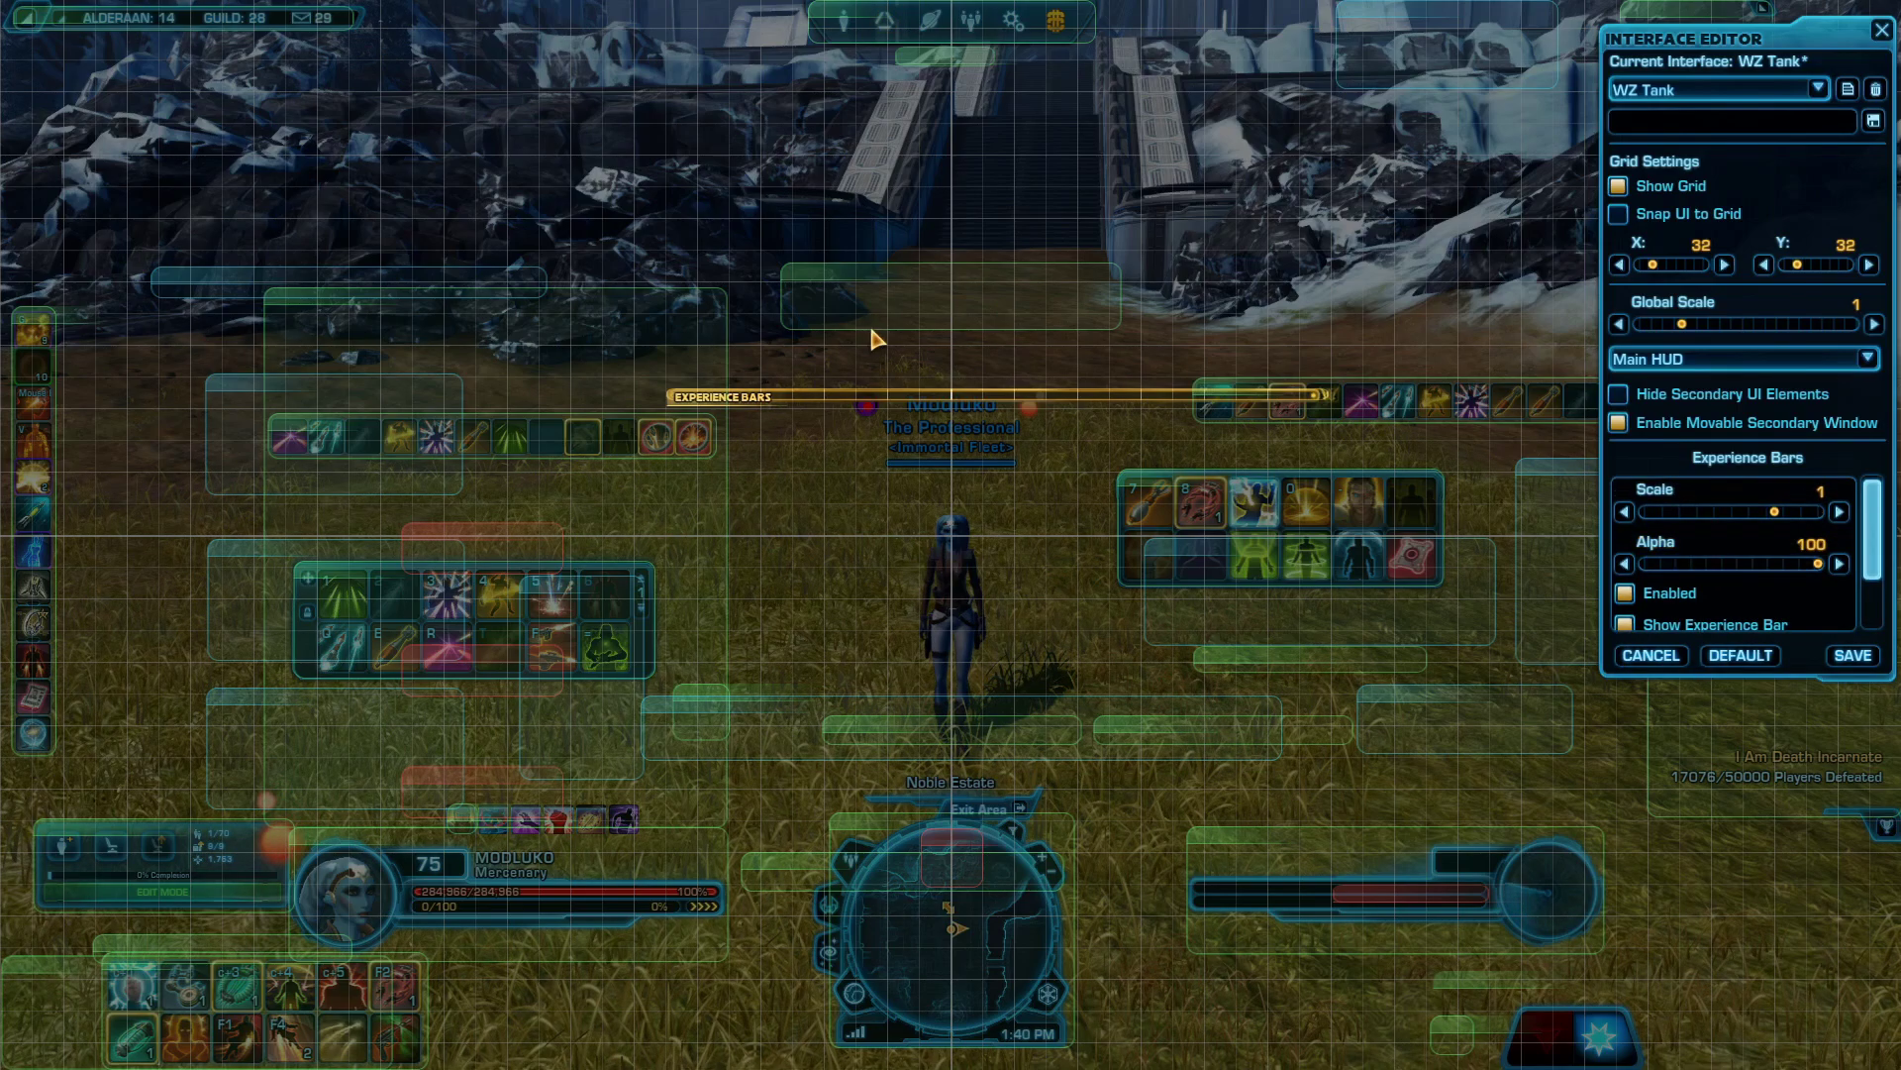
Set the Experience Bars scale to 0.7 and drag them to the bottom screen edge.
{"action": "left_click", "coordinate": [1625, 512]}
{"action": "left_click", "coordinate": [1625, 512]}
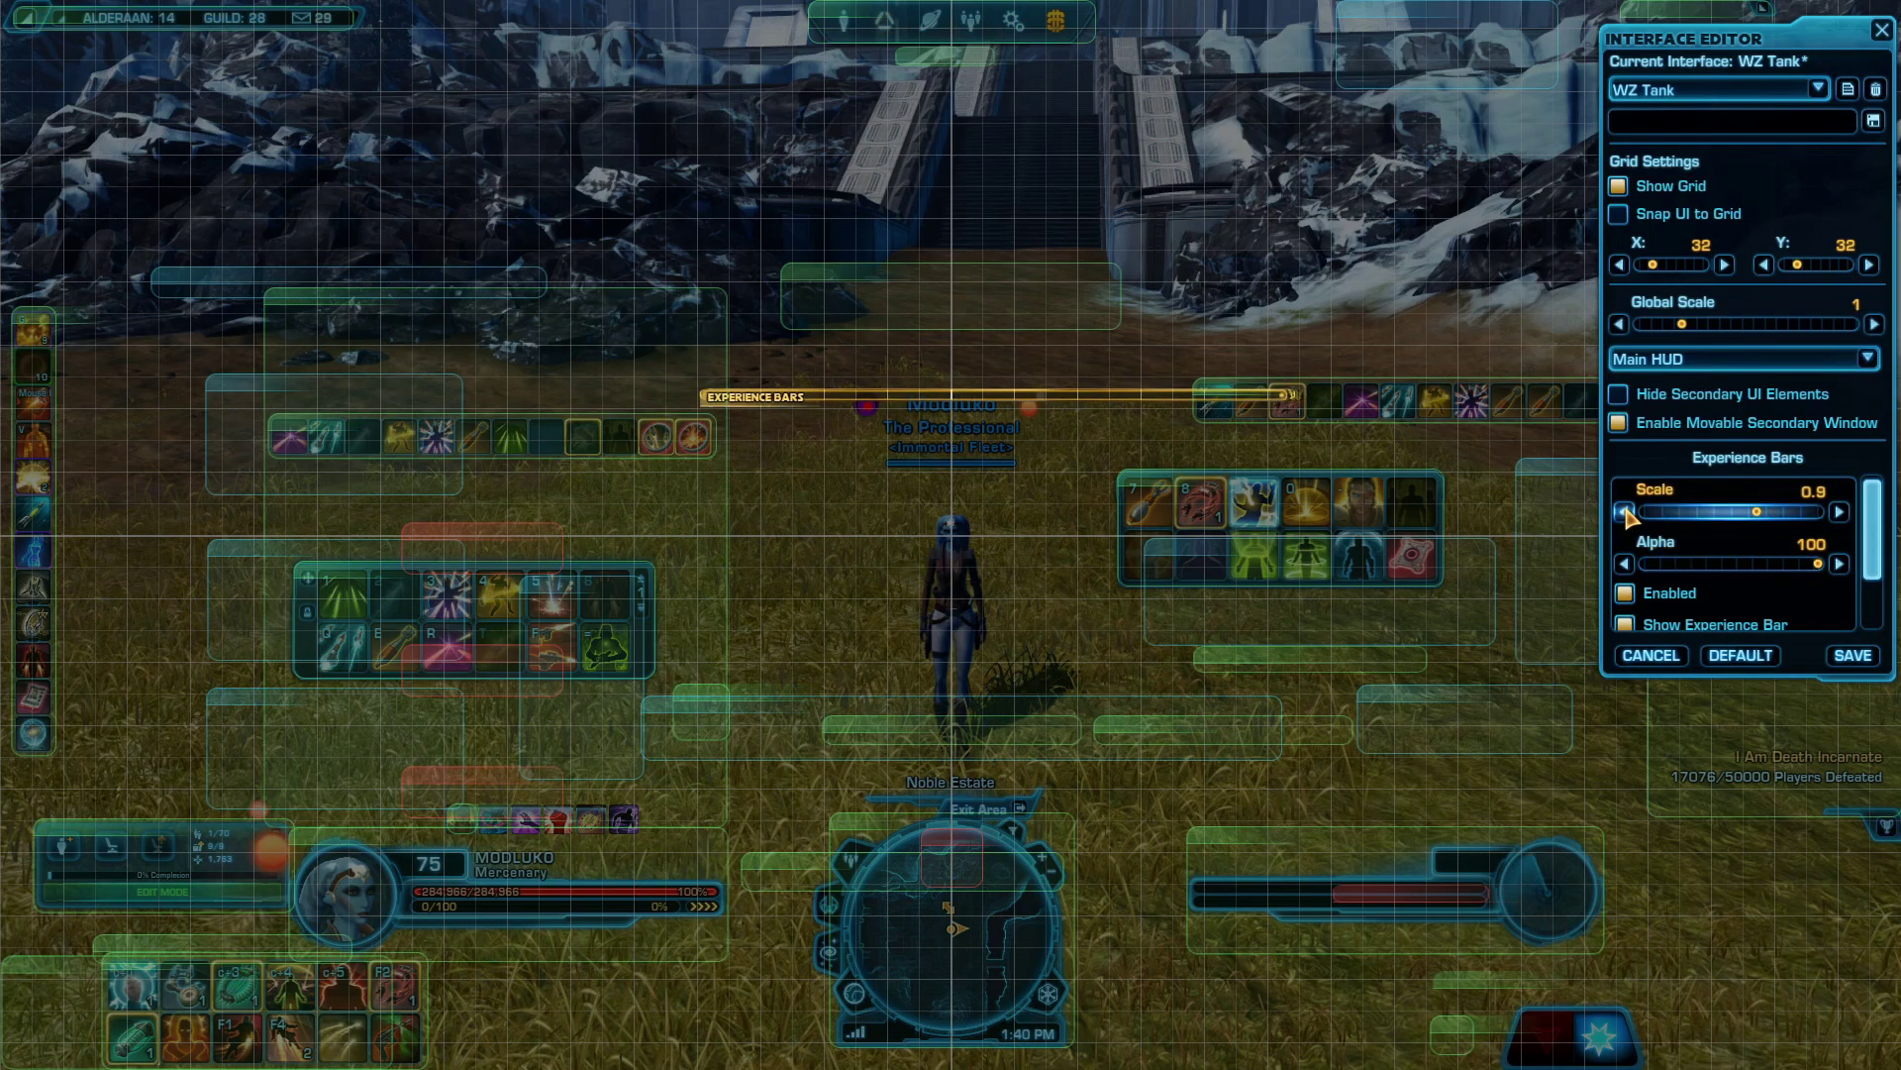
{"action": "left_click", "coordinate": [1839, 512]}
{"action": "left_click", "coordinate": [1839, 512]}
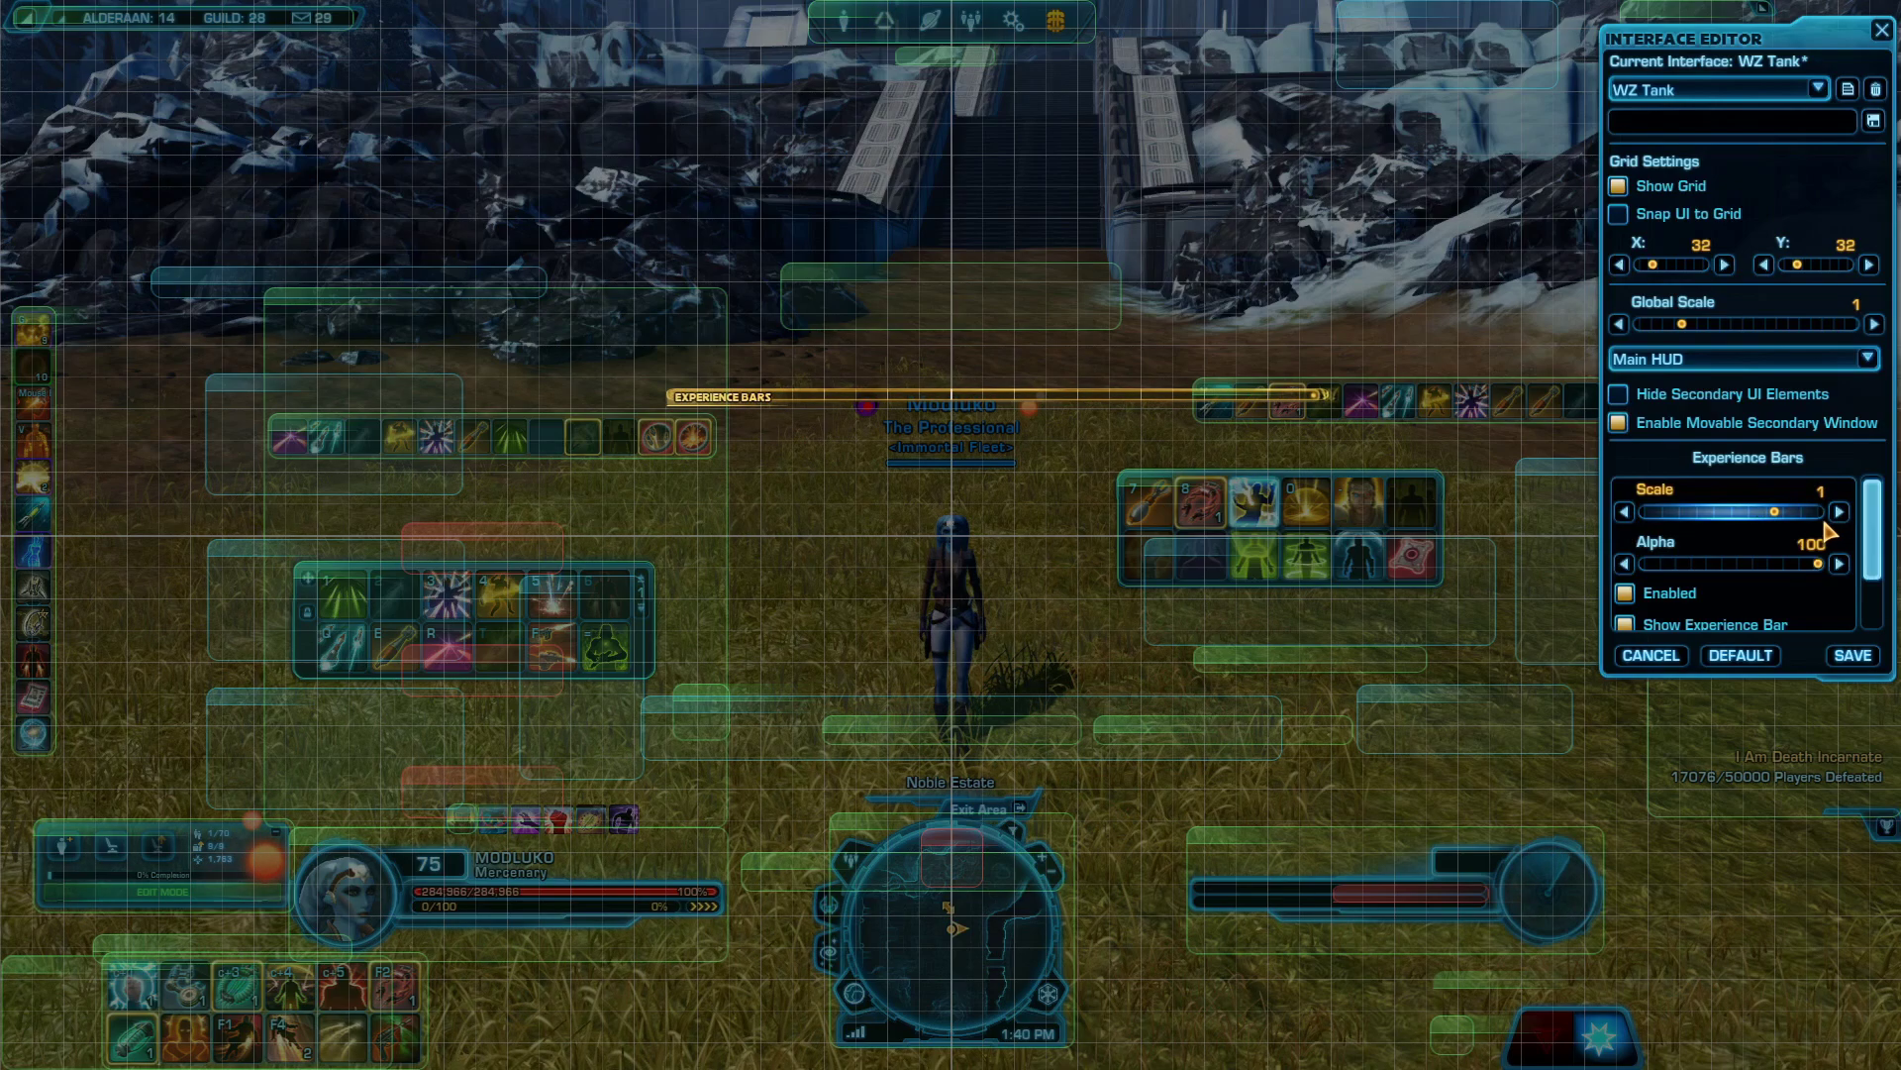
{"action": "left_click", "coordinate": [1839, 512]}
{"action": "left_click", "coordinate": [1839, 512]}
{"action": "left_click", "coordinate": [1839, 512]}
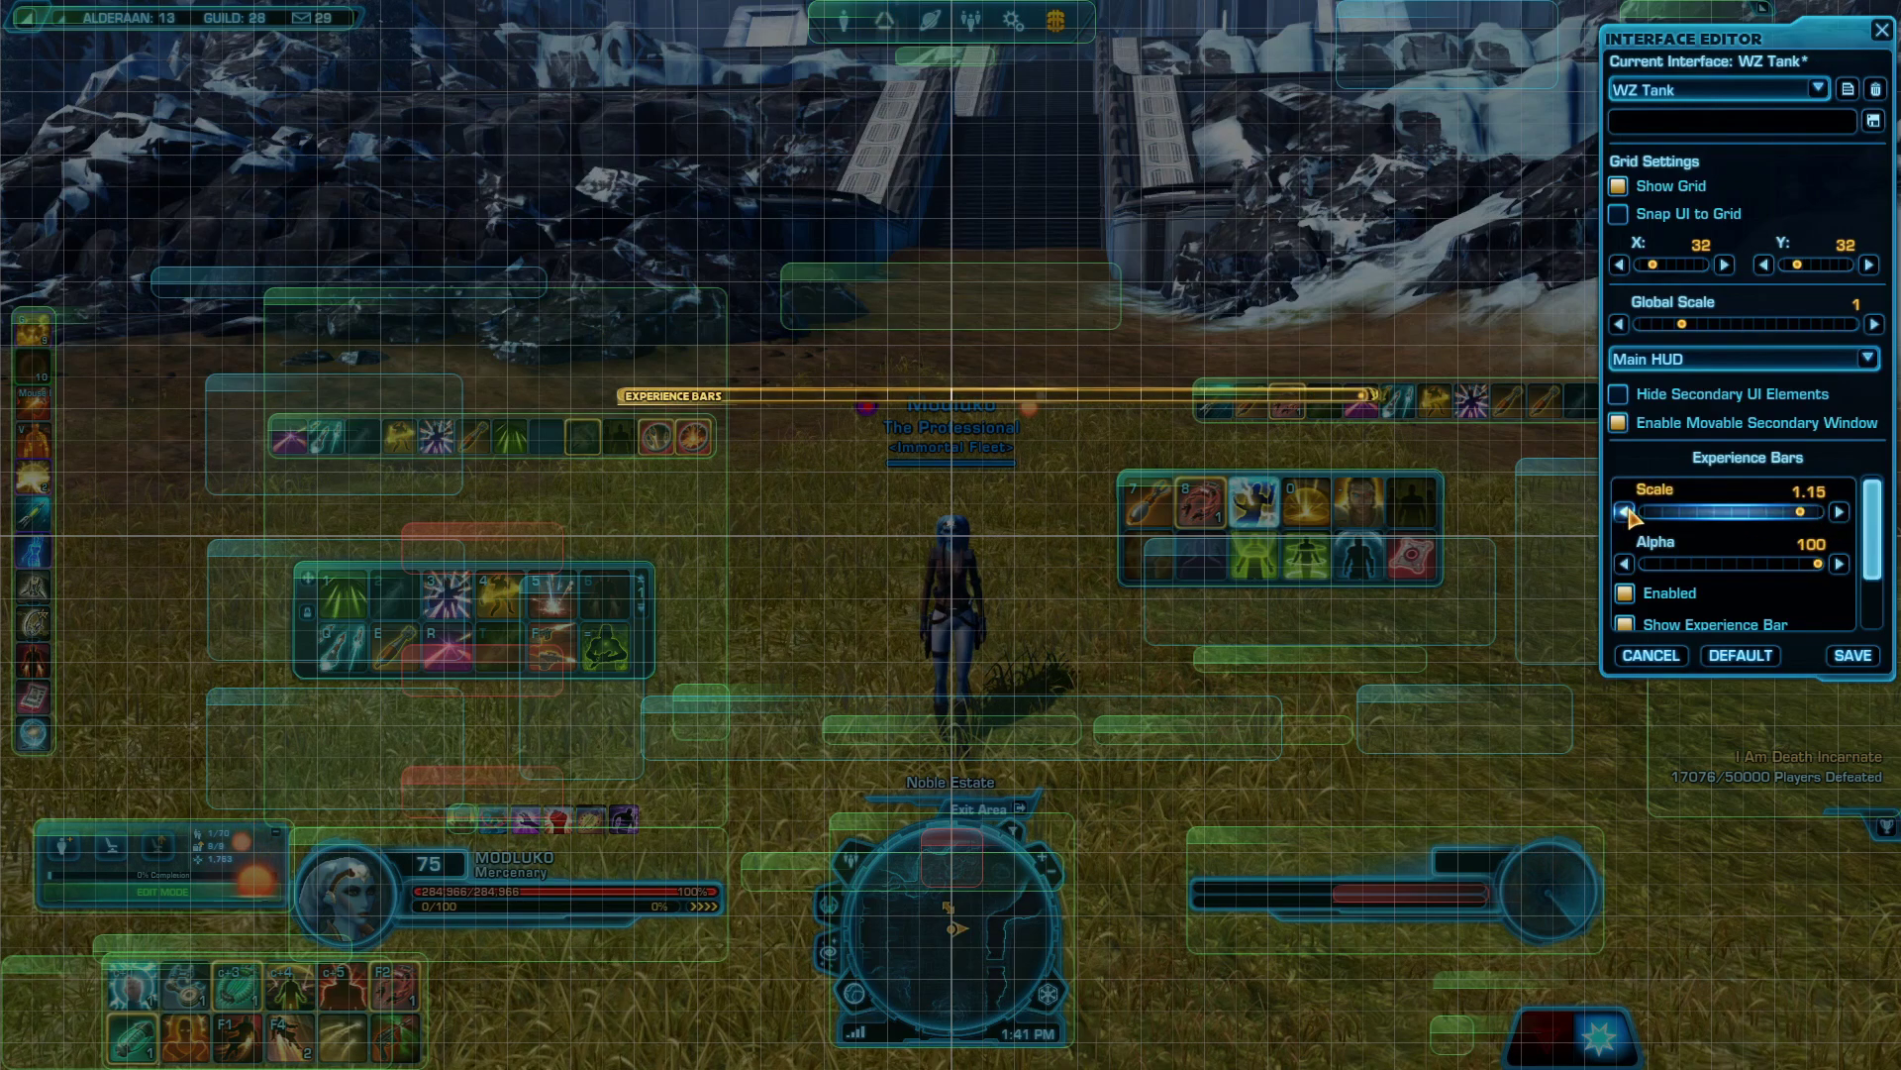
{"action": "left_click", "coordinate": [1725, 512]}
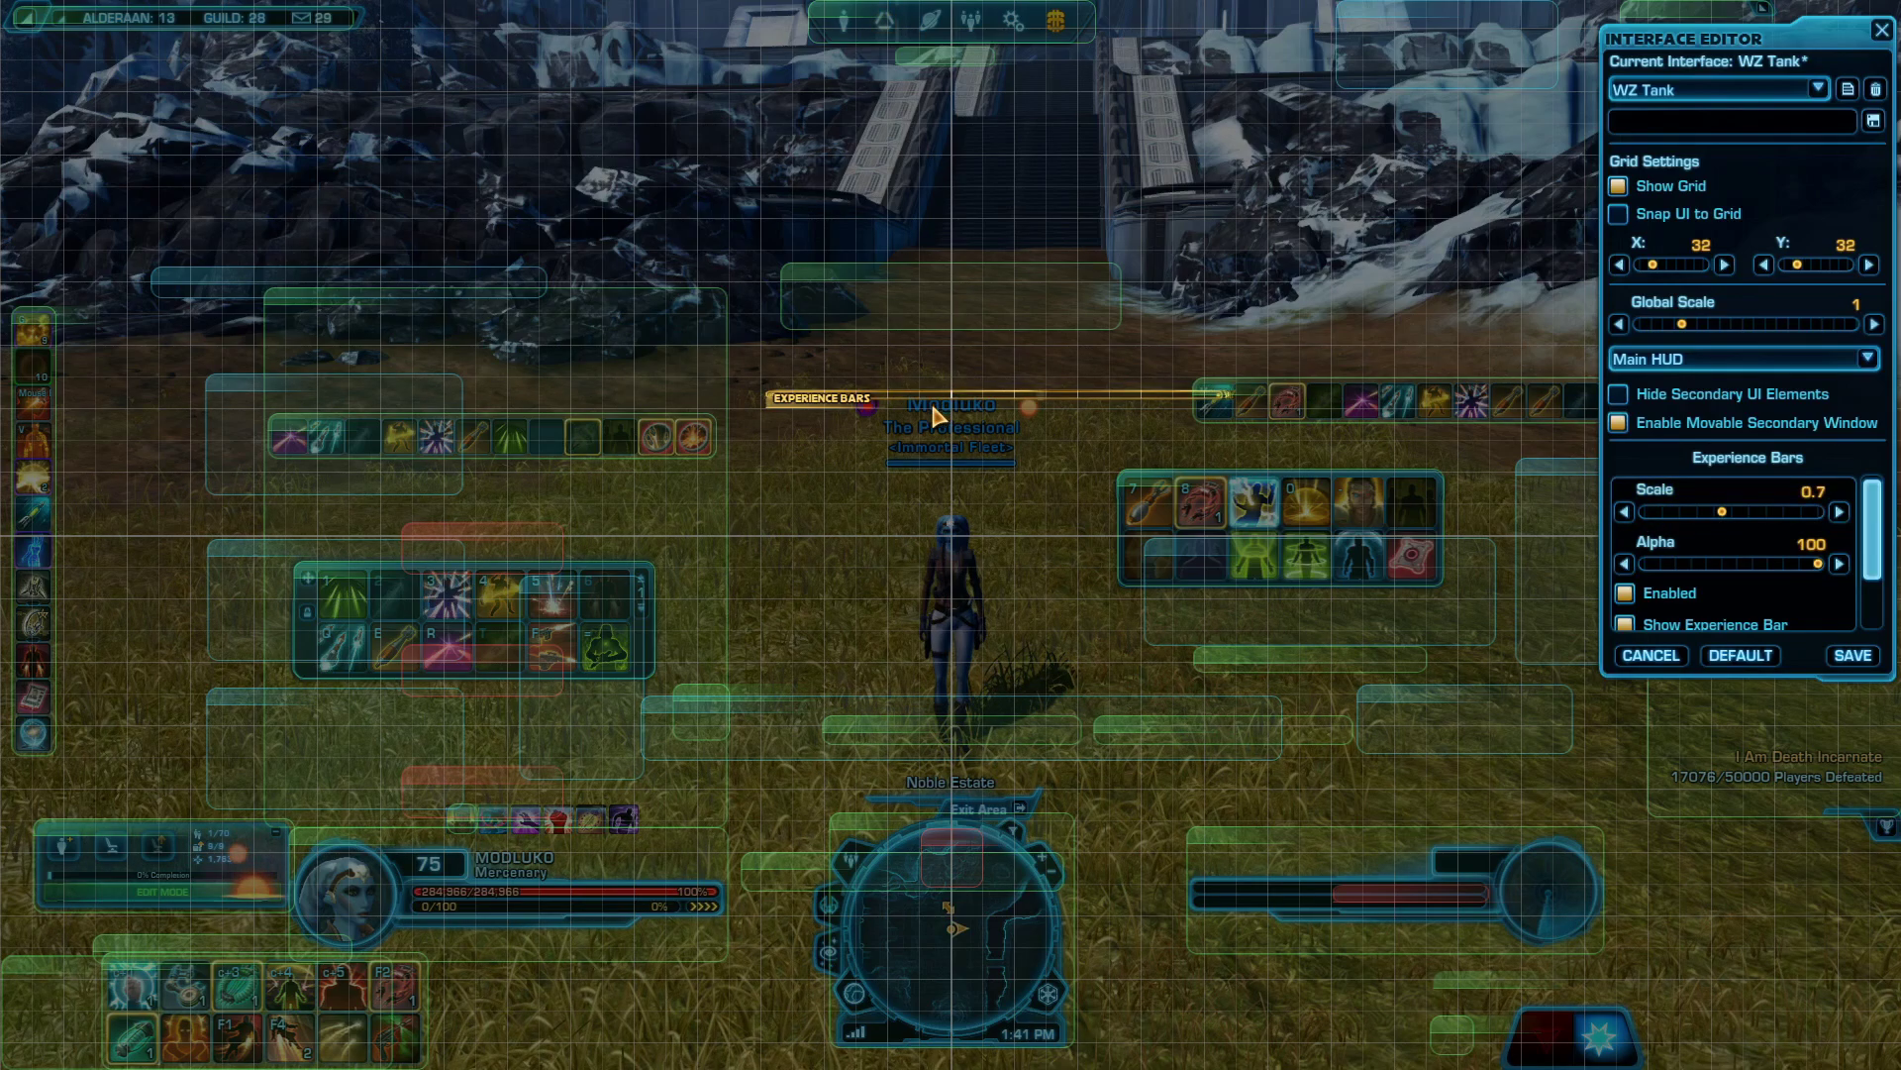
{"action": "left_click_drag", "start_coordinate": [810, 409], "coordinate": [764, 1069]}
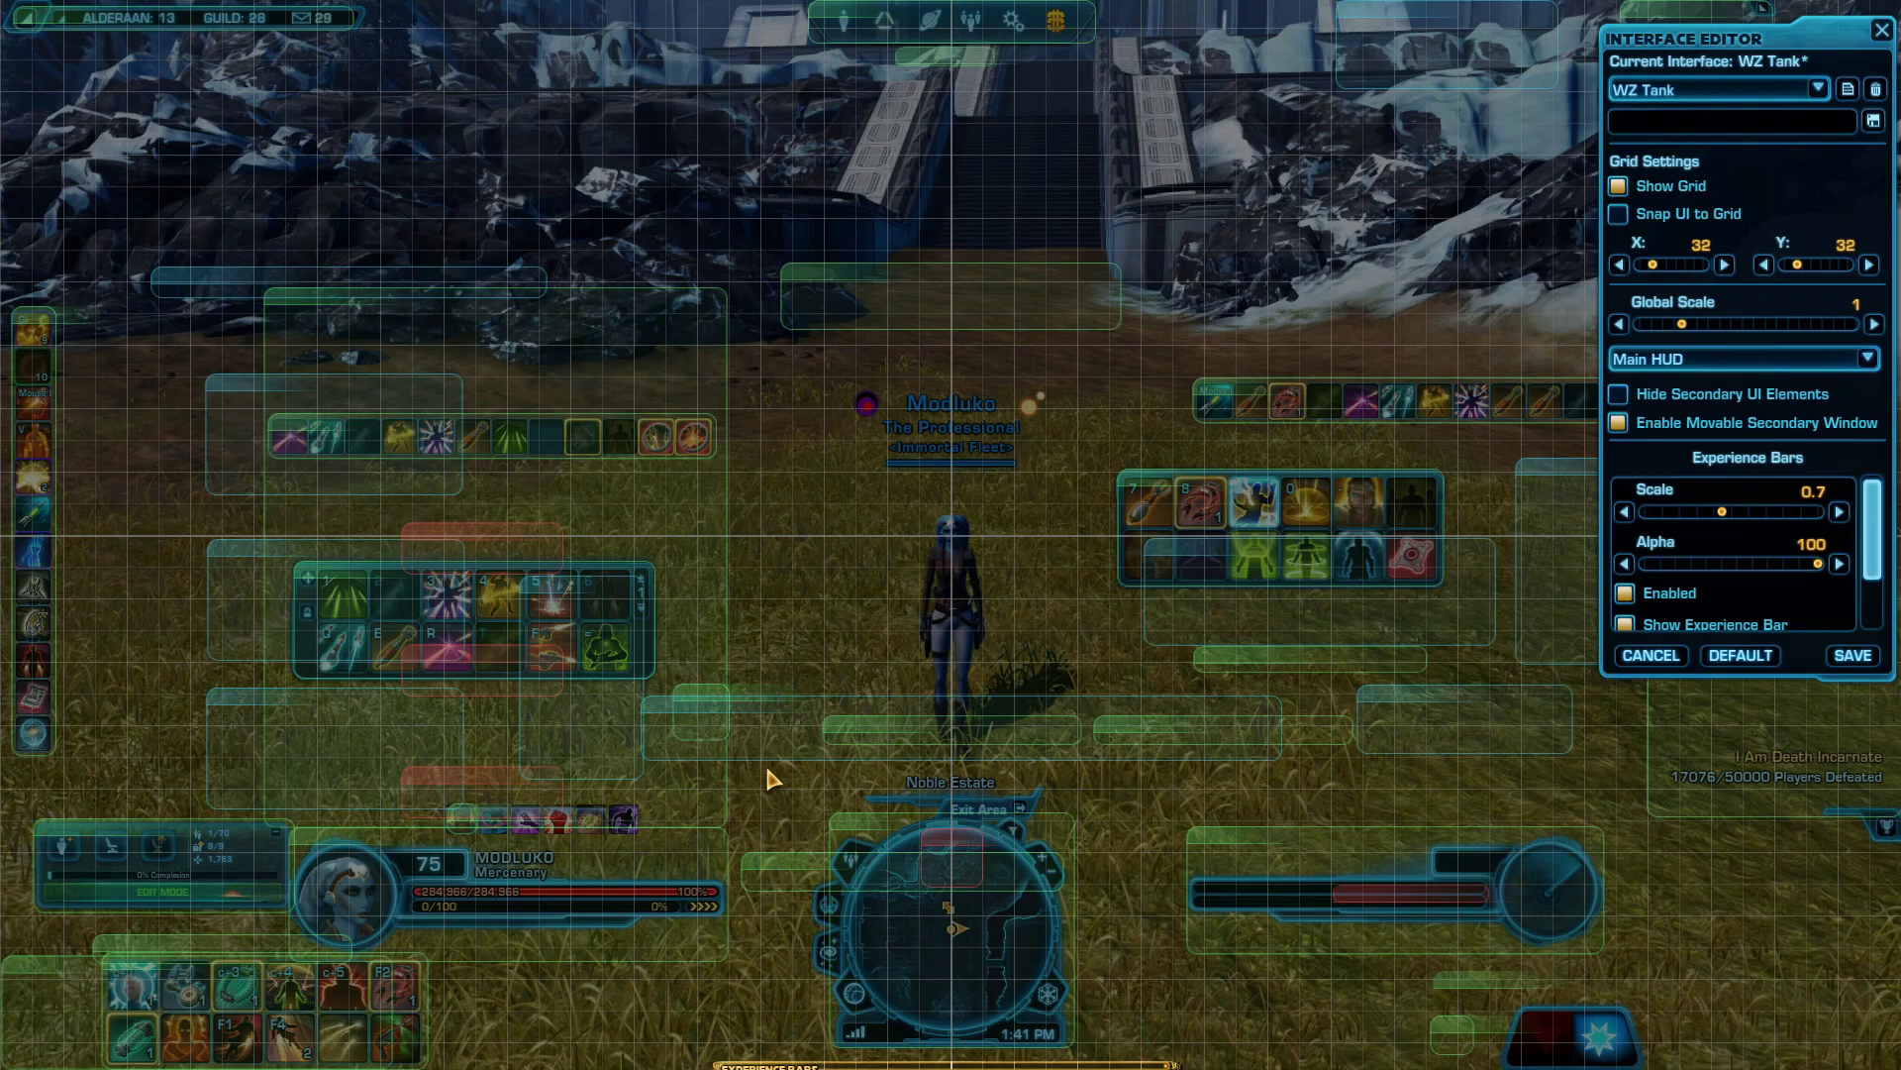
{"action": "left_click_drag", "start_coordinate": [871, 934], "coordinate": [883, 953]}
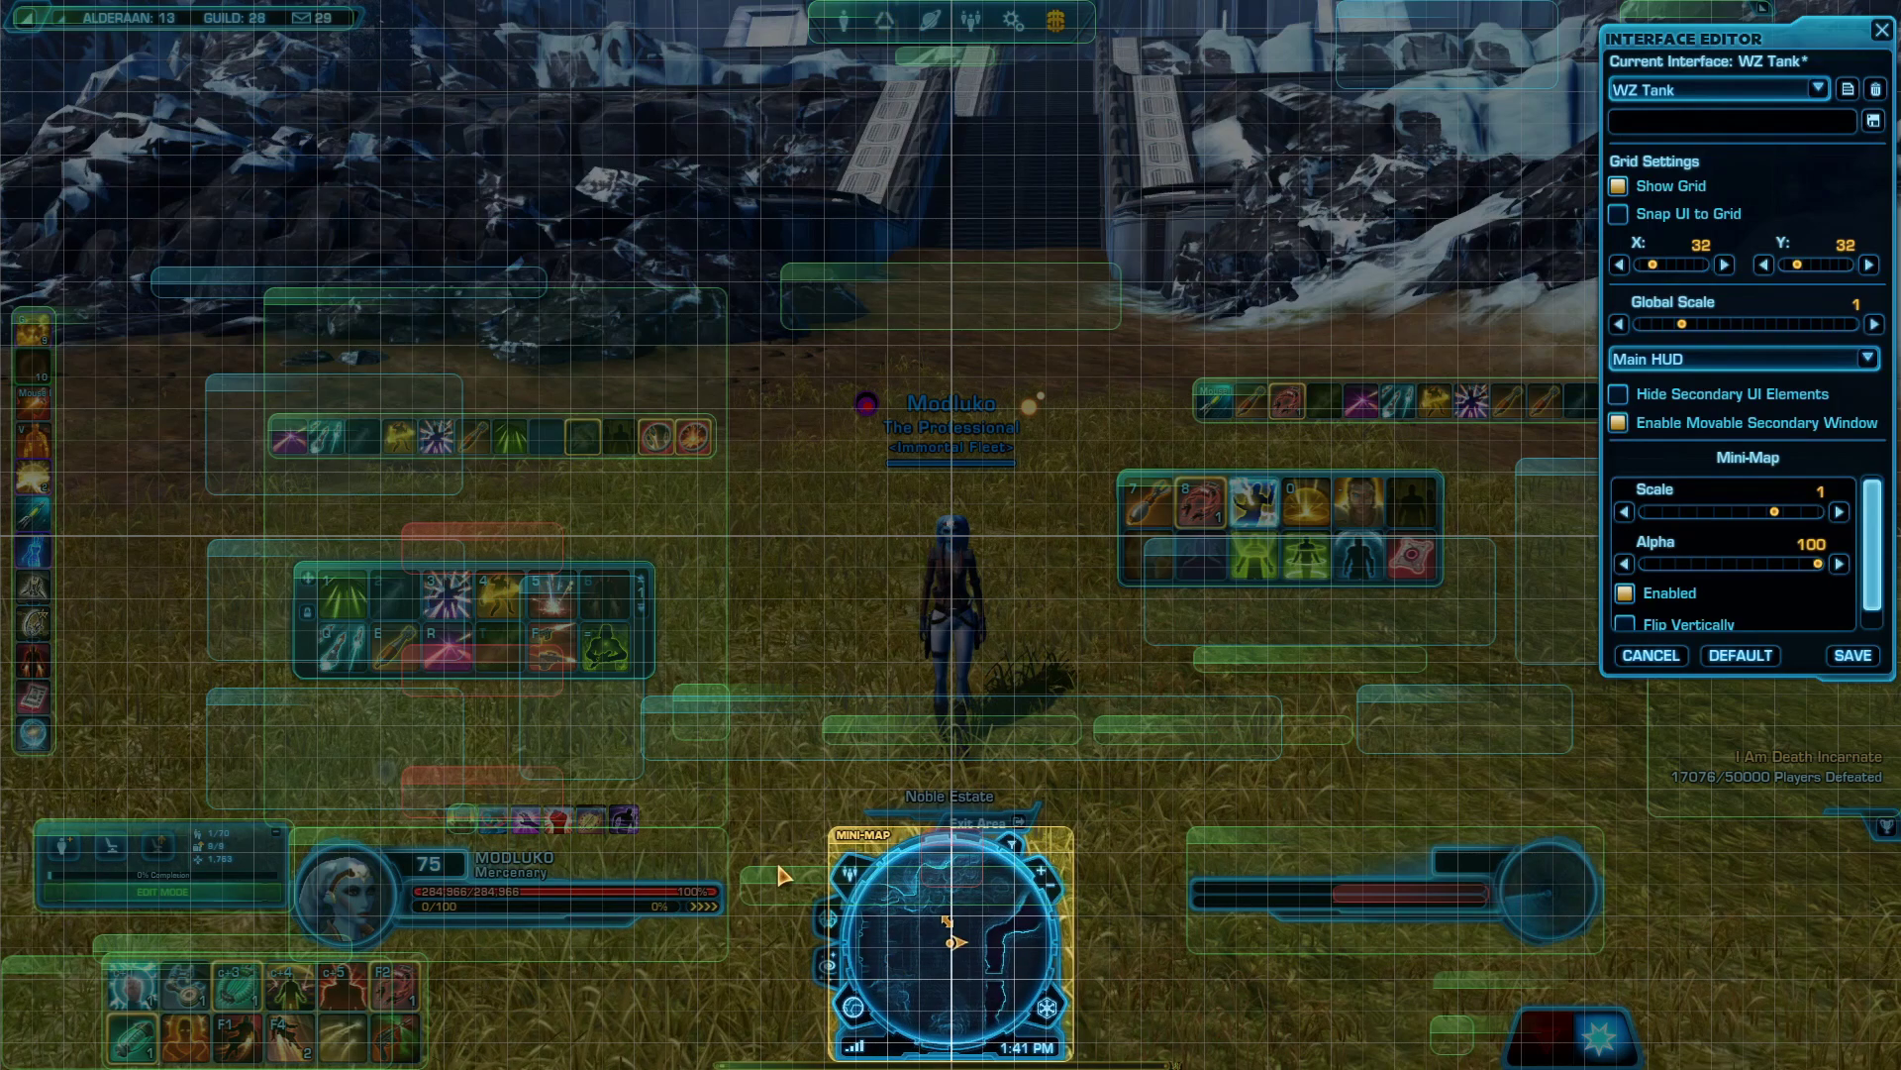
Uncheck Attach to Mini-Map for the Large Tooltip and raise it to mid-screen height.
{"action": "left_click", "coordinate": [783, 884]}
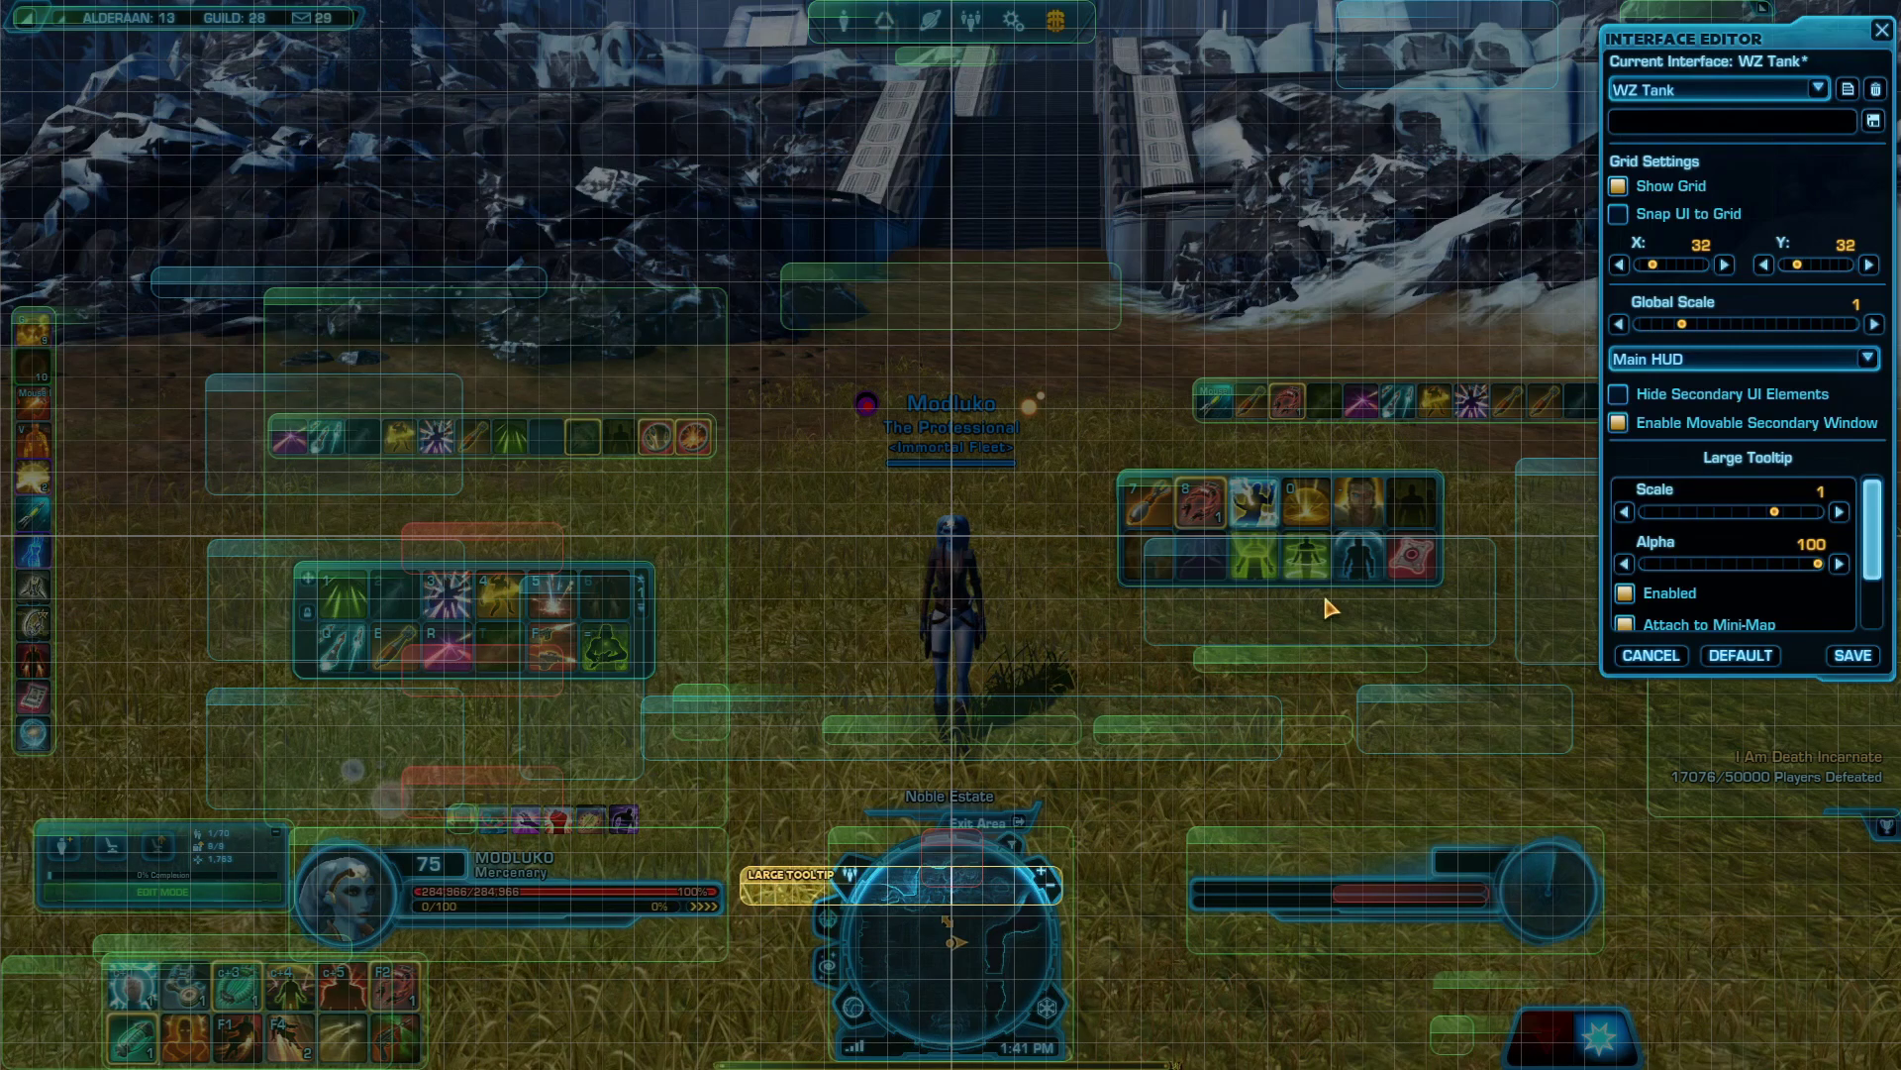
{"action": "scroll", "coordinate": [1708, 525], "scroll_direction": "down", "scroll_amount": 1}
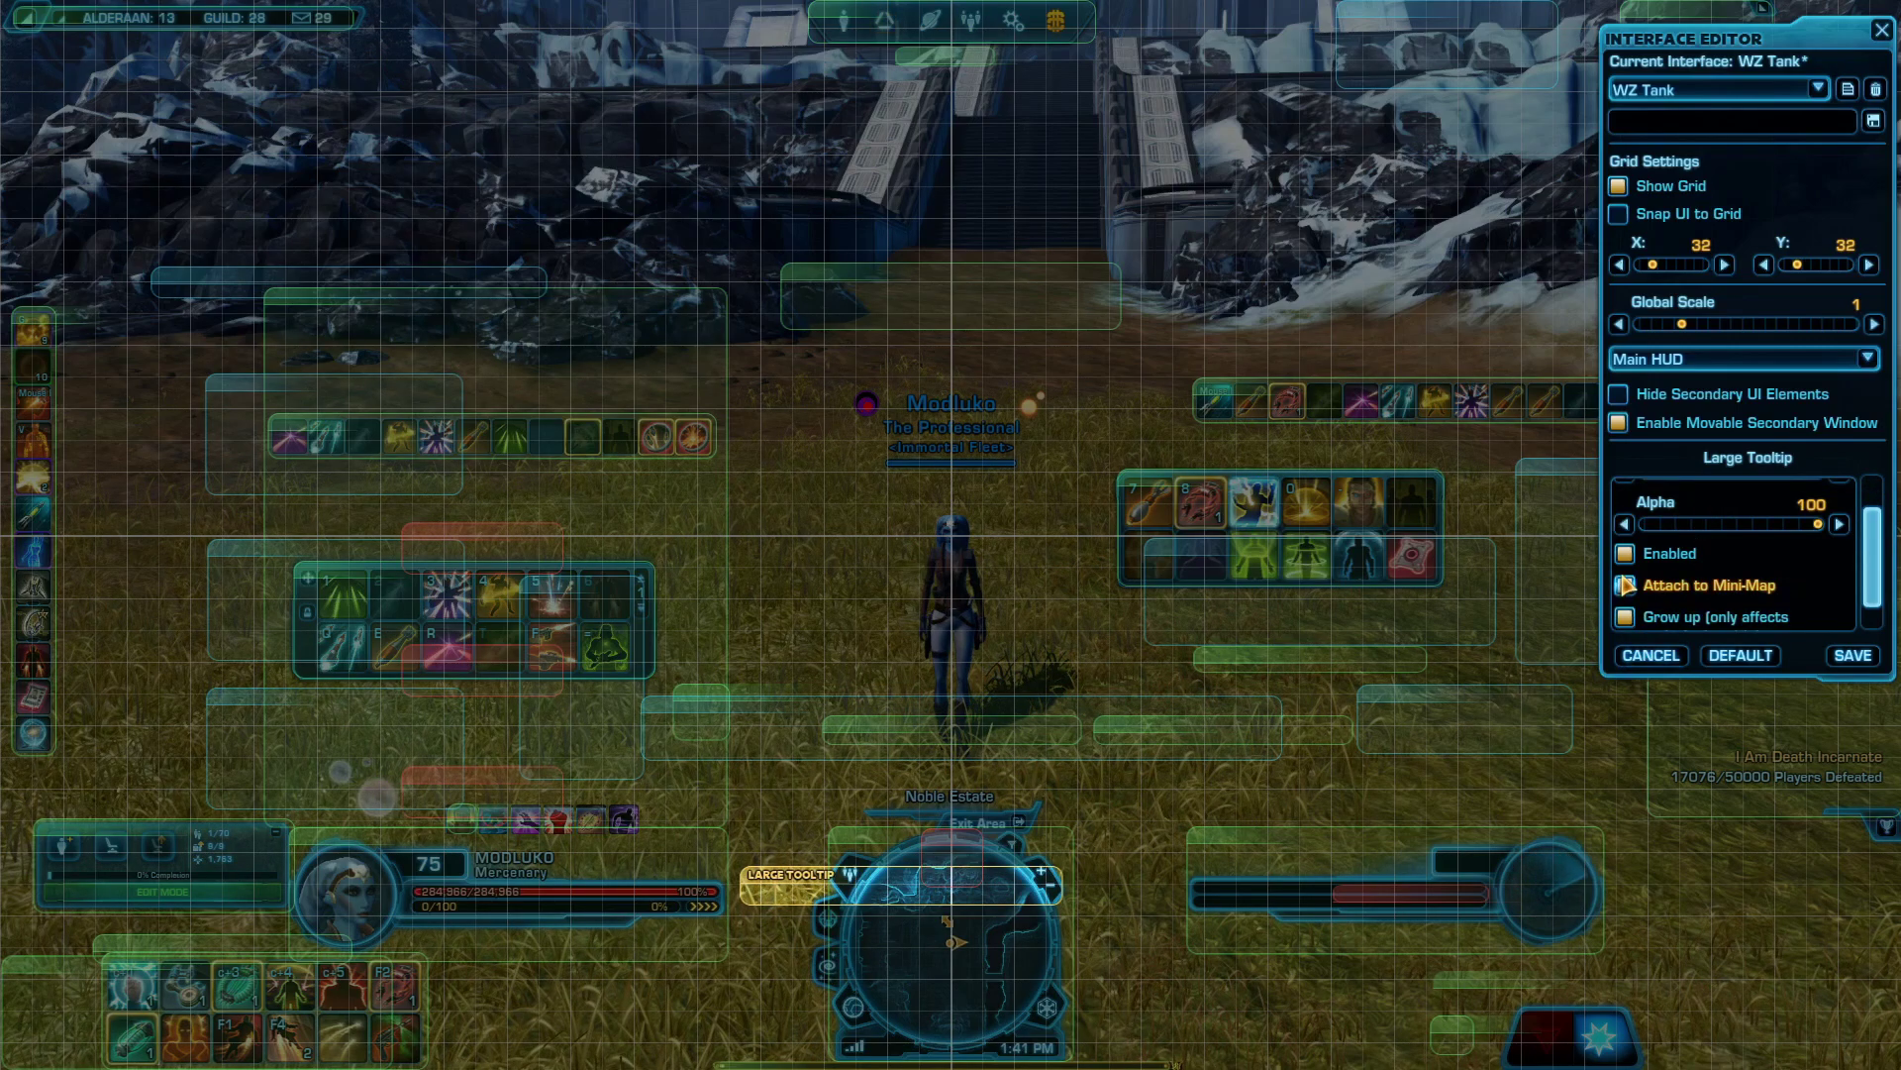
{"action": "left_click", "coordinate": [1625, 585]}
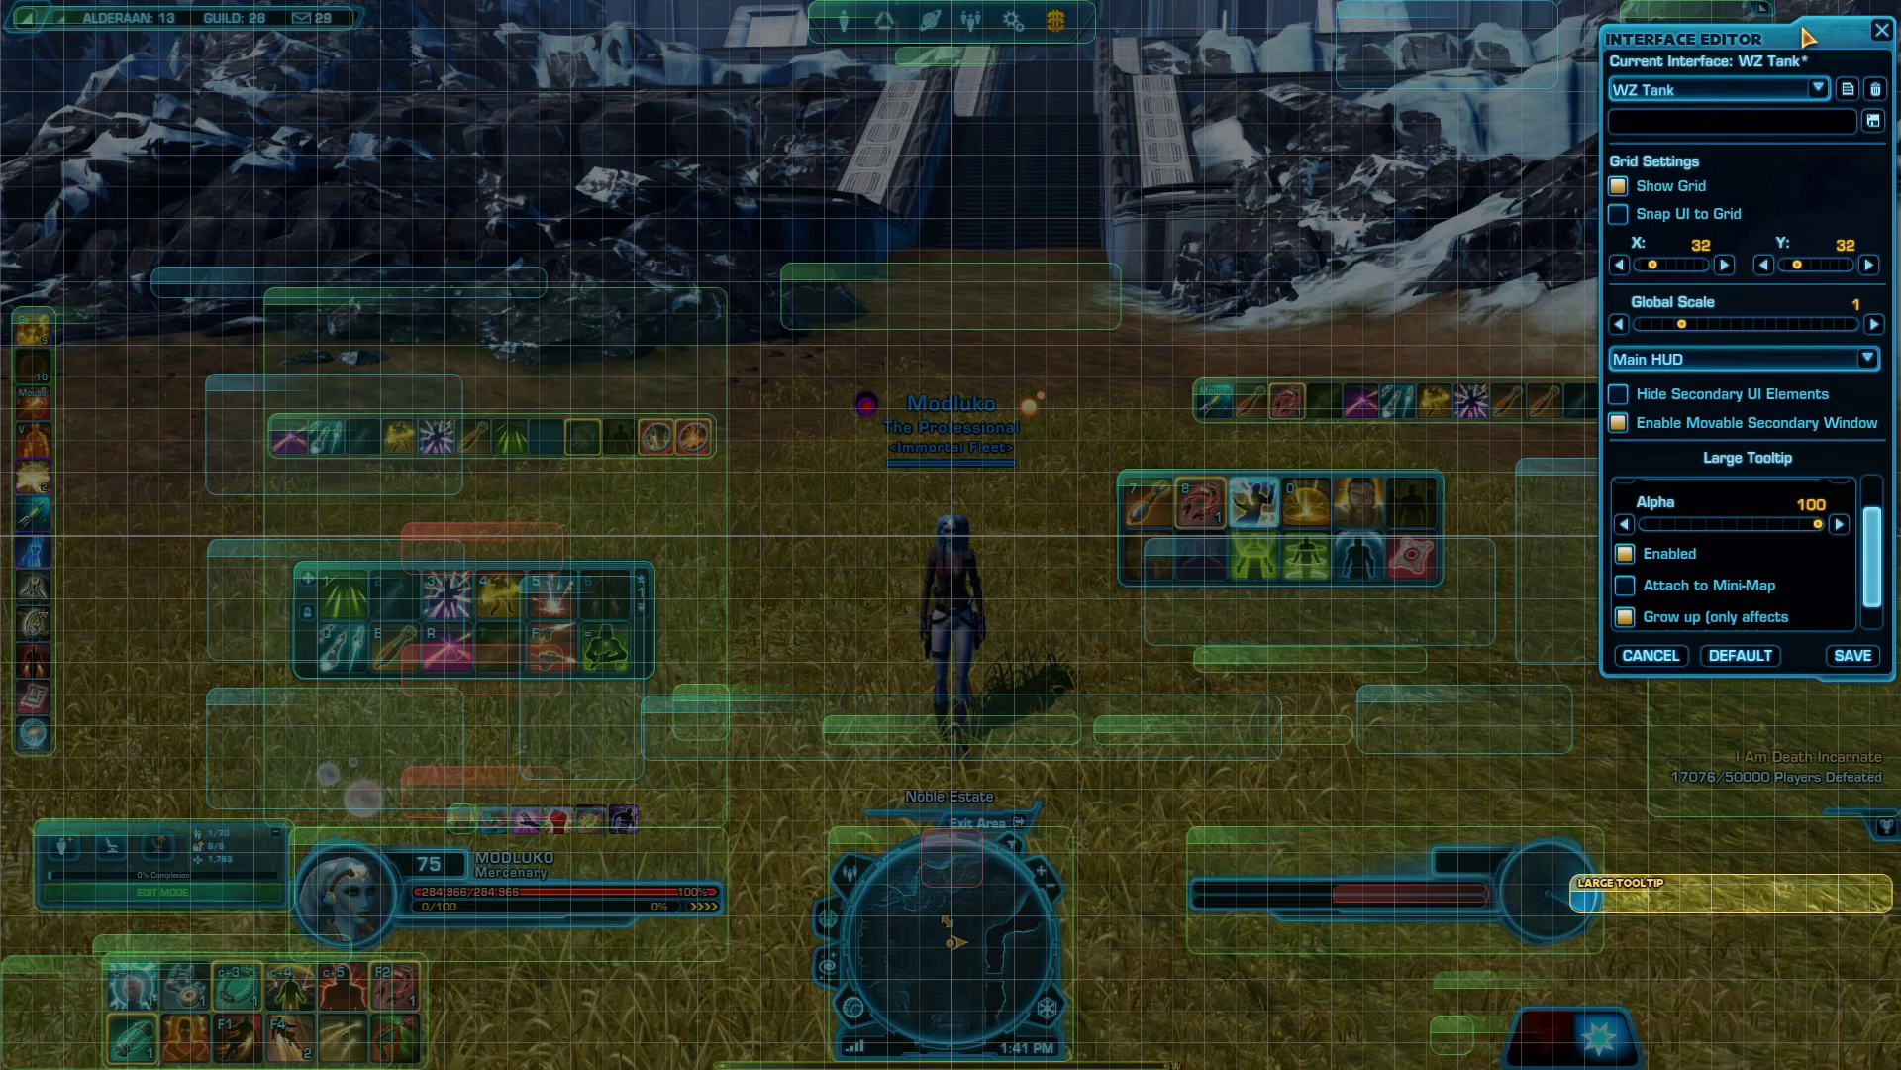
{"action": "left_click_drag", "start_coordinate": [1804, 37], "coordinate": [963, 129]}
{"action": "left_click_drag", "start_coordinate": [1634, 888], "coordinate": [1688, 543]}
Move the Achievement Tracker lower right and lift the Alignment Toggle into the snowy area.
{"action": "left_click", "coordinate": [1819, 709]}
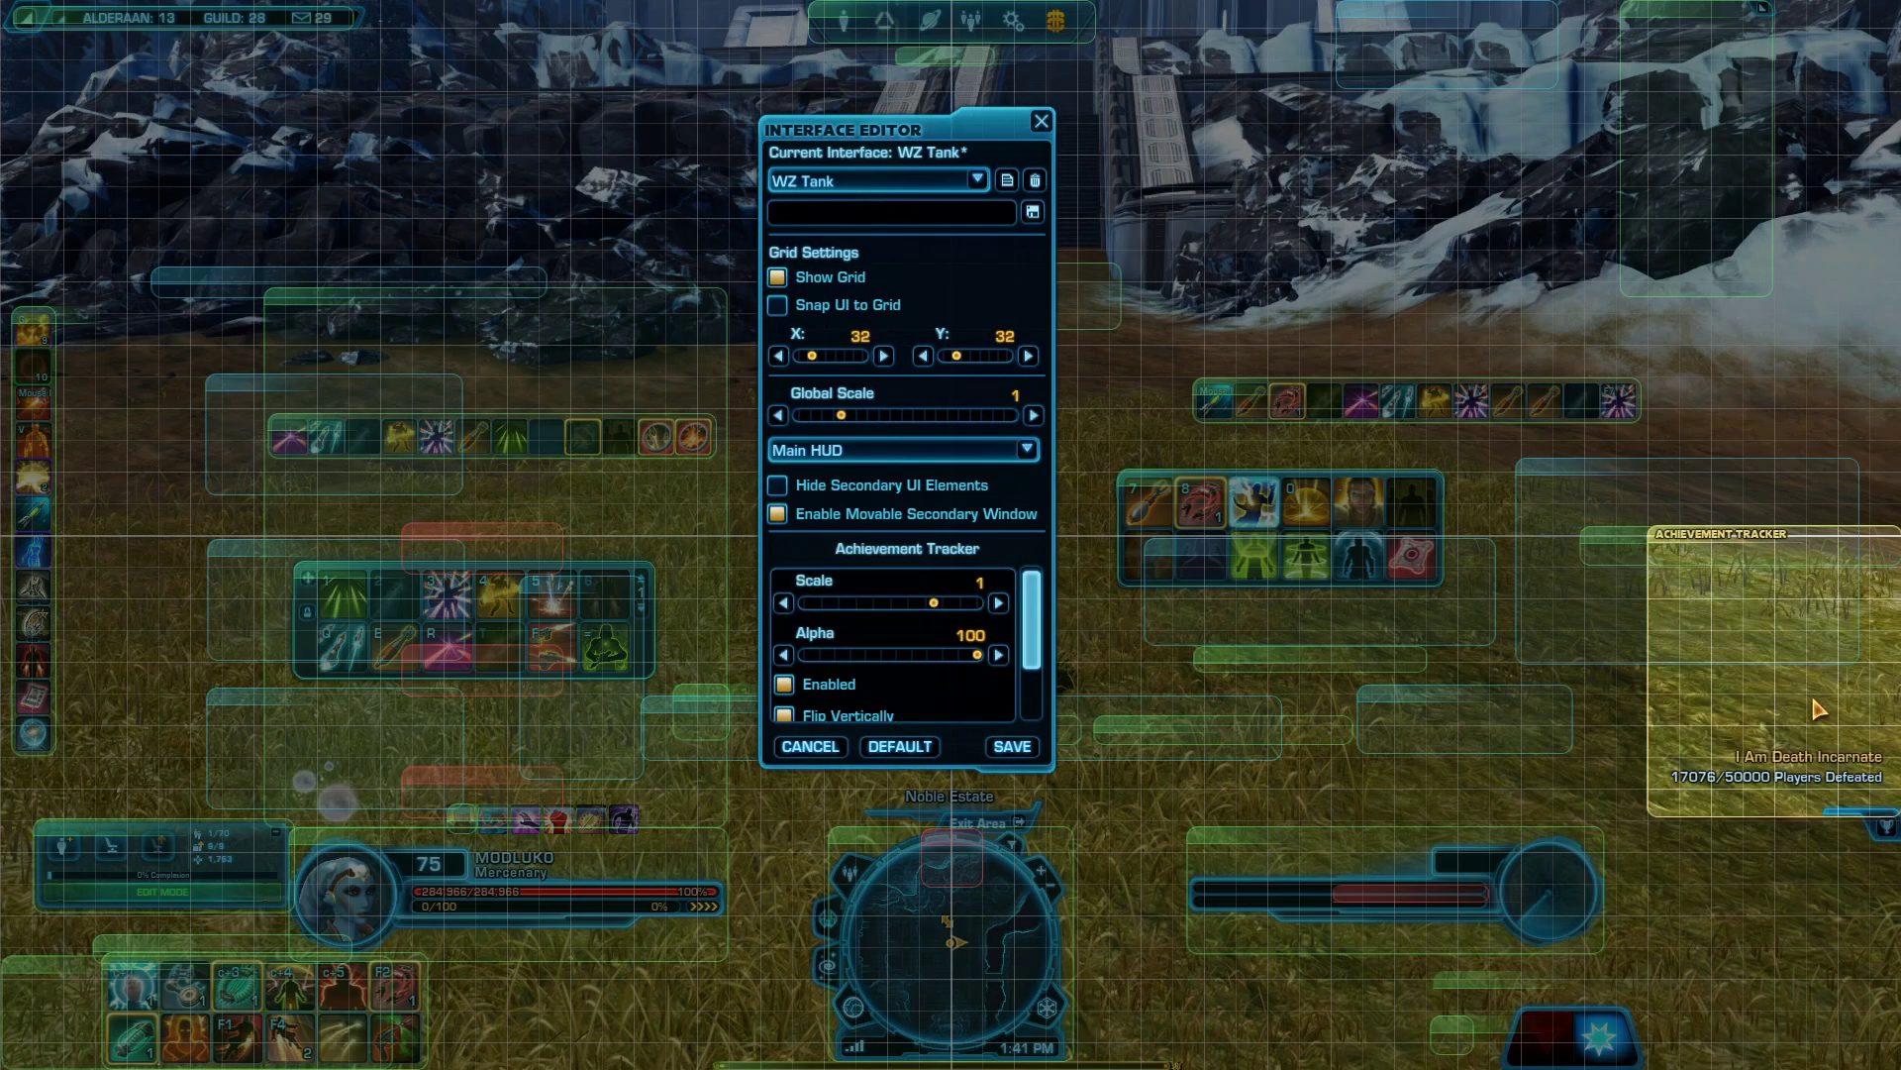
{"action": "left_click_drag", "start_coordinate": [1810, 686], "coordinate": [1848, 904]}
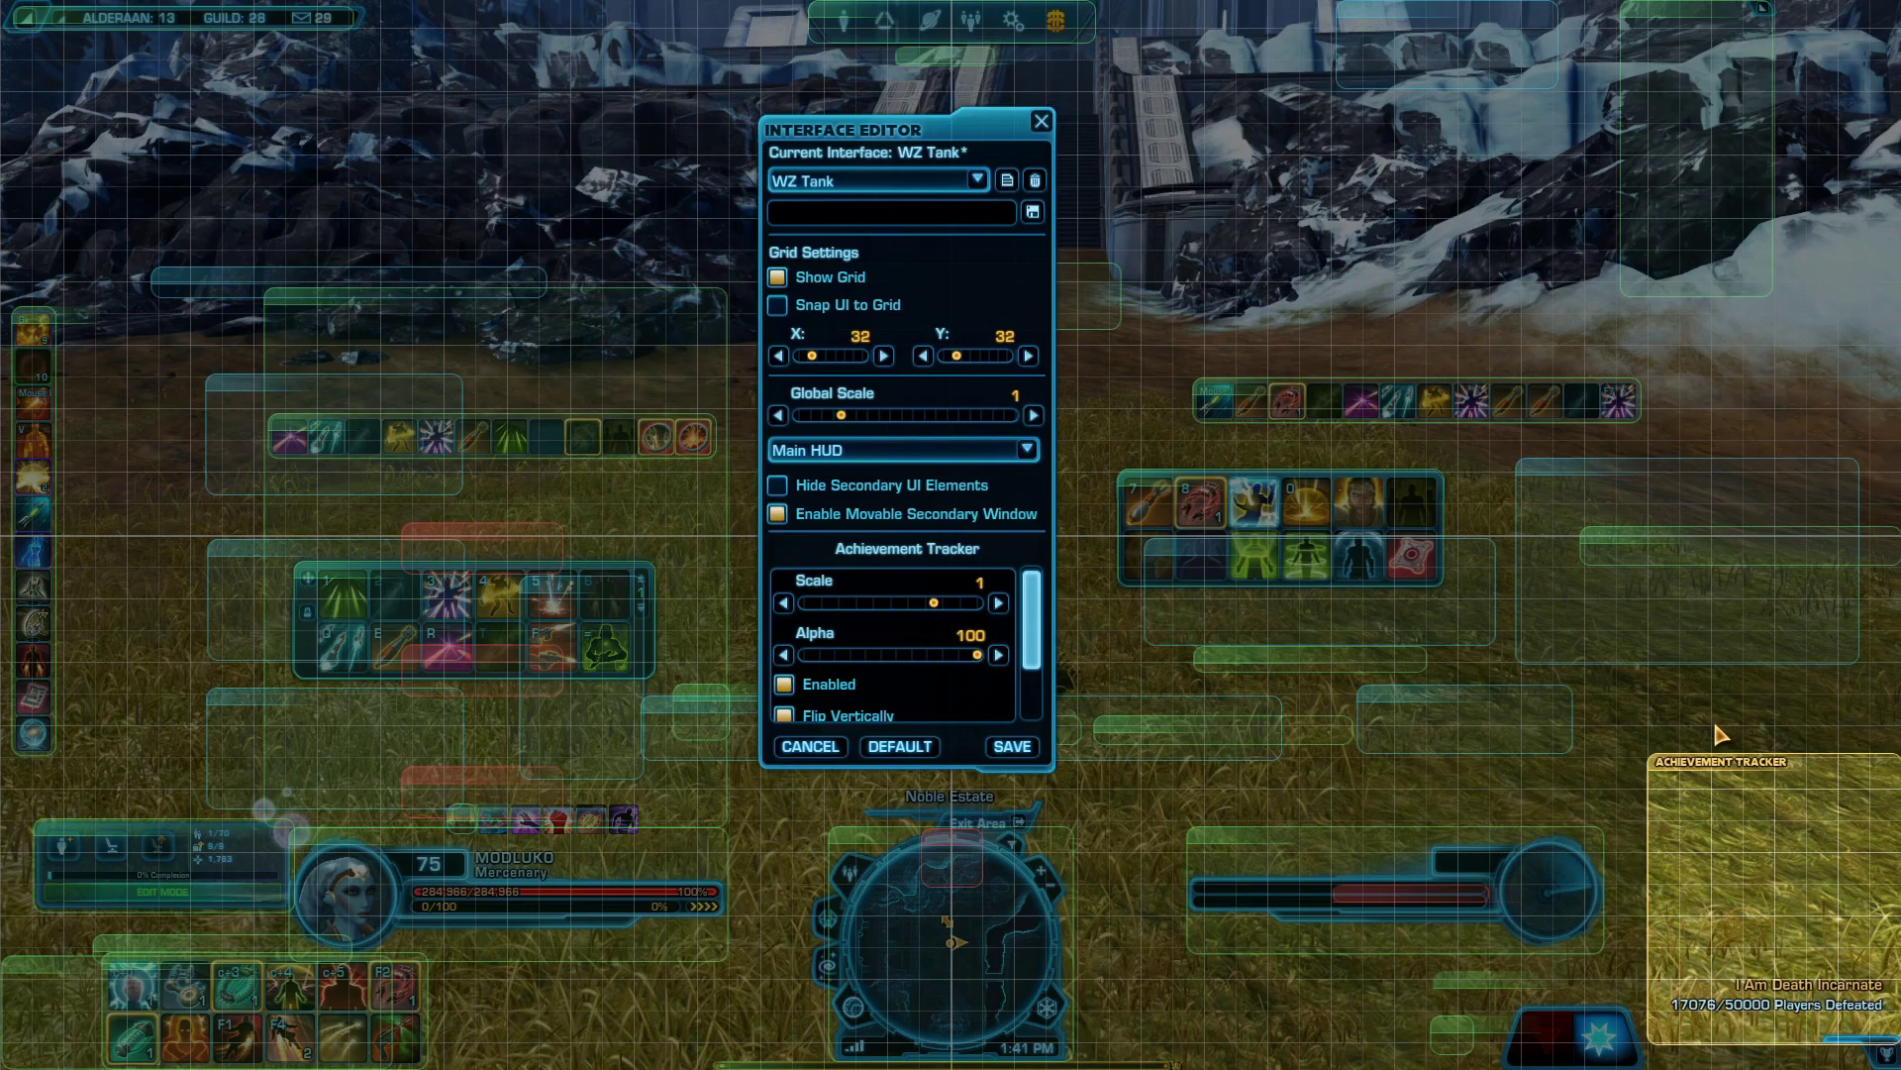
{"action": "left_click_drag", "start_coordinate": [1716, 814], "coordinate": [1735, 864]}
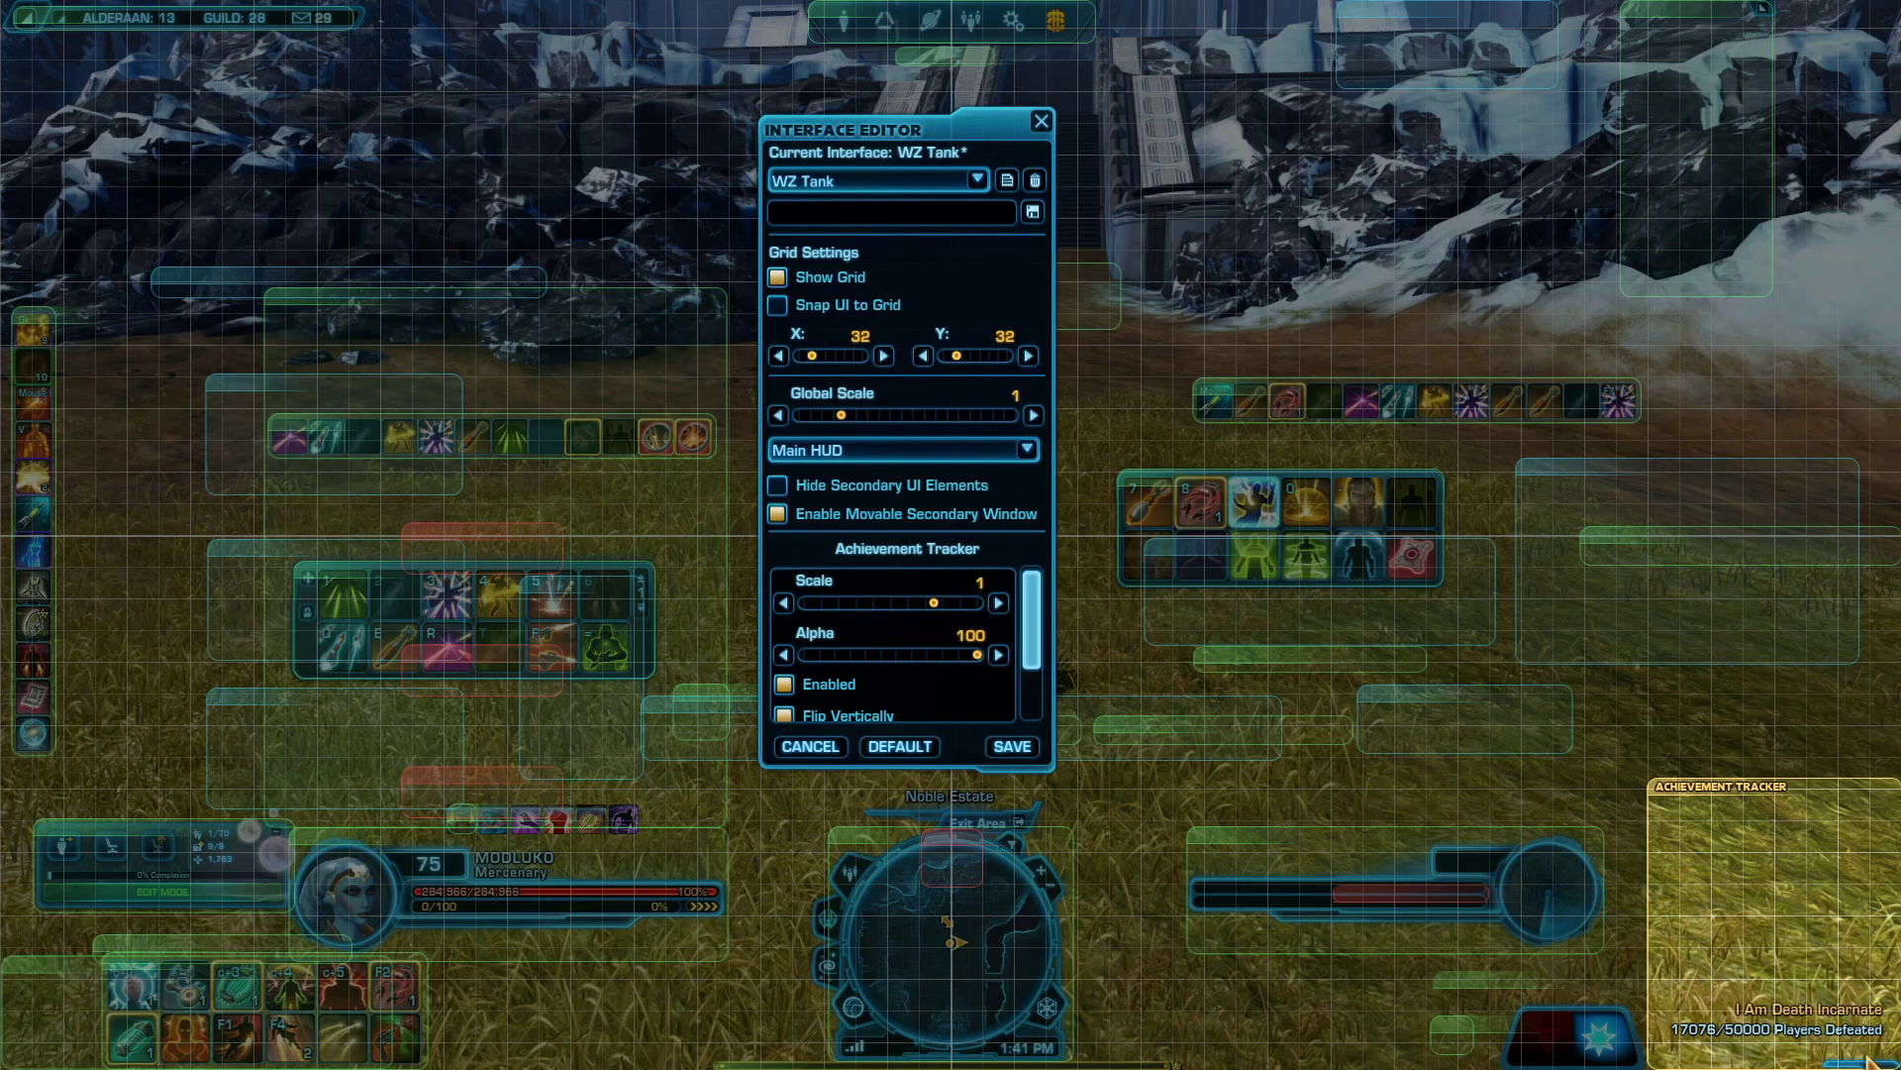
{"action": "left_click_drag", "start_coordinate": [1763, 919], "coordinate": [1768, 896]}
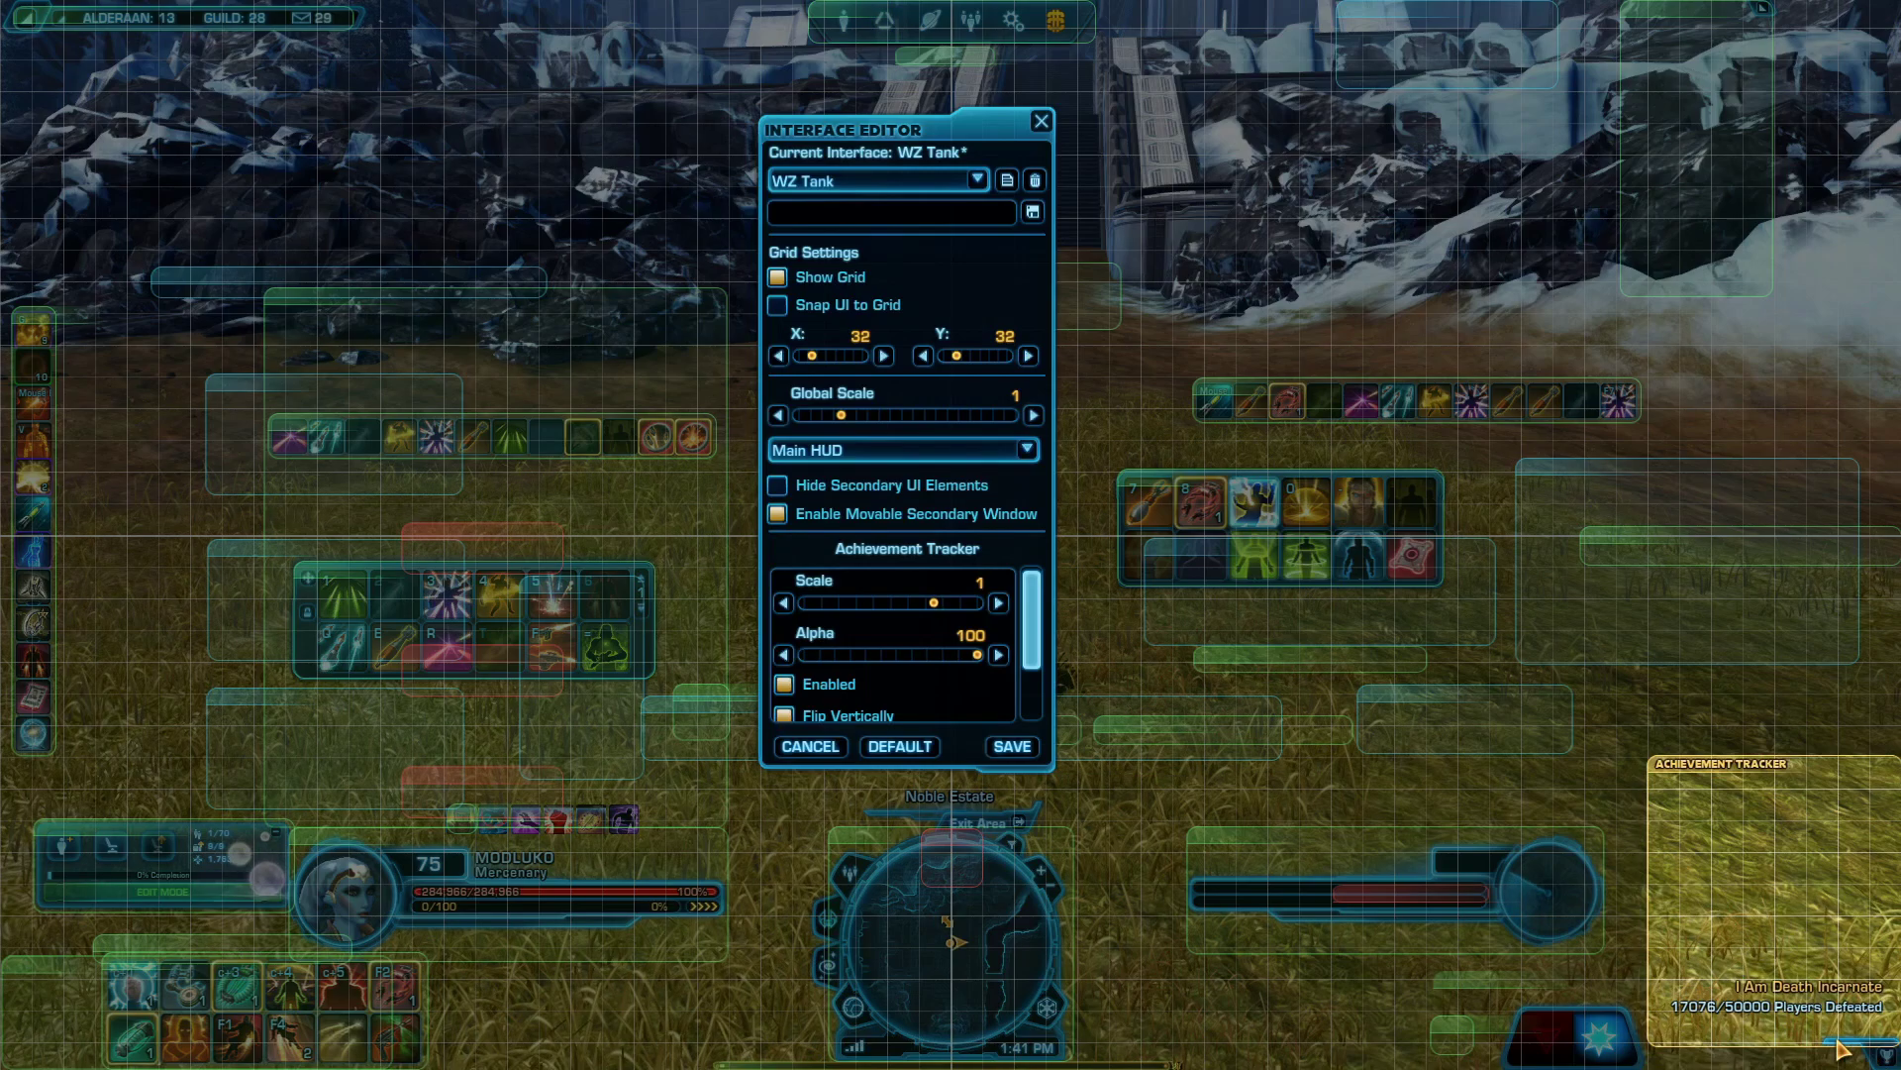
{"action": "left_click", "coordinate": [1567, 1062]}
{"action": "left_click_drag", "start_coordinate": [1522, 991], "coordinate": [1349, 206]}
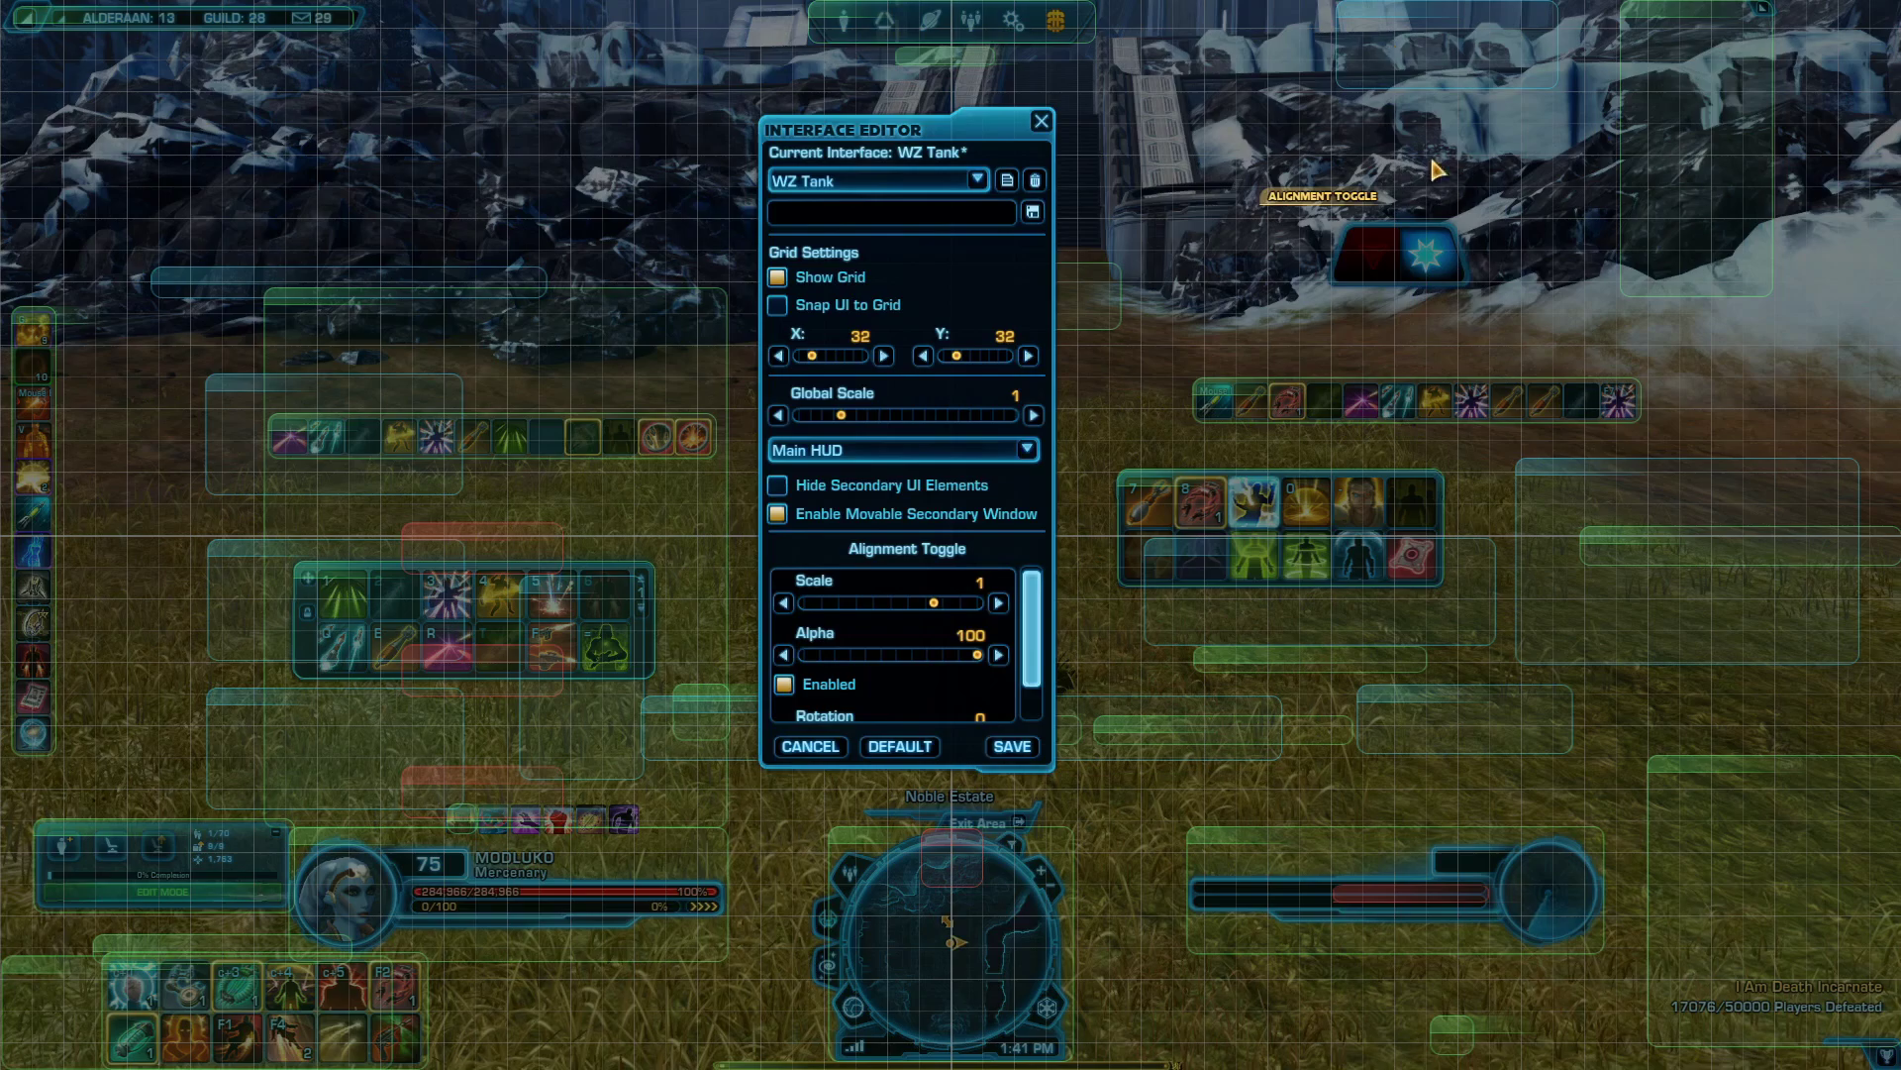
Move the Alignment Toggle to the top centre, nudging the Phase Indicator down slightly.
{"action": "left_click", "coordinate": [1387, 236]}
{"action": "left_click_drag", "start_coordinate": [1282, 205], "coordinate": [1193, 186]}
{"action": "left_click", "coordinate": [1292, 163]}
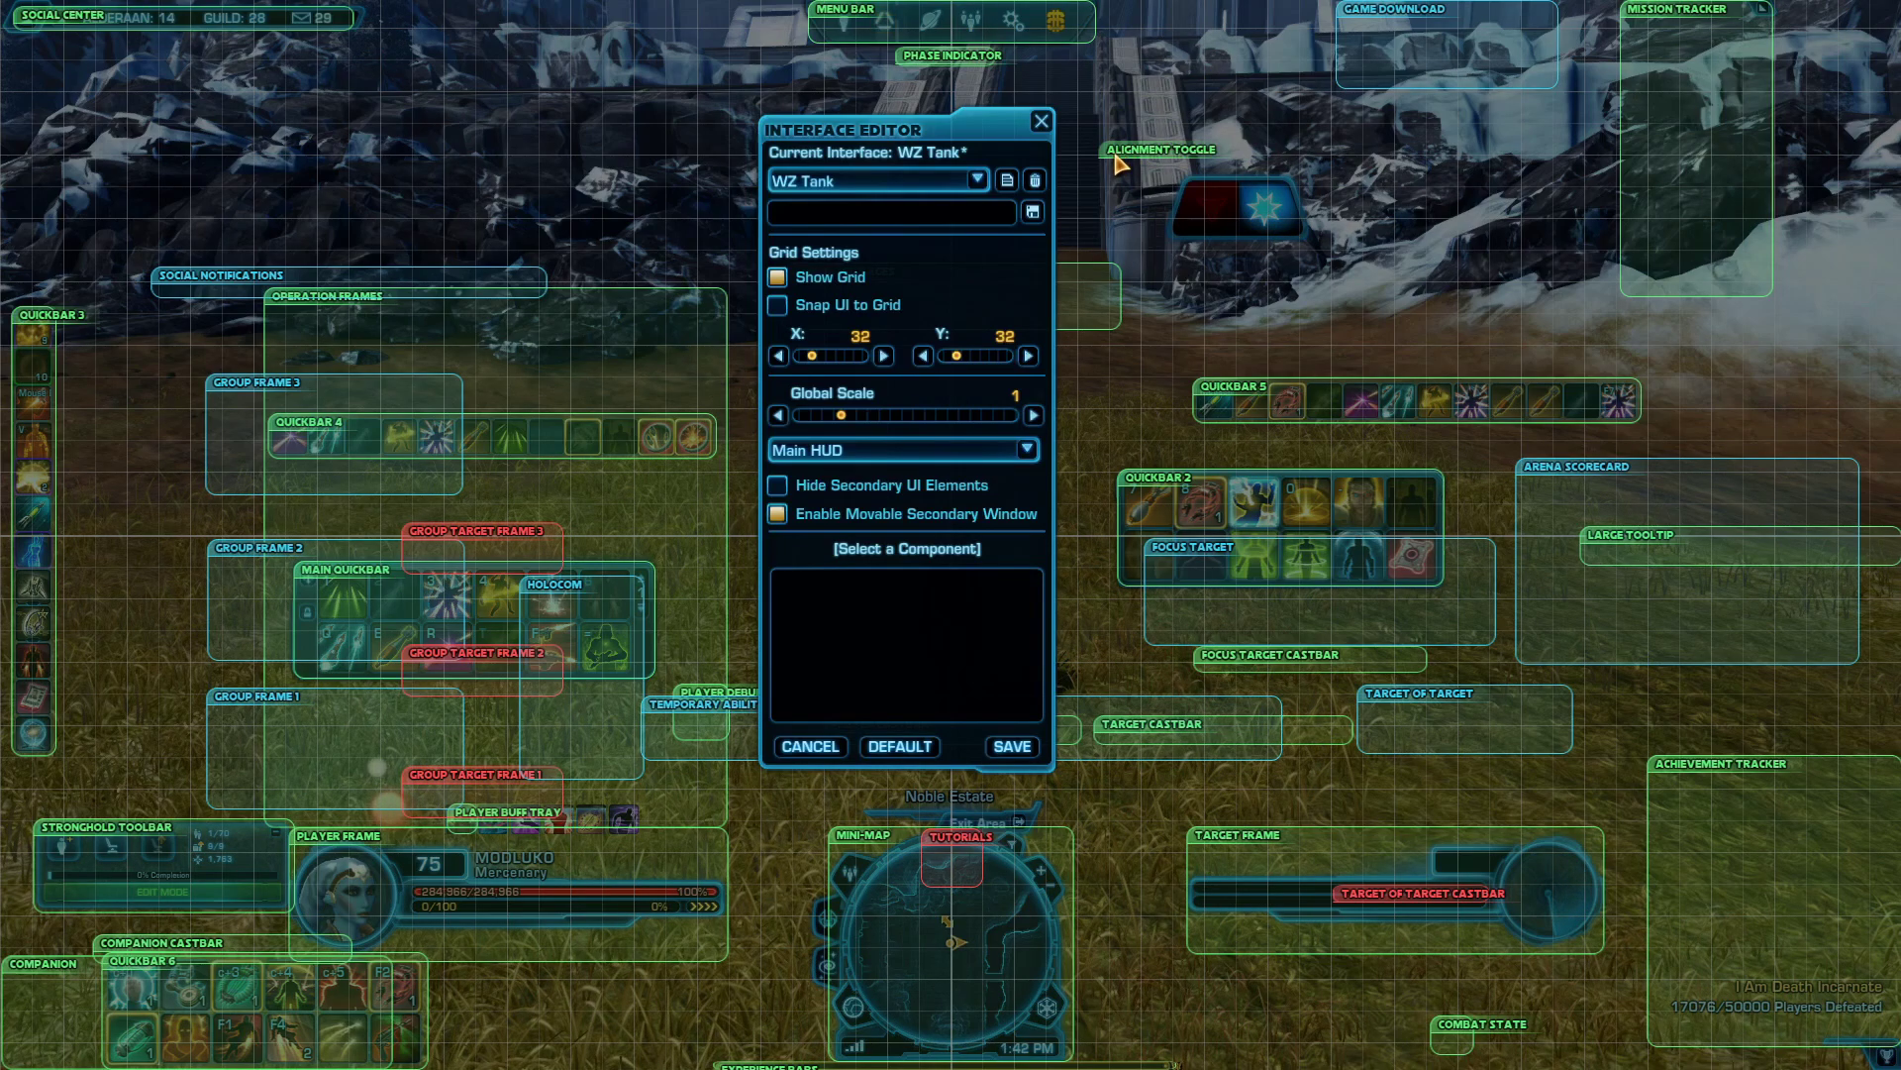
{"action": "left_click_drag", "start_coordinate": [1119, 163], "coordinate": [1131, 9]}
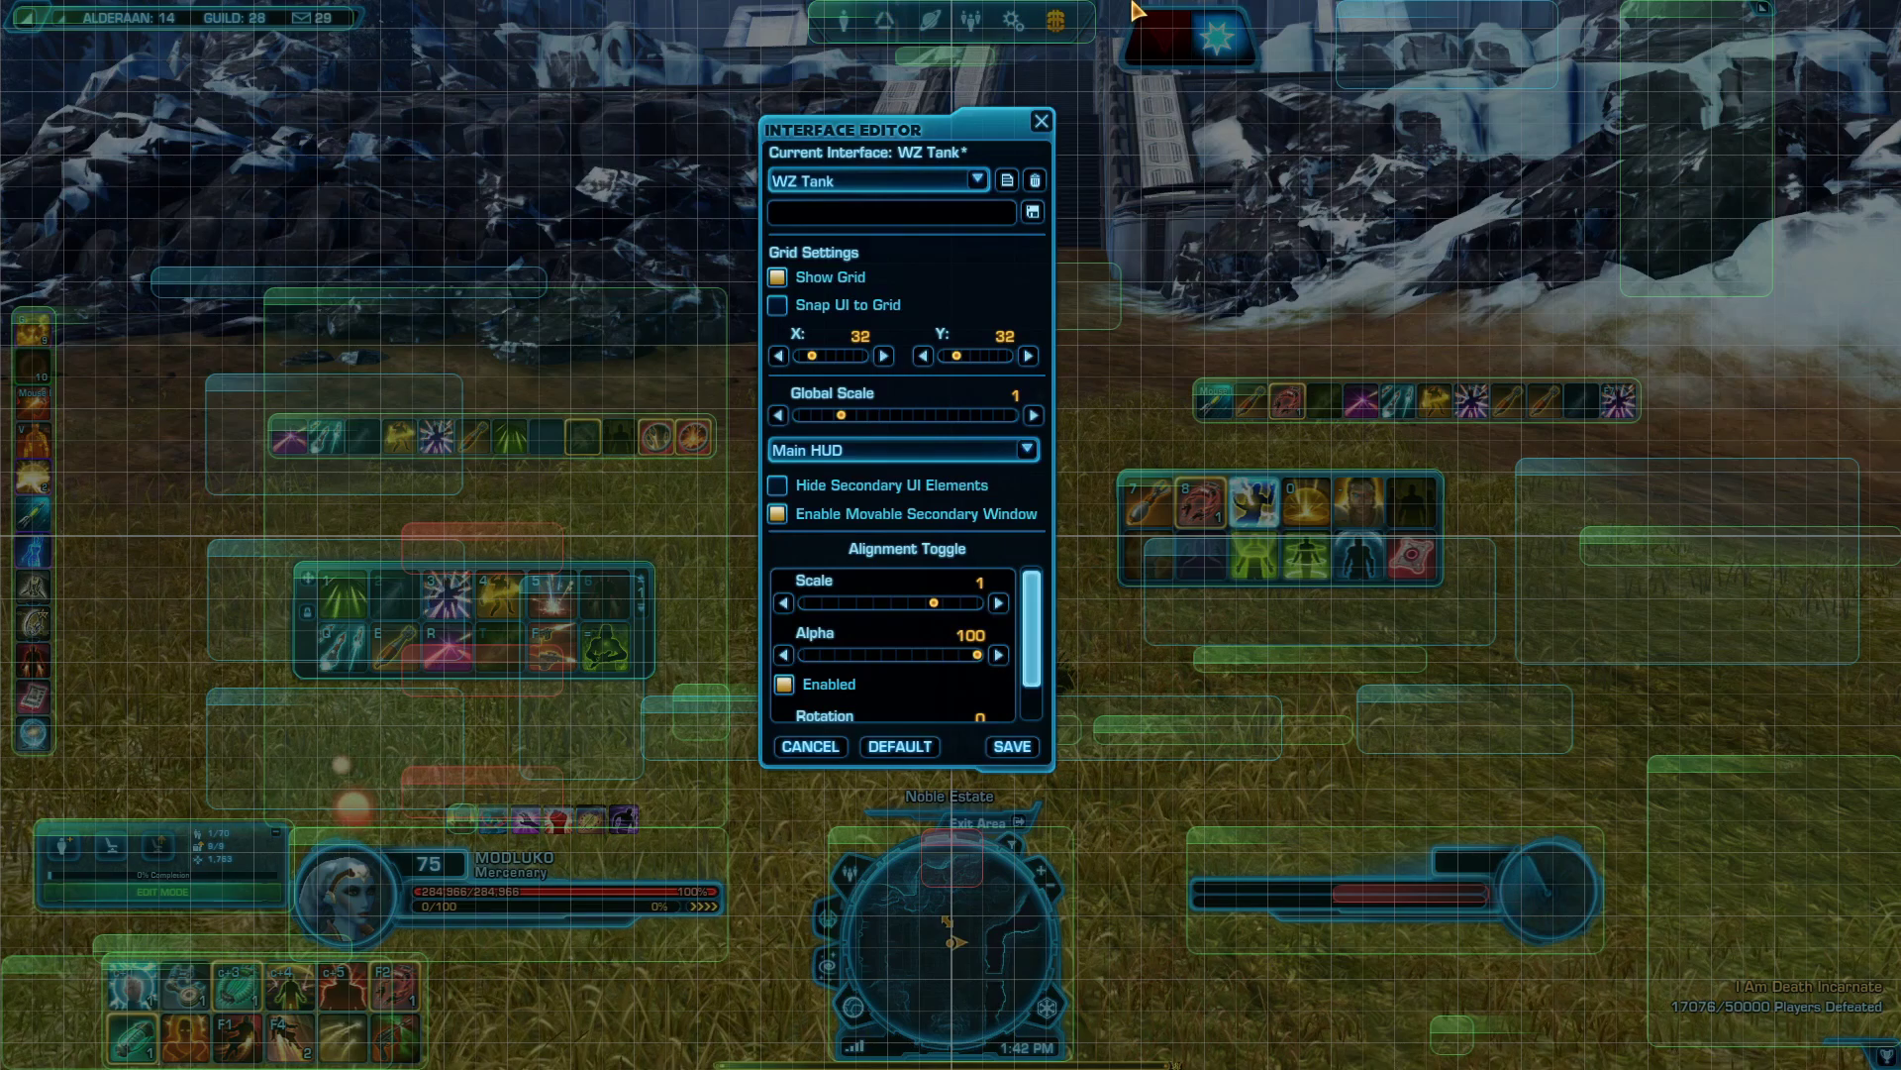
{"action": "left_click_drag", "start_coordinate": [1132, 10], "coordinate": [1220, 158]}
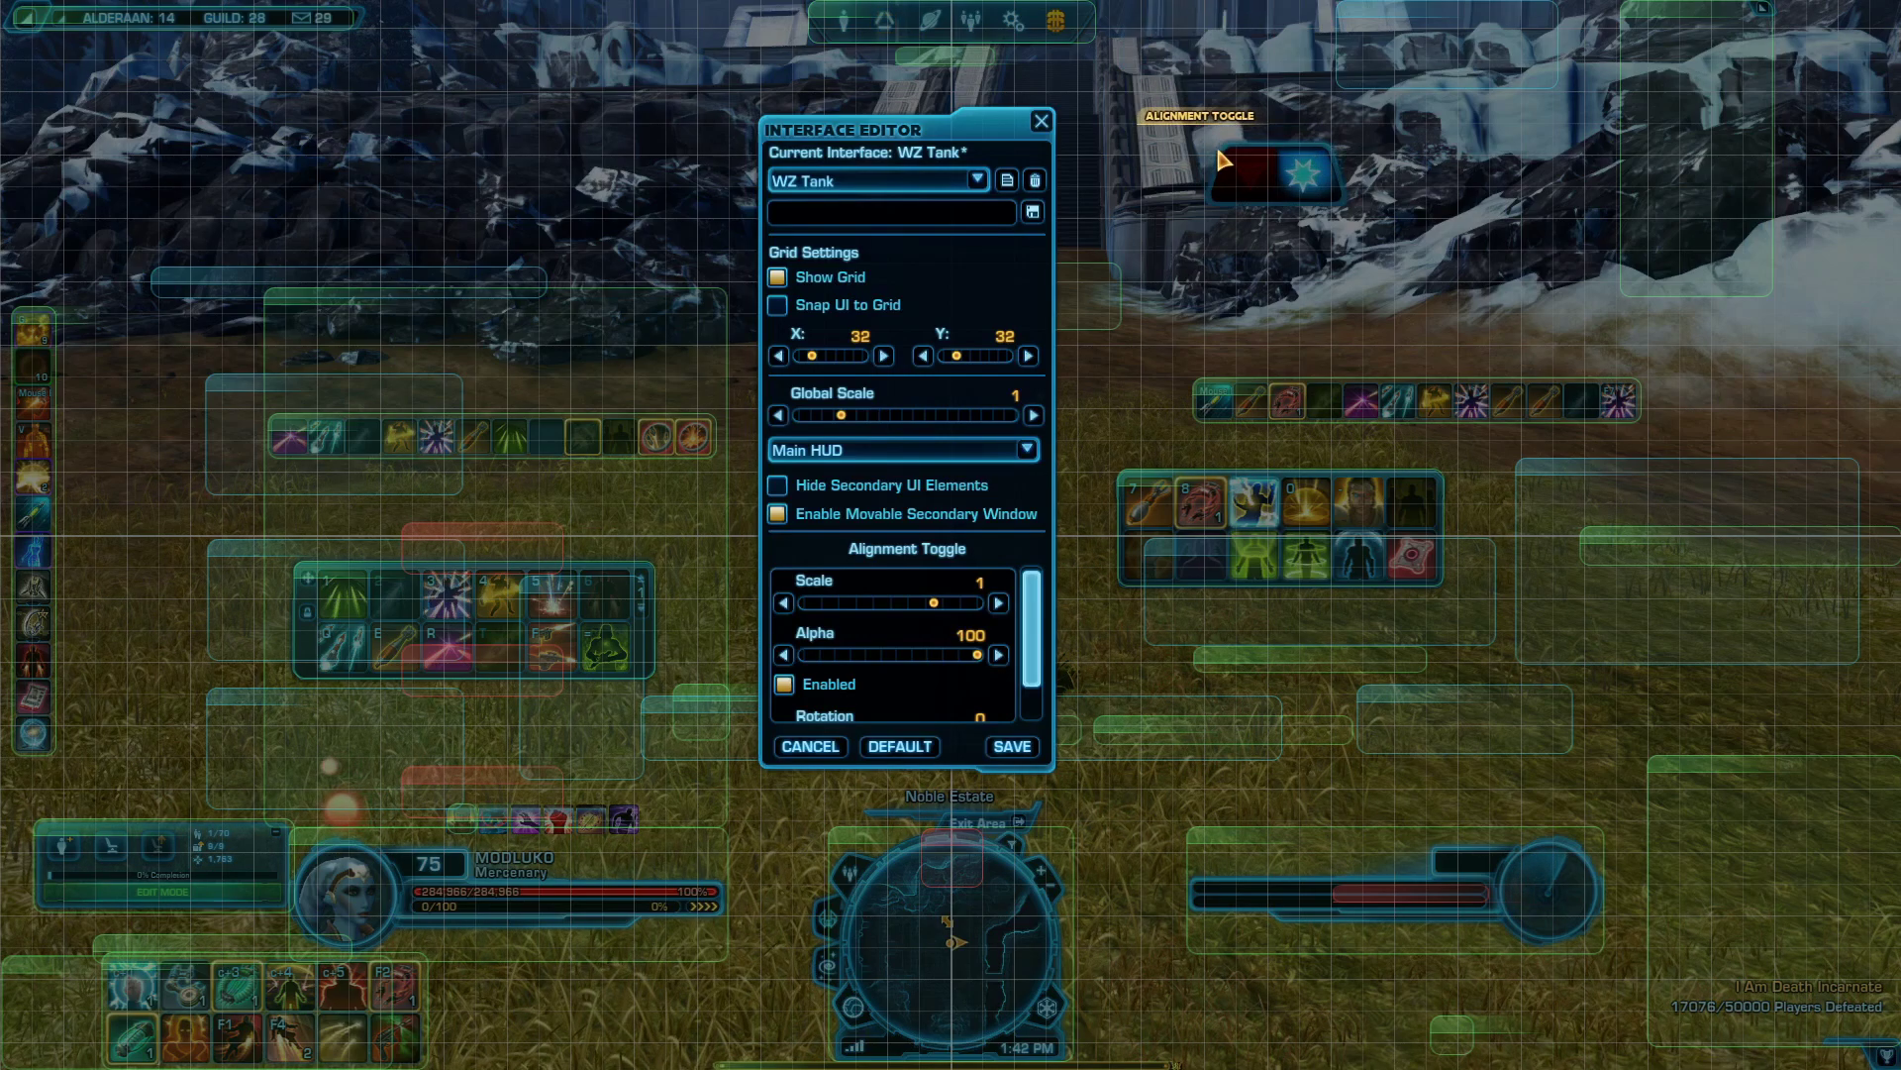
{"action": "left_click_drag", "start_coordinate": [941, 74], "coordinate": [940, 169]}
{"action": "left_click", "coordinate": [1220, 149]}
{"action": "left_click_drag", "start_coordinate": [1220, 151], "coordinate": [931, 61]}
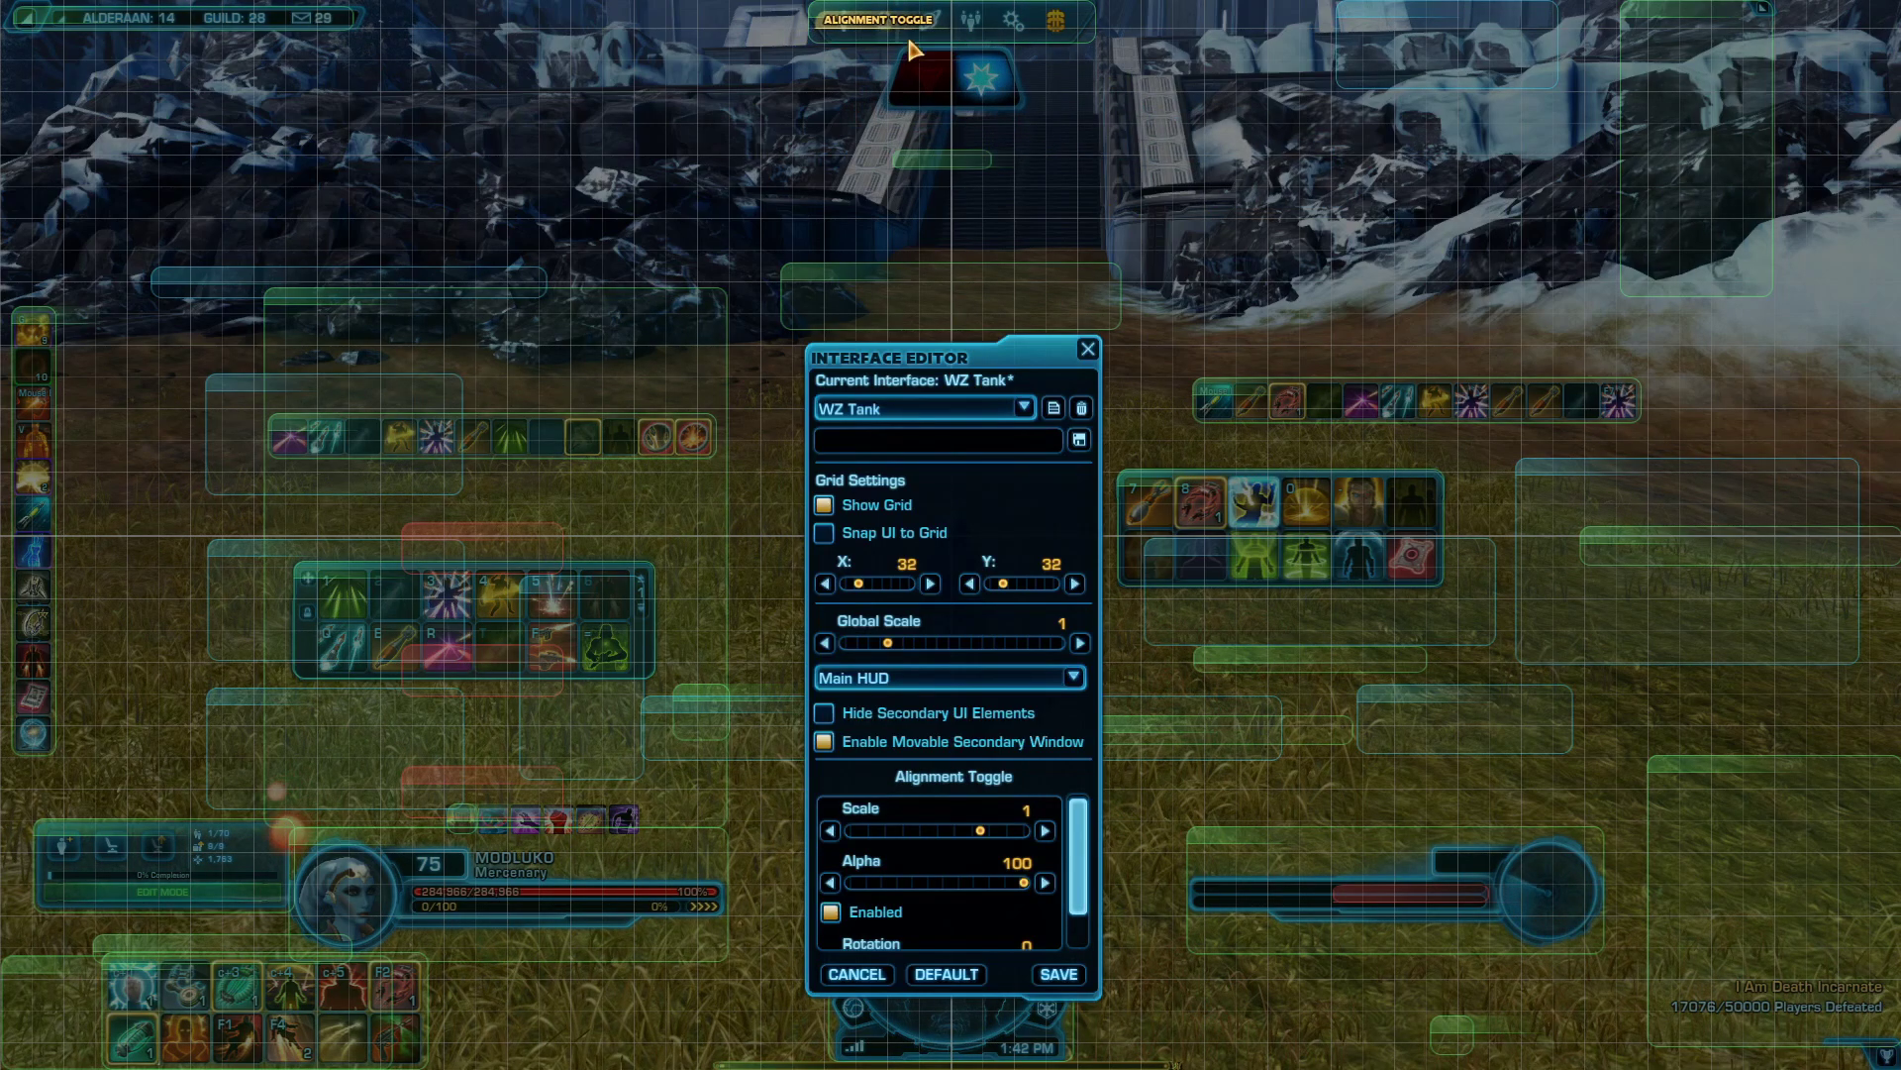
Shrink the Alignment Toggle to 0.4 scale and set it aside temporarily.
{"action": "left_click", "coordinate": [830, 830]}
{"action": "left_click", "coordinate": [830, 829]}
{"action": "left_click", "coordinate": [830, 830]}
{"action": "left_click", "coordinate": [830, 830]}
{"action": "left_click", "coordinate": [829, 829]}
{"action": "left_click", "coordinate": [830, 830]}
{"action": "left_click", "coordinate": [830, 830]}
{"action": "left_click", "coordinate": [832, 834]}
{"action": "left_click", "coordinate": [832, 834]}
{"action": "left_click", "coordinate": [832, 834]}
{"action": "left_click", "coordinate": [832, 834]}
{"action": "left_click", "coordinate": [832, 834]}
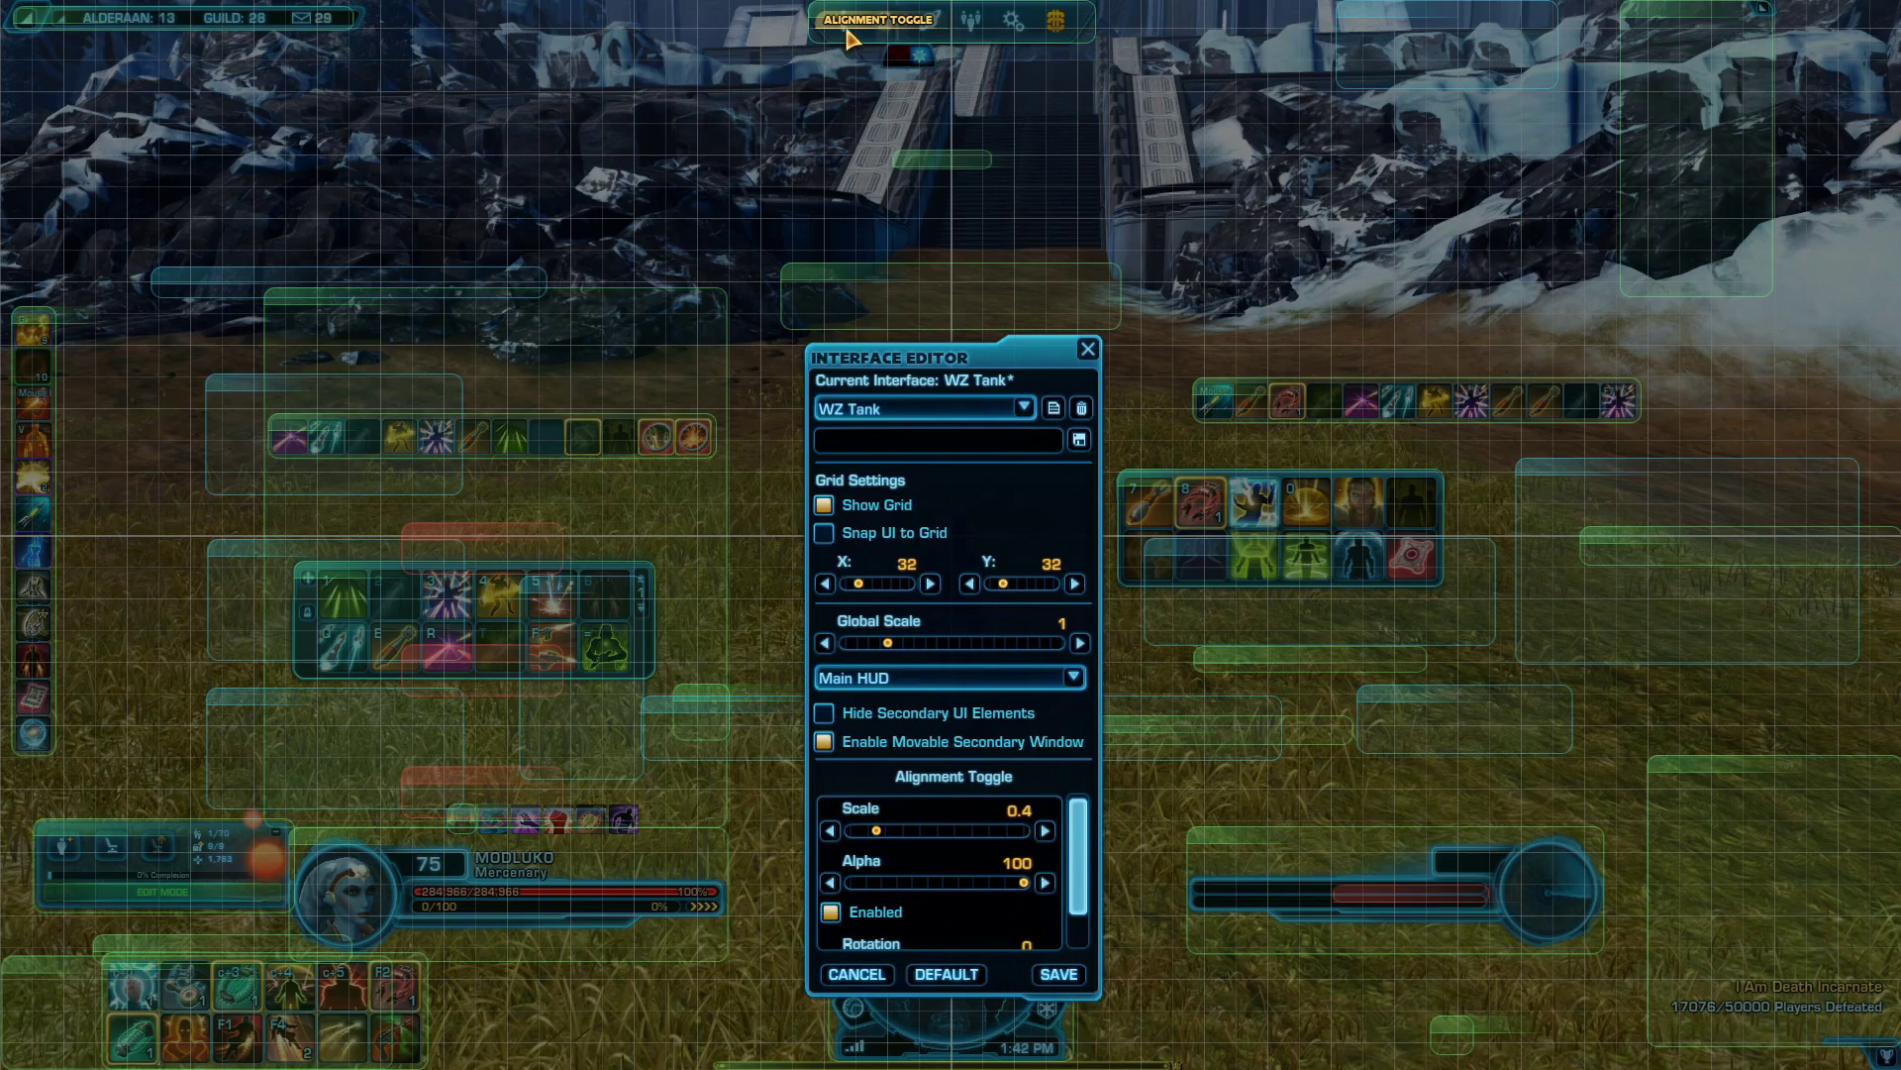
{"action": "left_click_drag", "start_coordinate": [916, 54], "coordinate": [729, 129]}
Raise the Phase Indicator under the Menu Bar at 0.8 scale, with the Alignment Toggle just below it.
{"action": "left_click", "coordinate": [946, 162]}
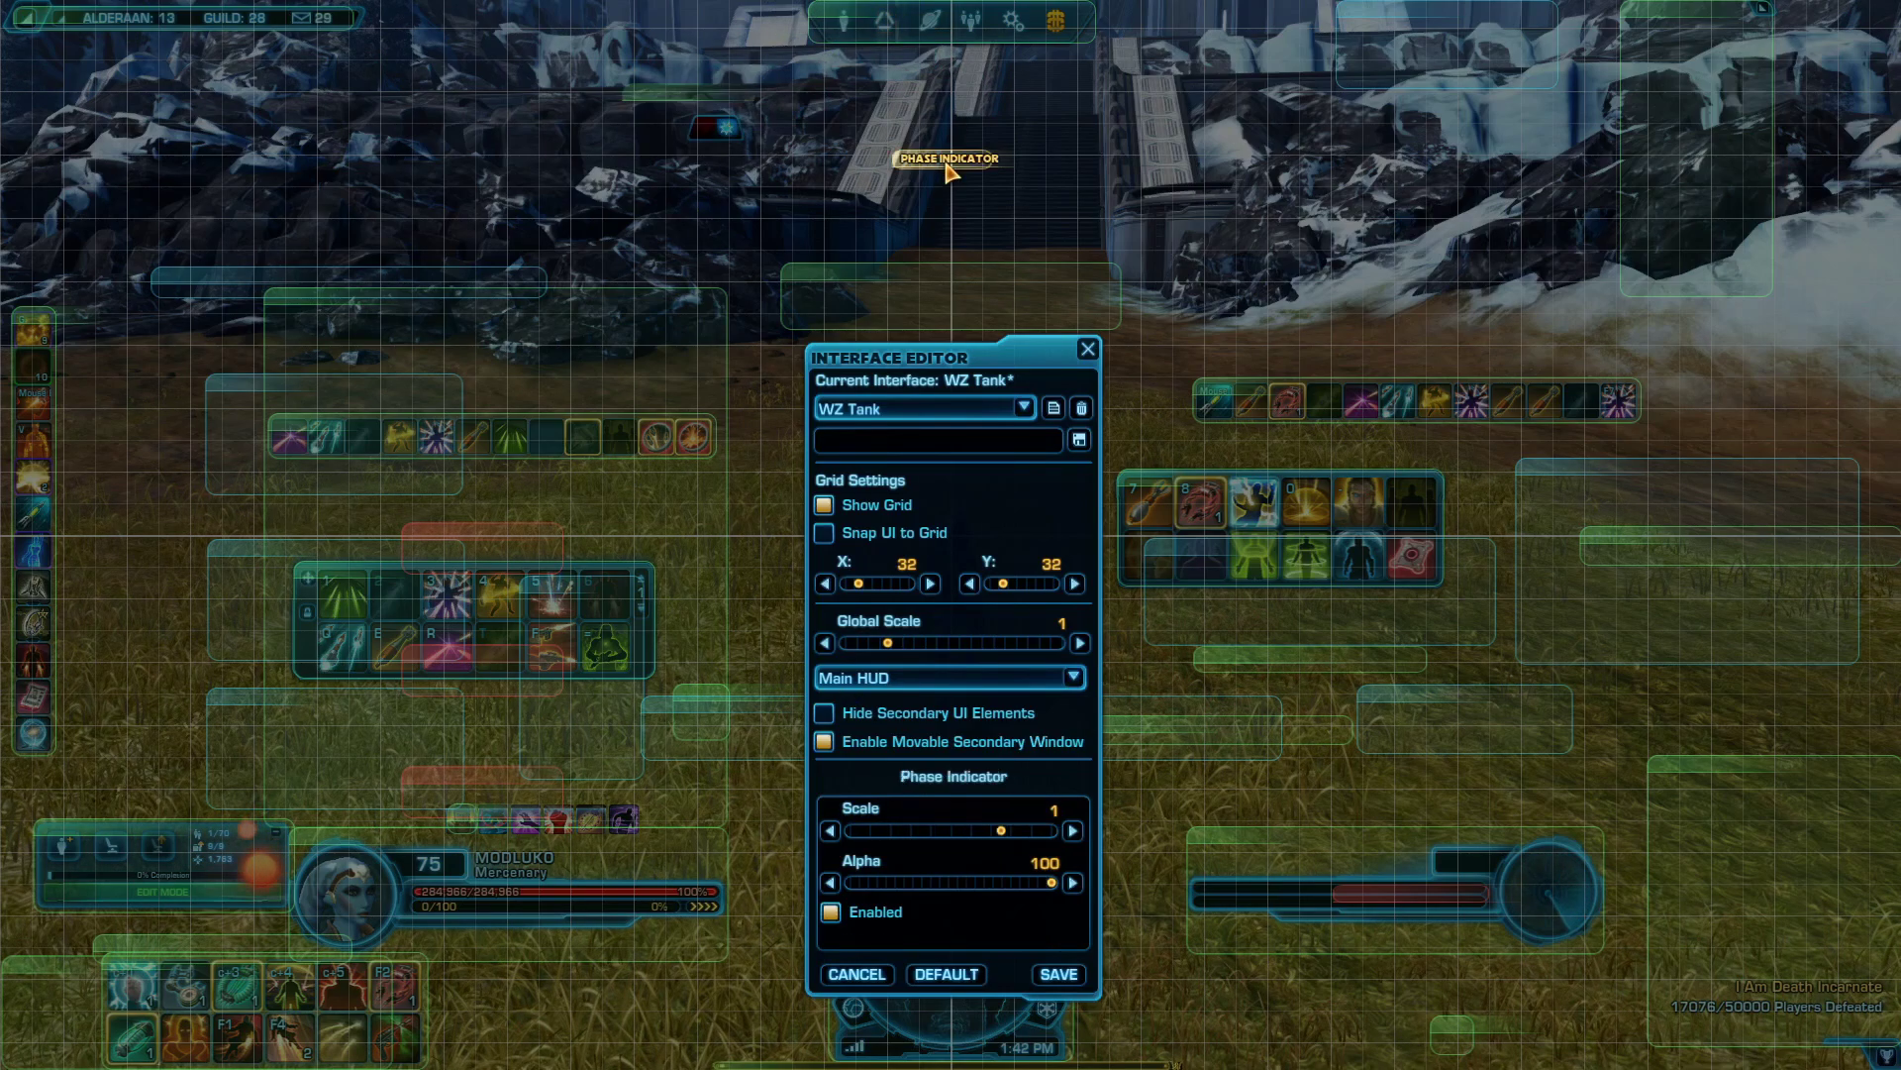
{"action": "left_click_drag", "start_coordinate": [948, 168], "coordinate": [952, 66]}
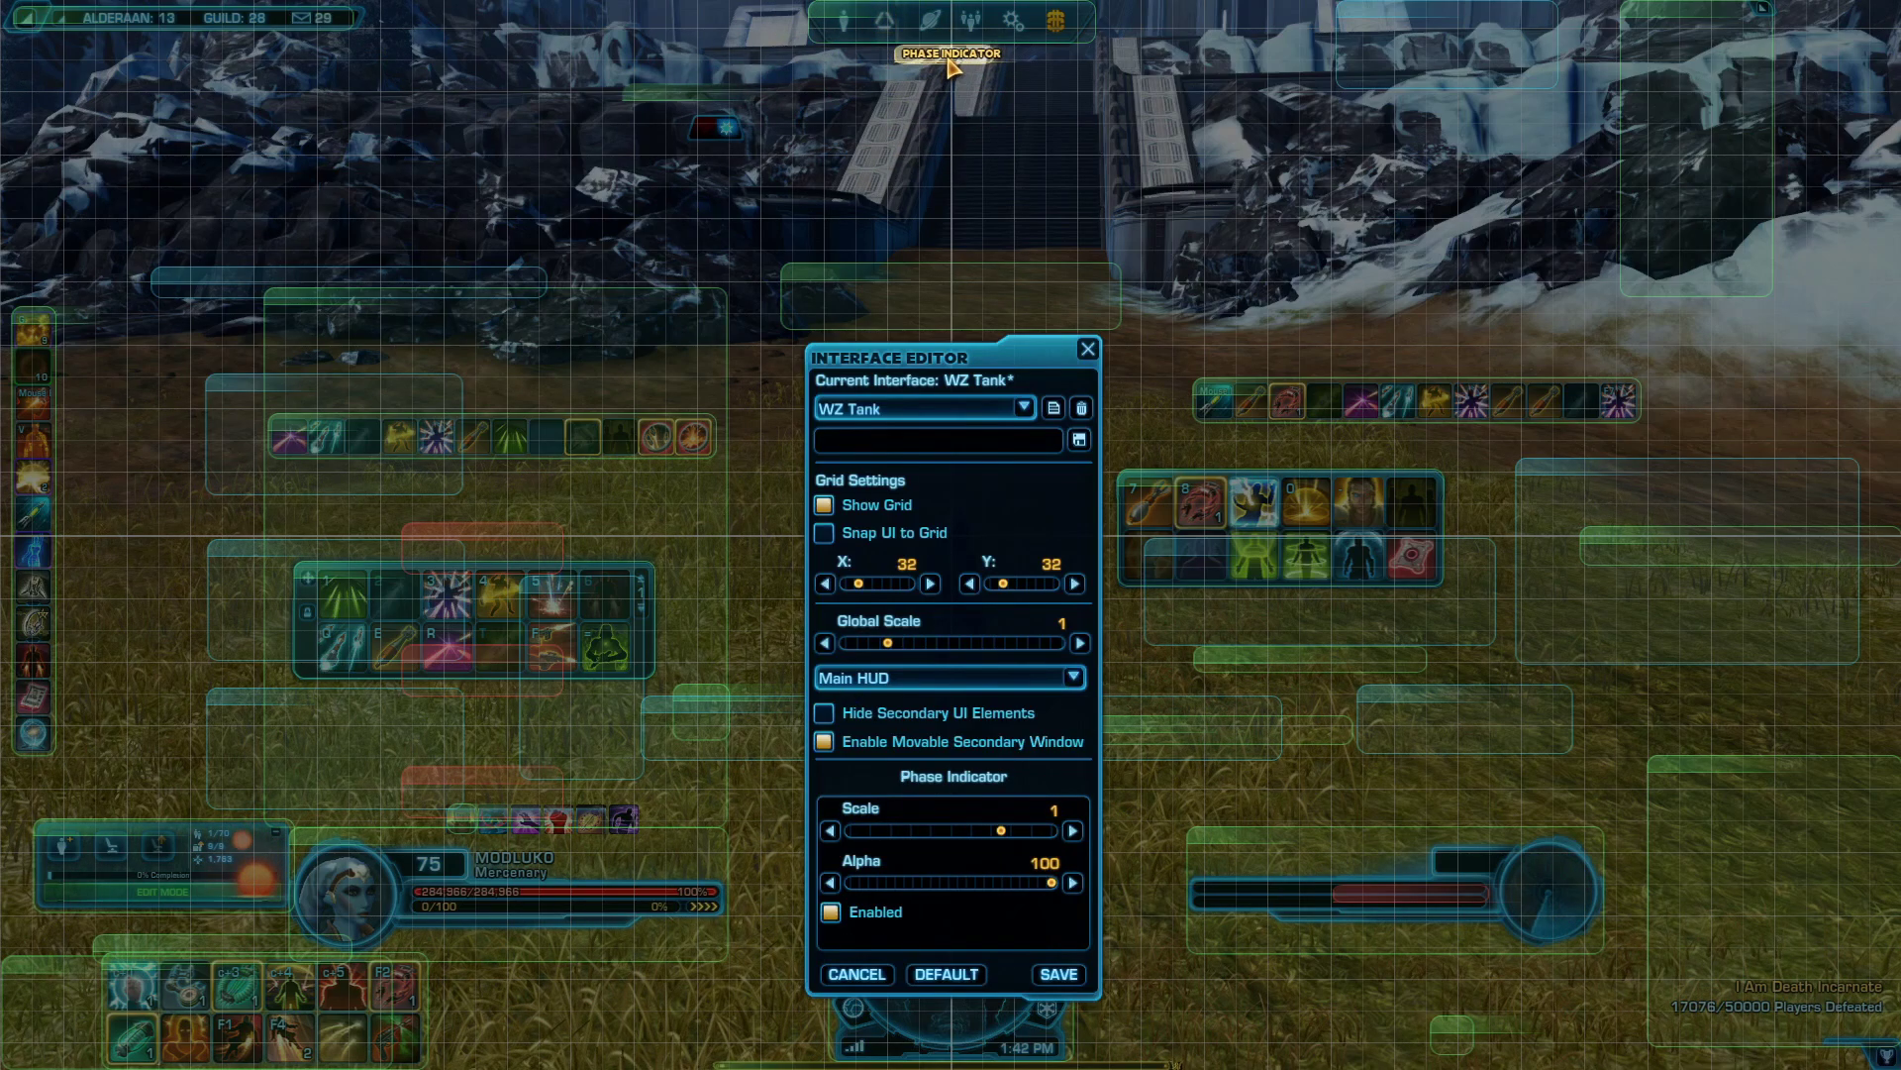
{"action": "left_click", "coordinate": [830, 831]}
{"action": "left_click", "coordinate": [830, 831]}
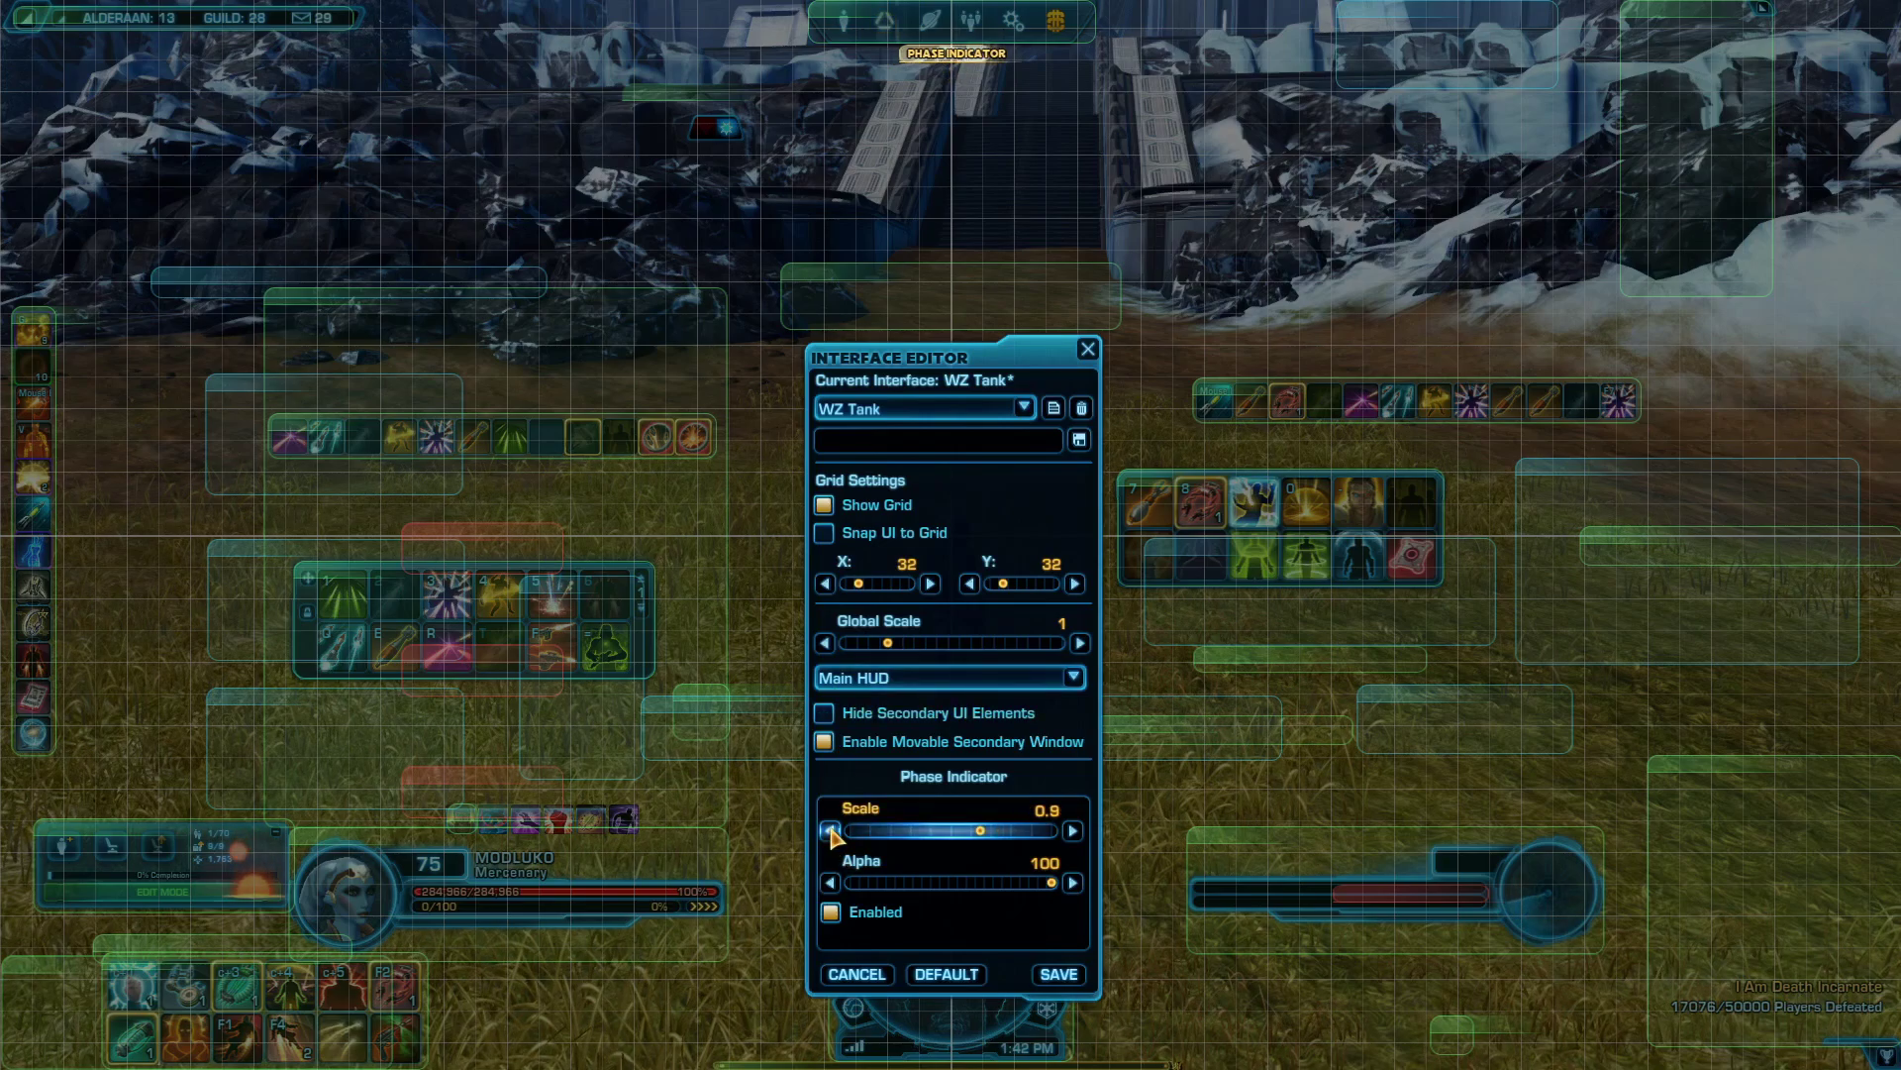
{"action": "left_click", "coordinate": [830, 831]}
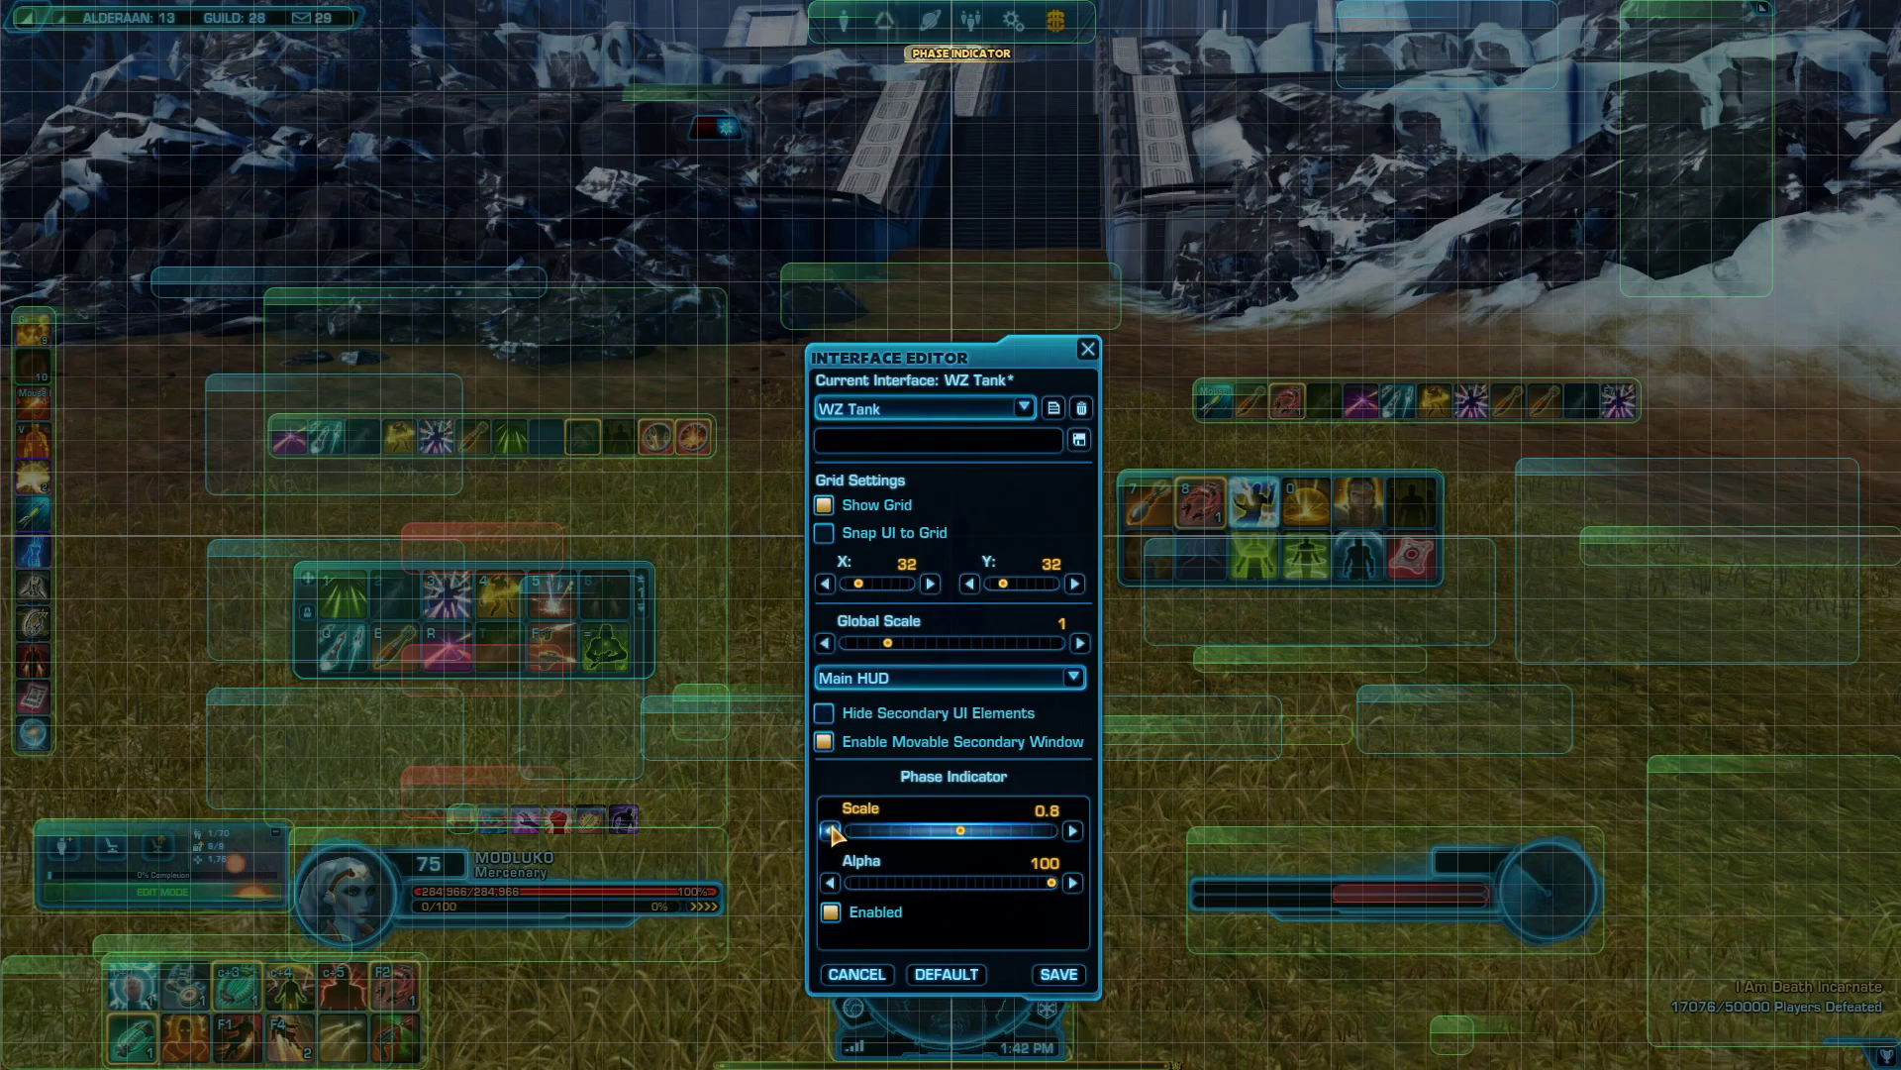
{"action": "mouse_move", "coordinate": [672, 124]}
{"action": "left_click_drag", "start_coordinate": [738, 120], "coordinate": [951, 57]}
{"action": "left_click", "coordinate": [953, 62]}
Push the Mission Tracker to the right screen edge.
{"action": "left_click", "coordinate": [946, 286]}
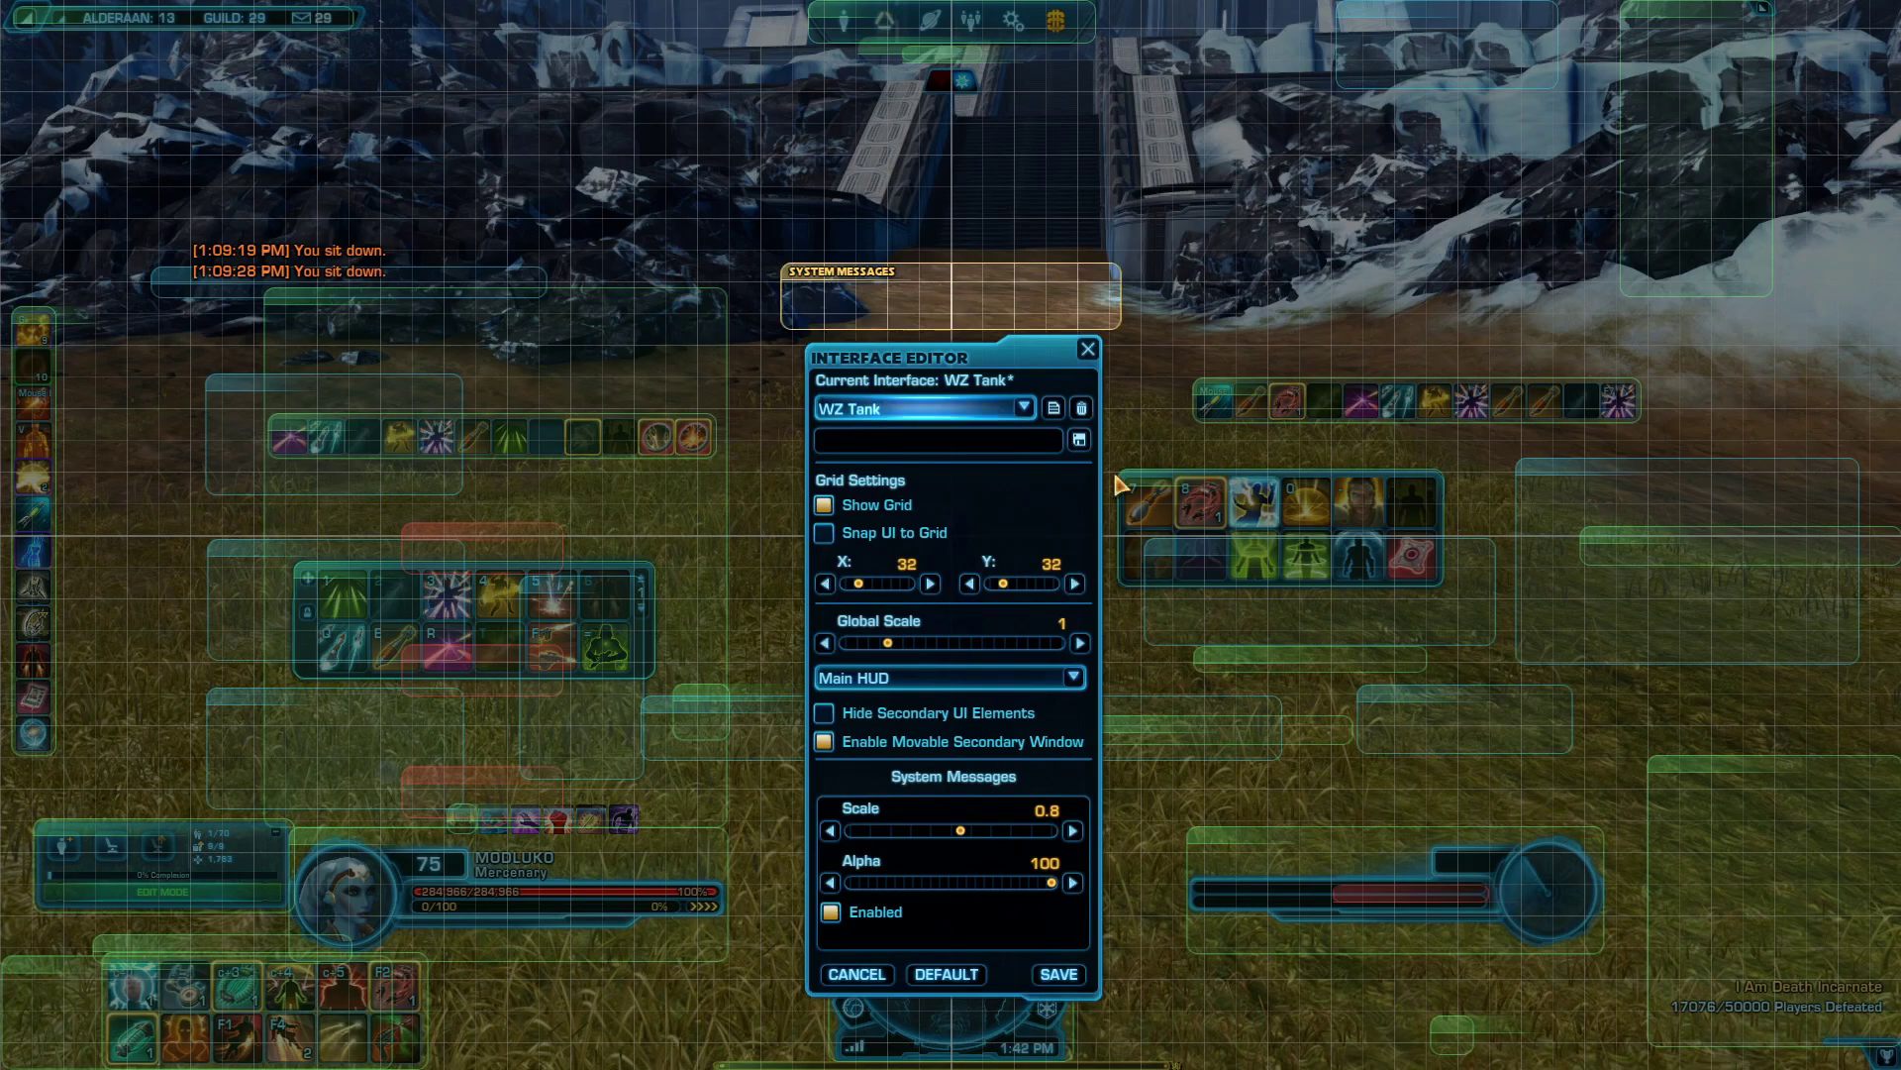
{"action": "left_click_drag", "start_coordinate": [994, 356], "coordinate": [1262, 410]}
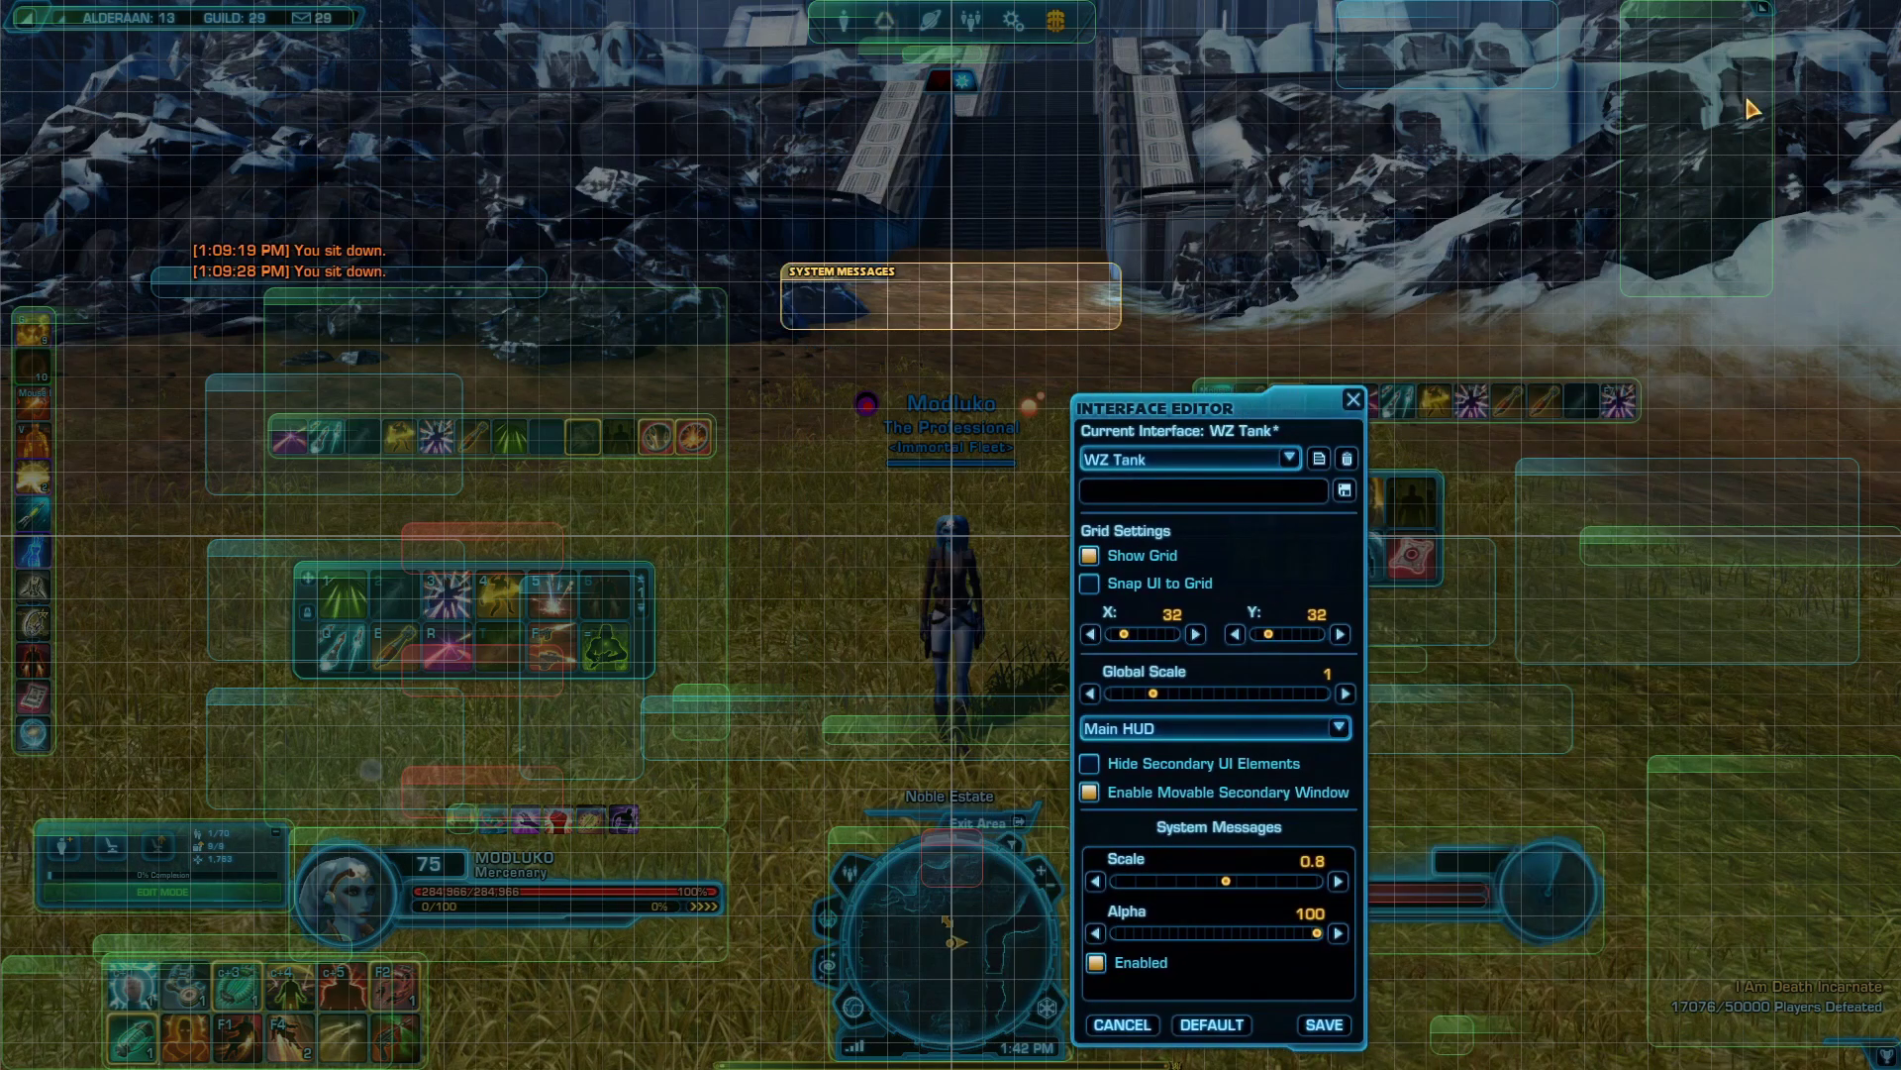
{"action": "left_click", "coordinate": [1695, 112]}
{"action": "left_click_drag", "start_coordinate": [1659, 21], "coordinate": [1876, 14]}
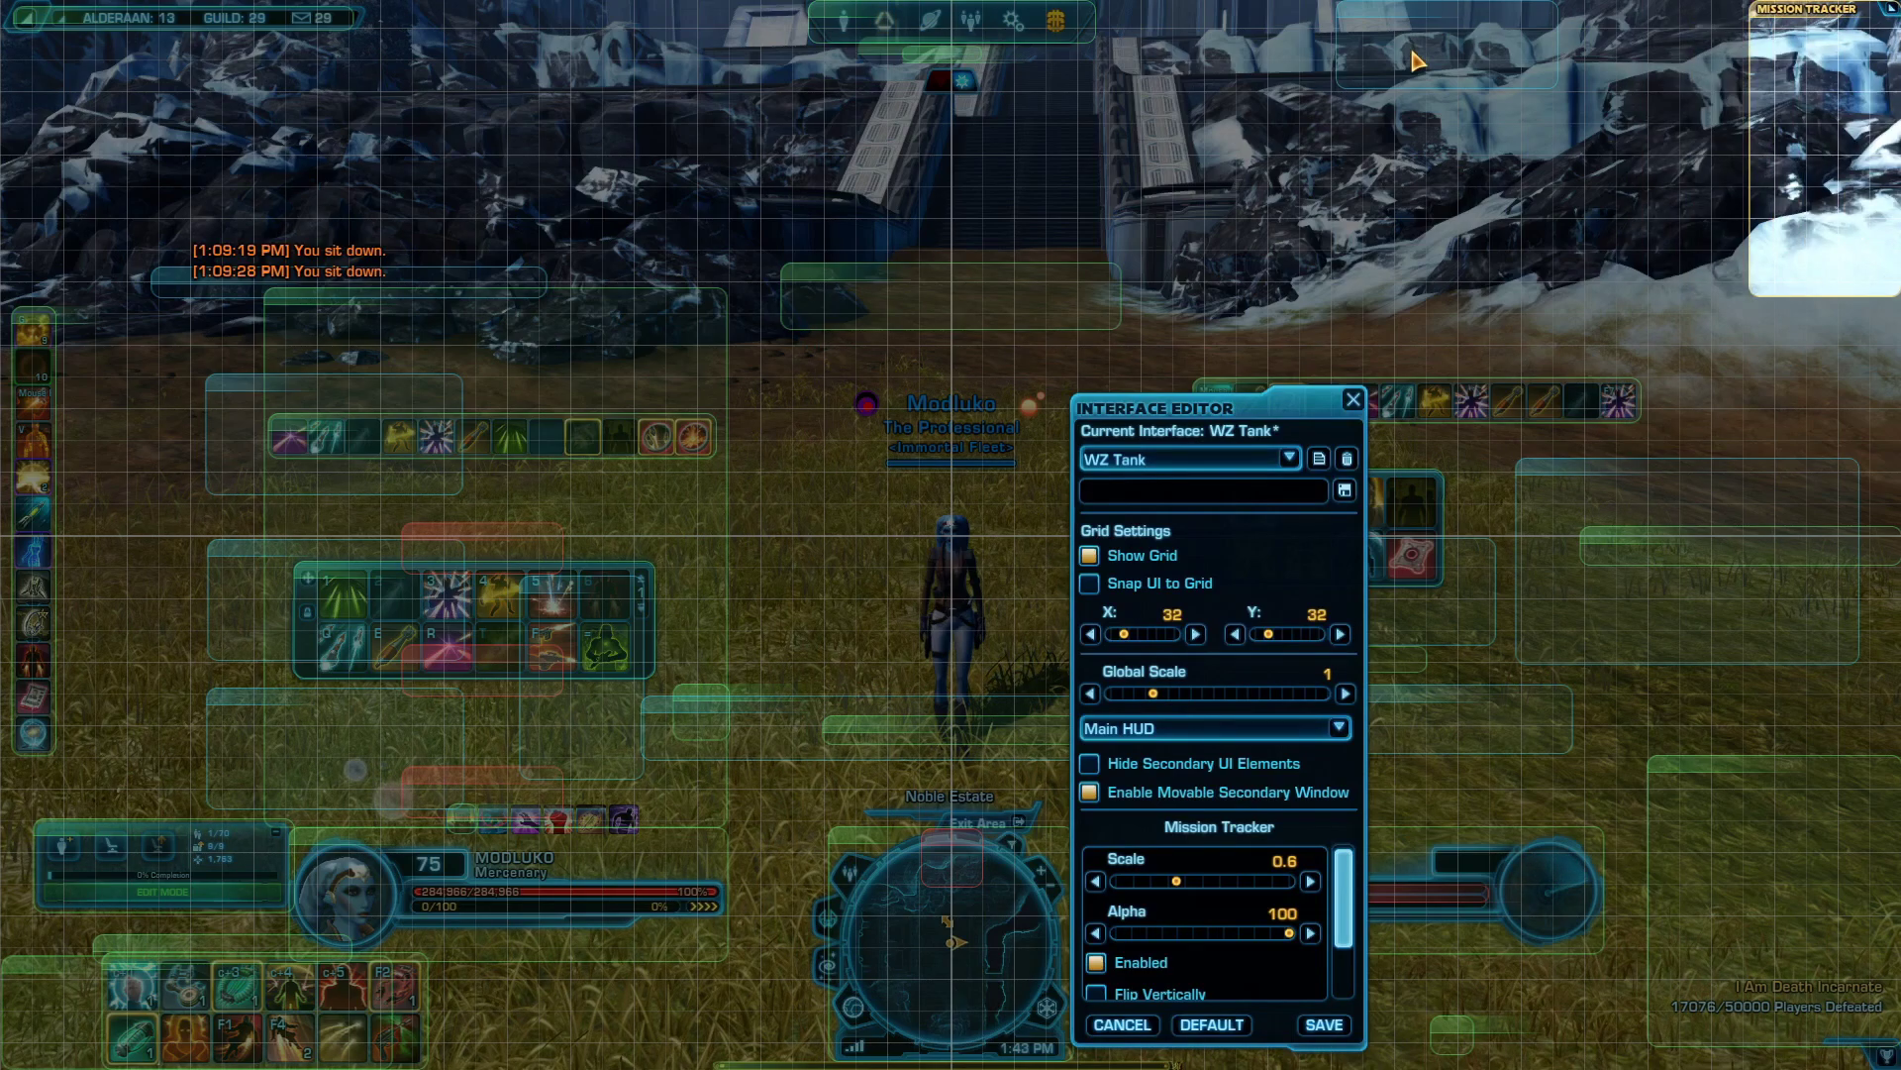
Raise the Target Of Target Castbar slightly.
{"action": "left_click", "coordinate": [1376, 47]}
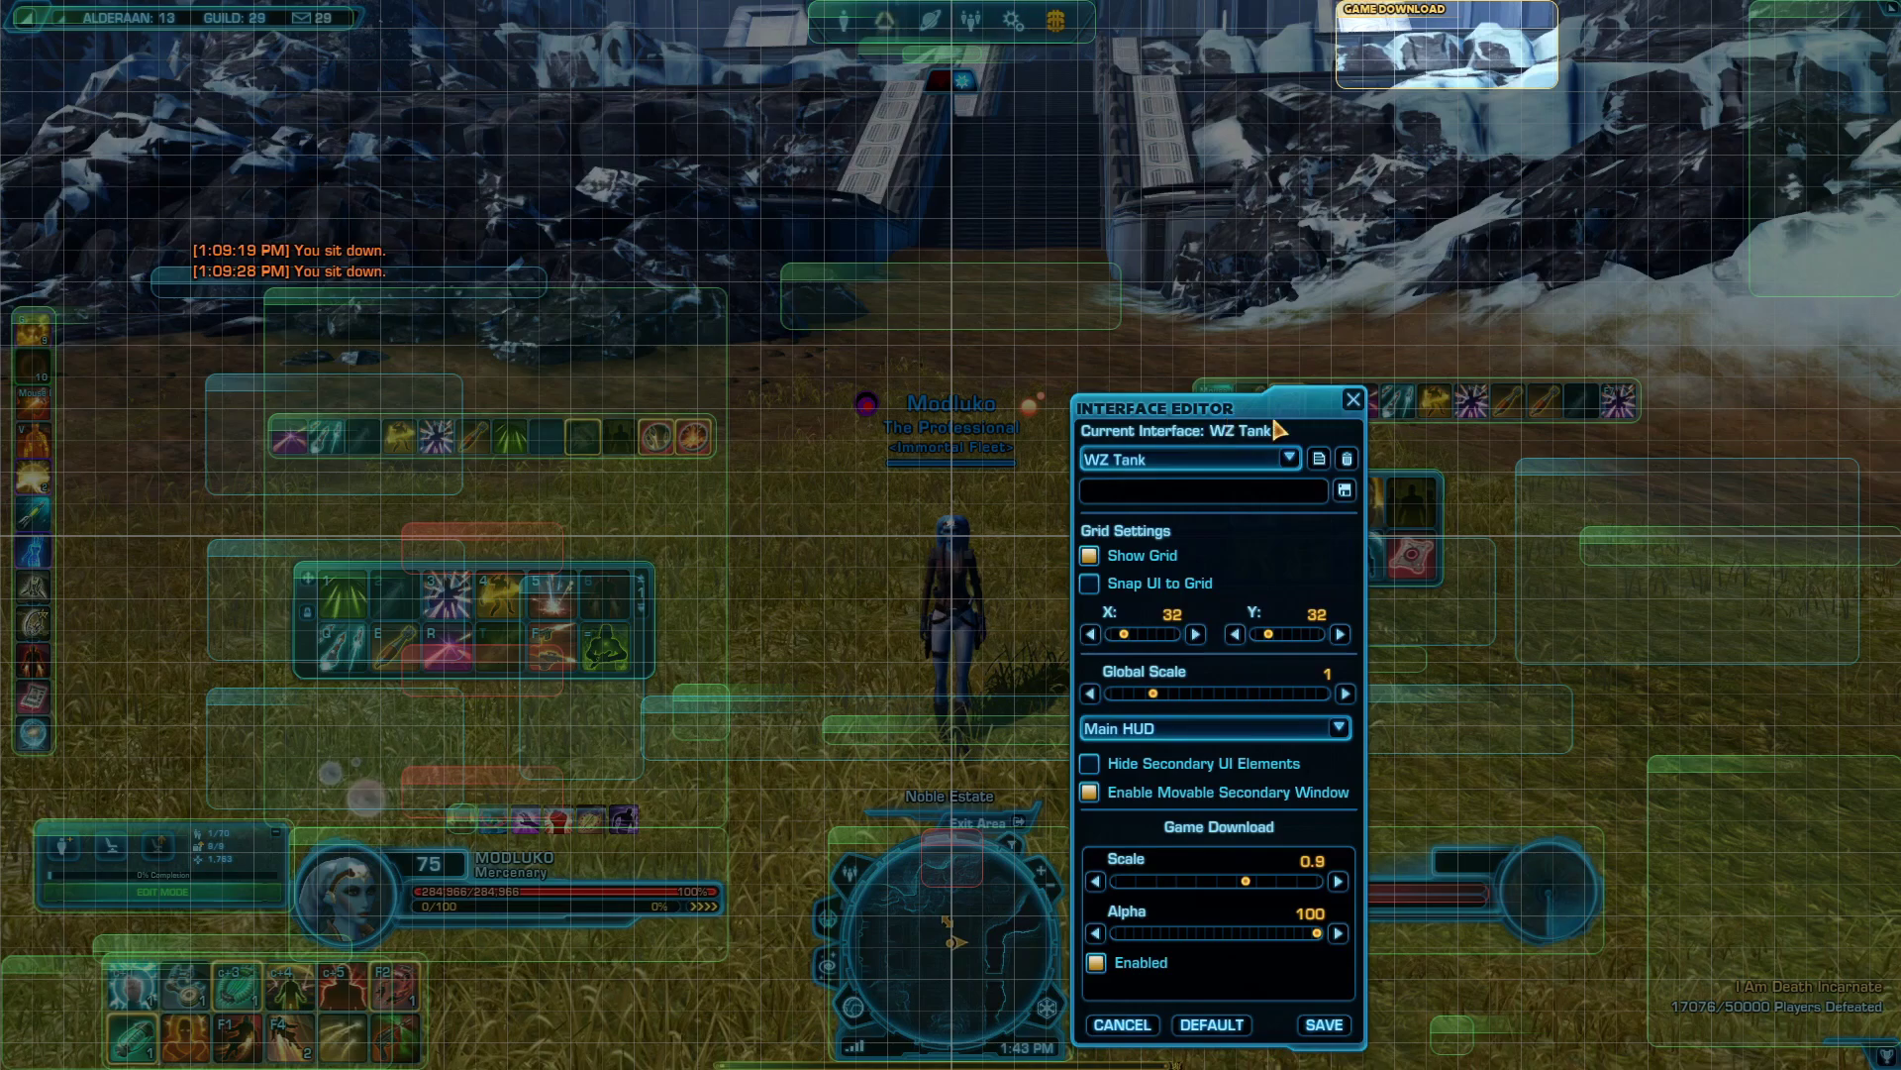
{"action": "left_click_drag", "start_coordinate": [1117, 416], "coordinate": [1646, 226]}
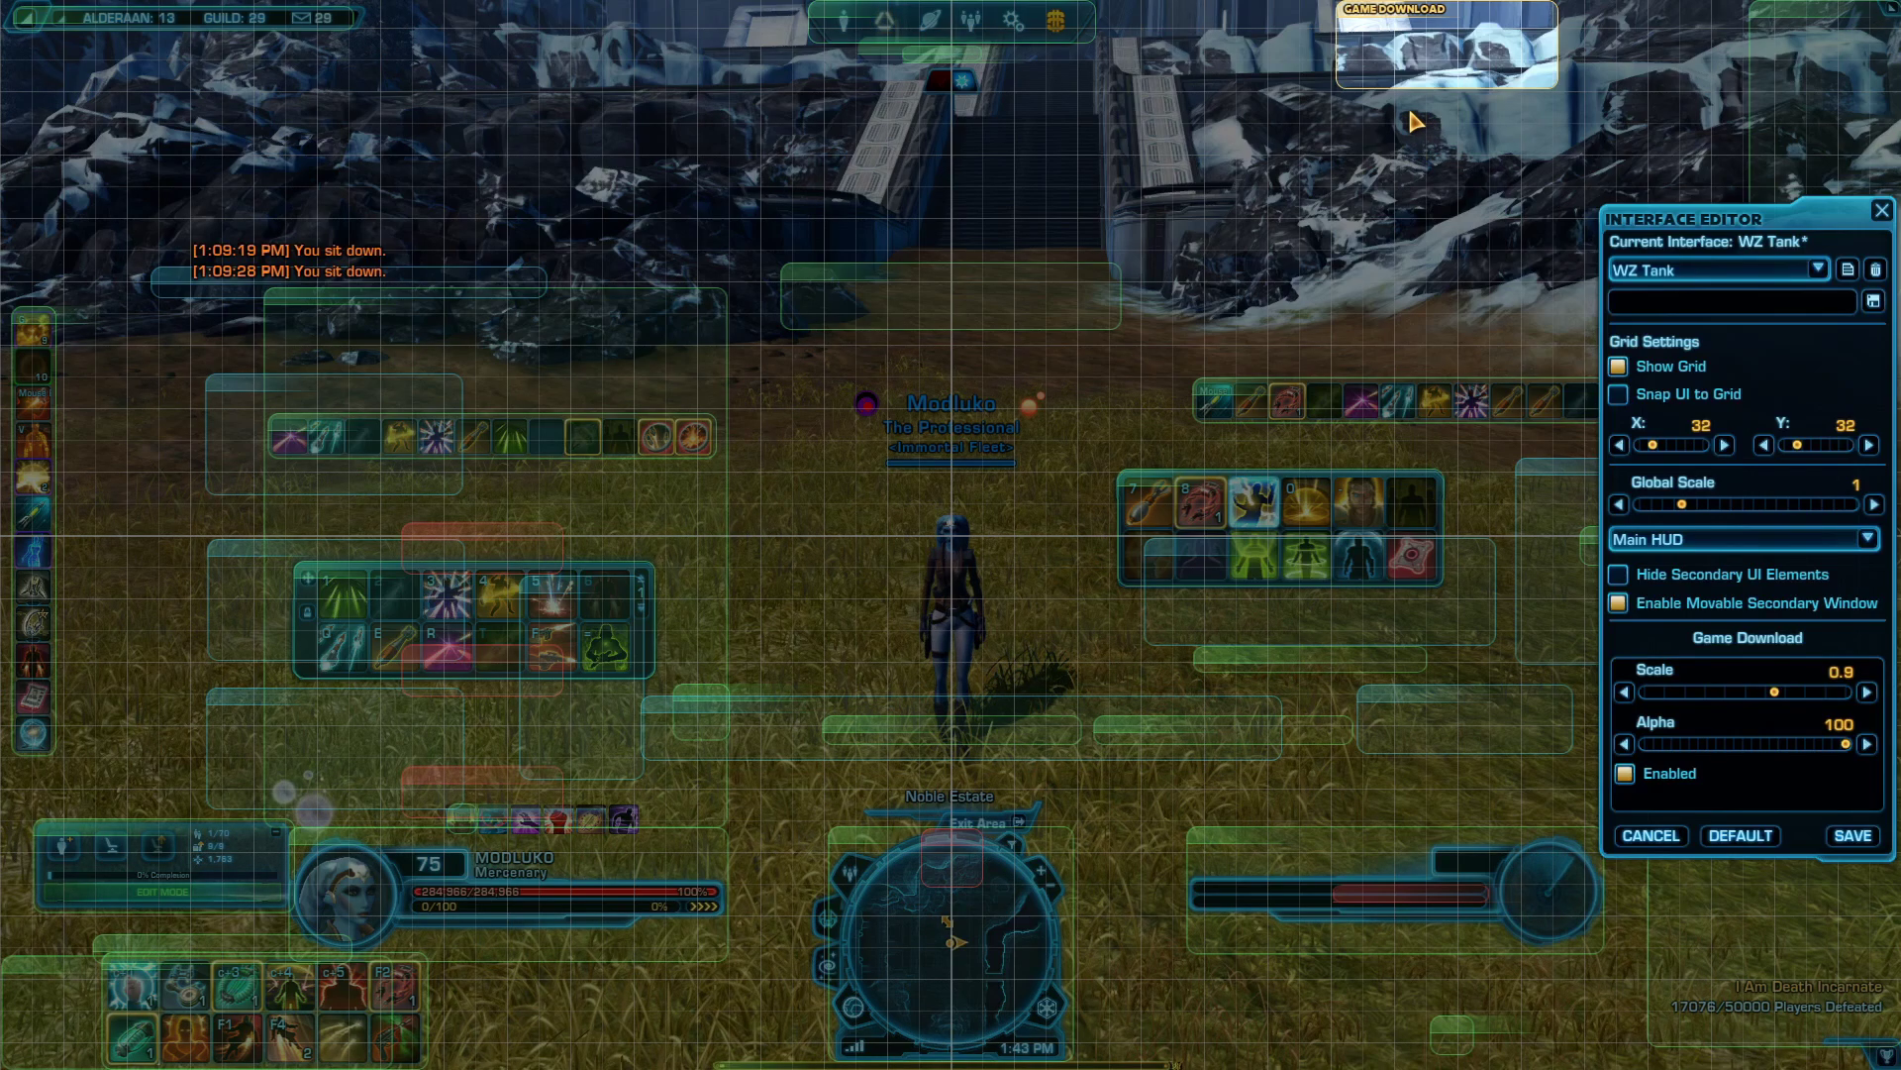
{"action": "left_click_drag", "start_coordinate": [1684, 224], "coordinate": [1748, 81]}
{"action": "left_click_drag", "start_coordinate": [1396, 883], "coordinate": [1284, 804]}
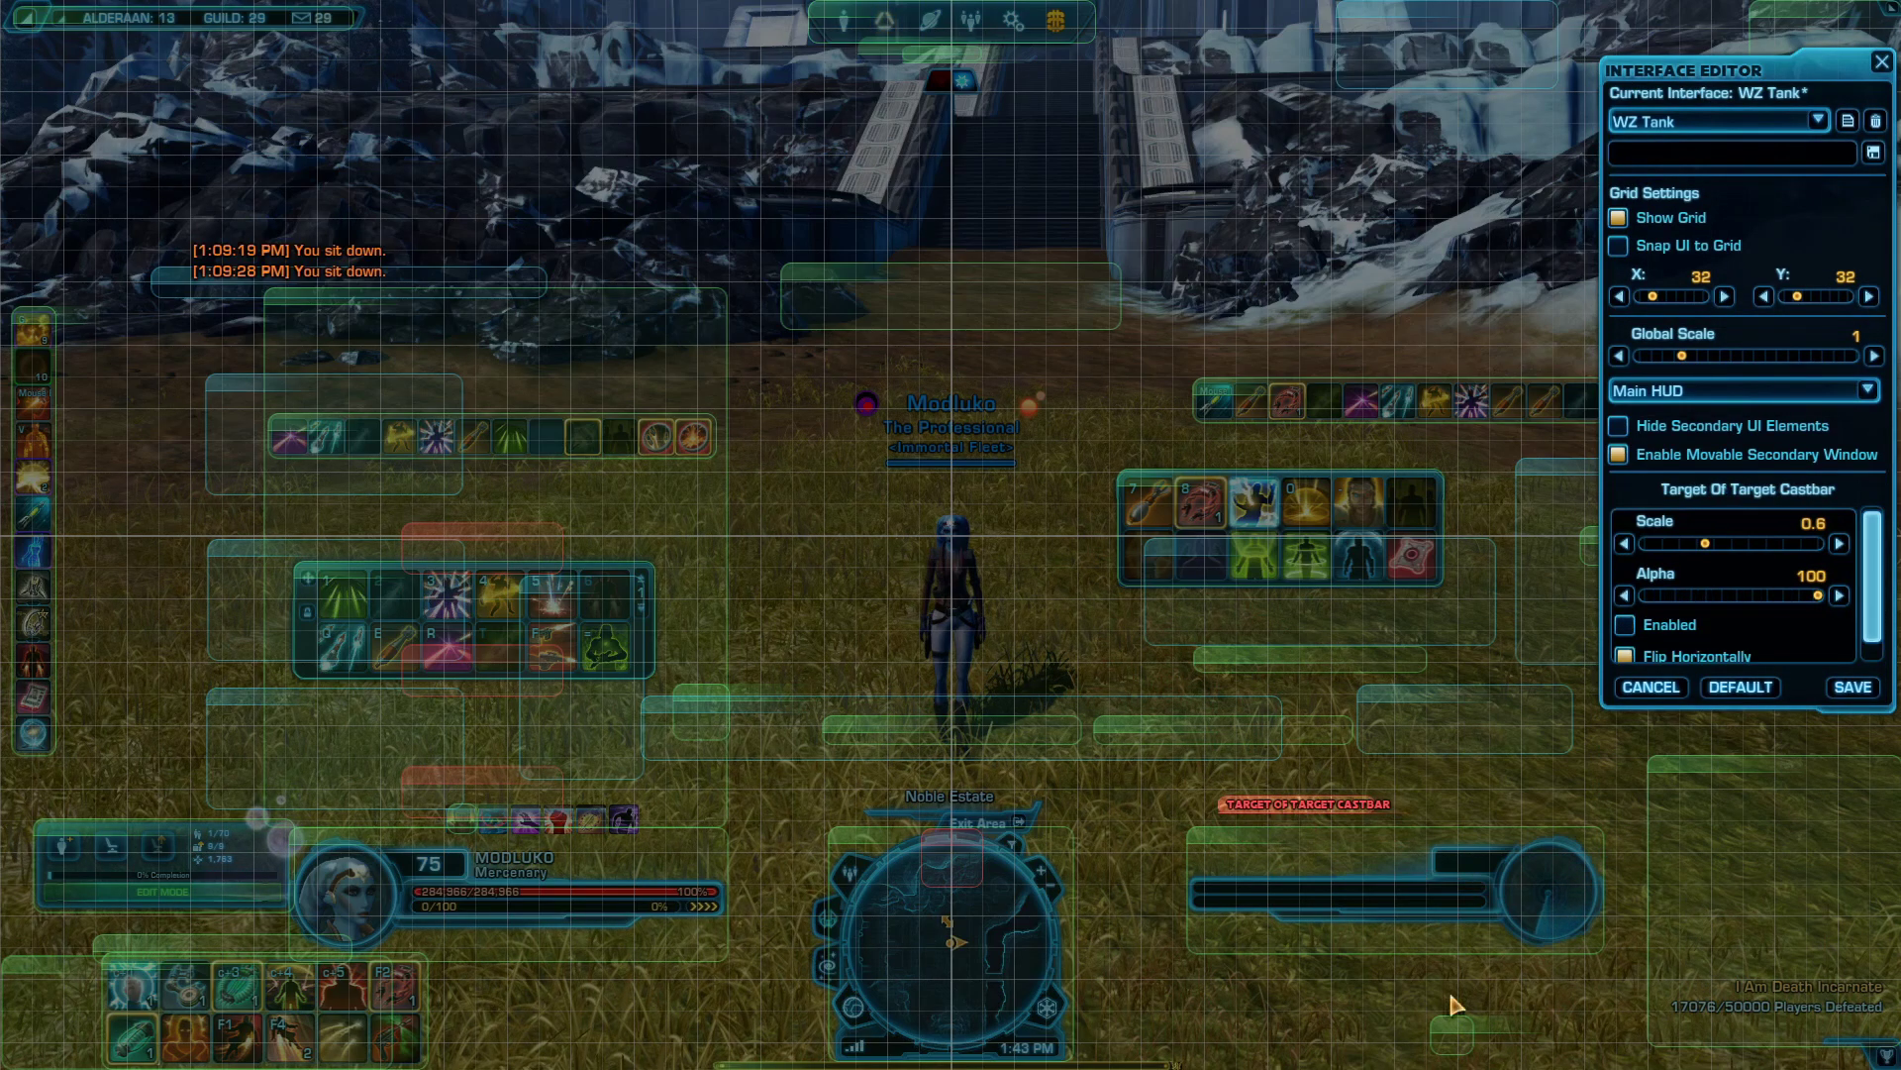